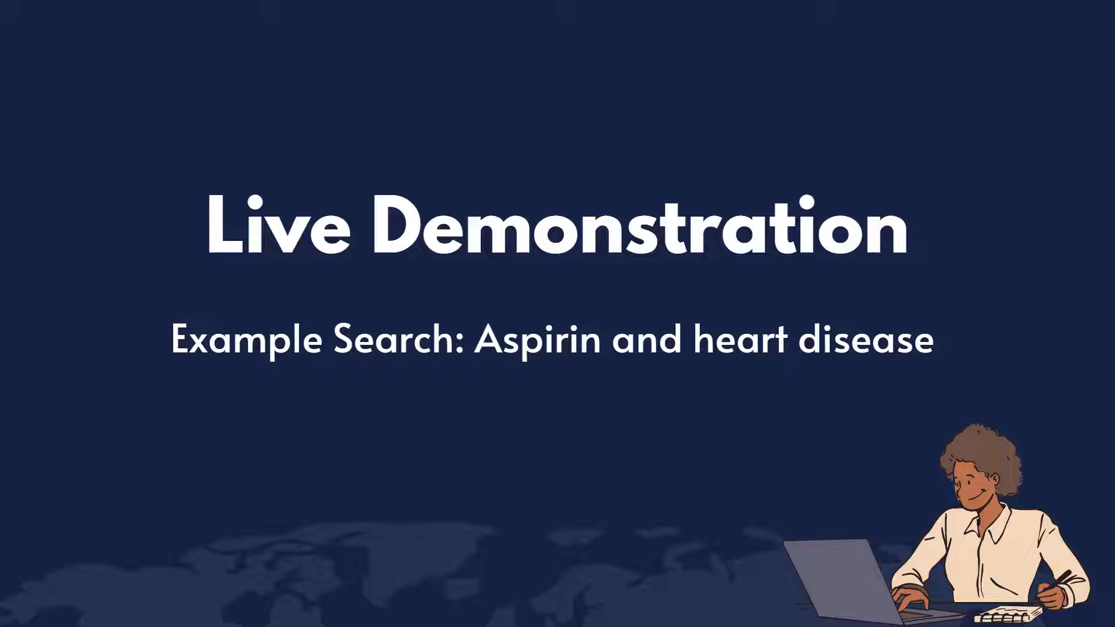
Exit the full-screen slide presentation and switch to the Medical Center Library web page
key("Escape")
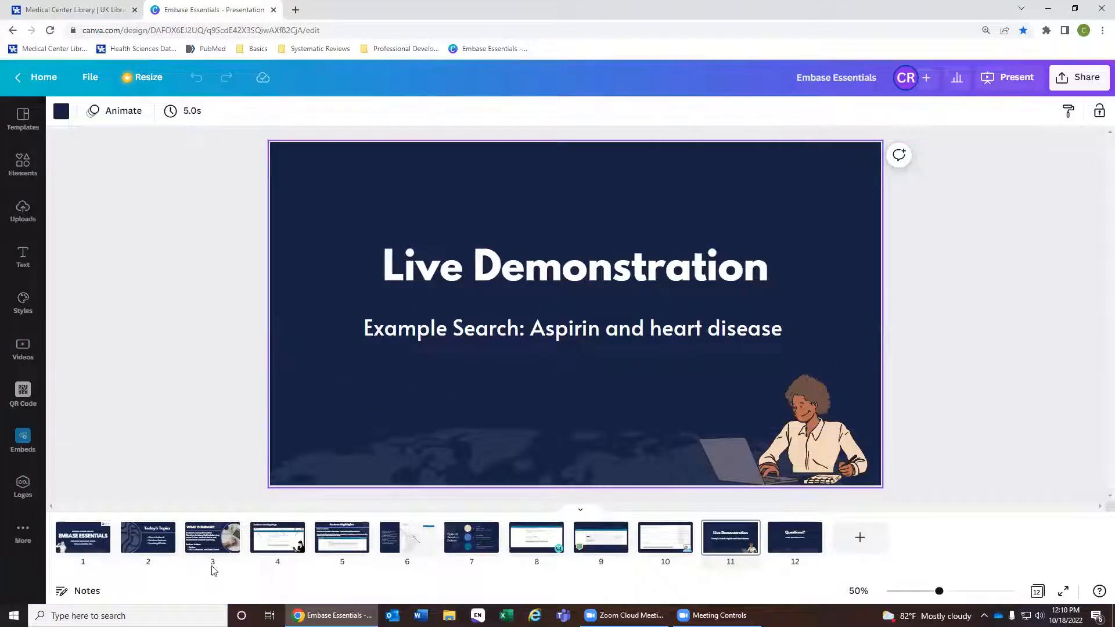
left_click(88, 592)
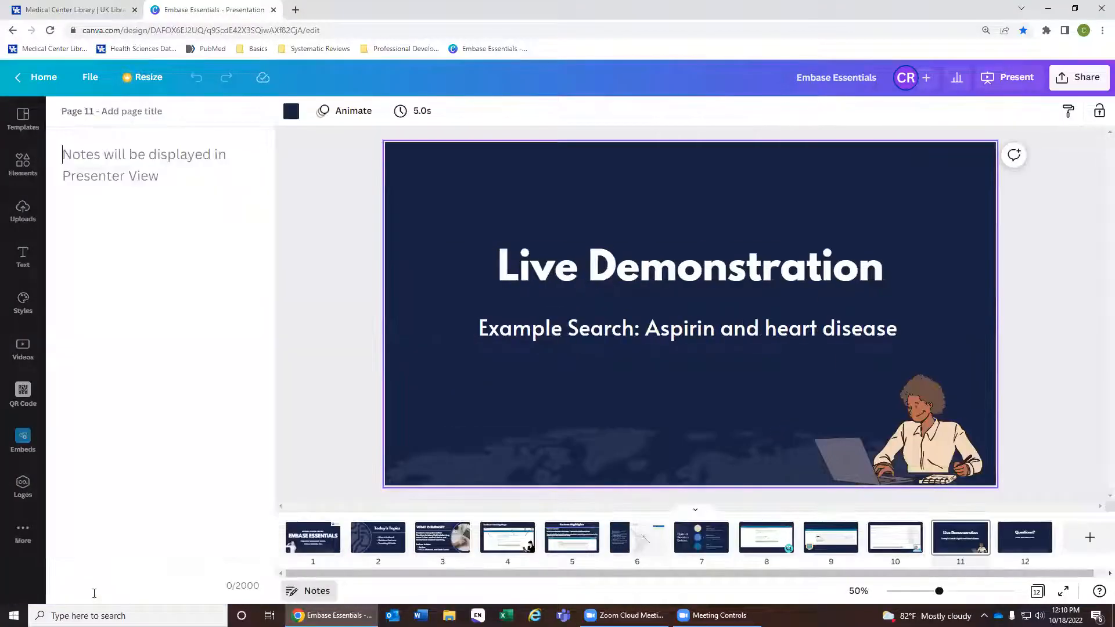
left_click(897, 539)
left_click(964, 543)
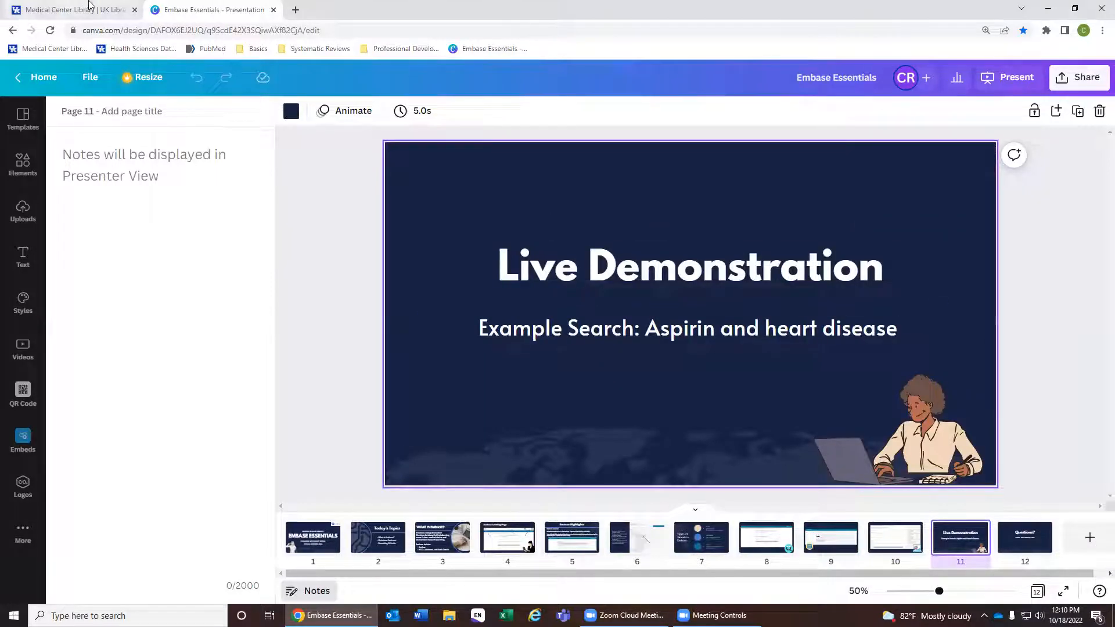
left_click(36, 5)
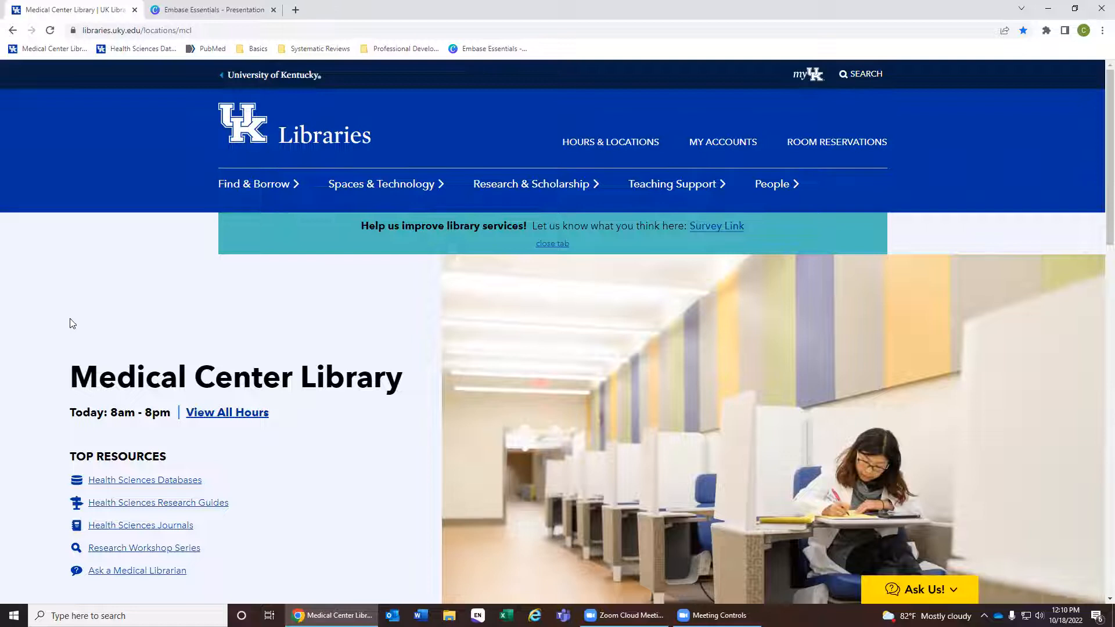
Open the Health Sciences Databases page from the Medical Center Library's top resources
scroll(169, 251, "down", 3)
left_click_drag(175, 306, 116, 308)
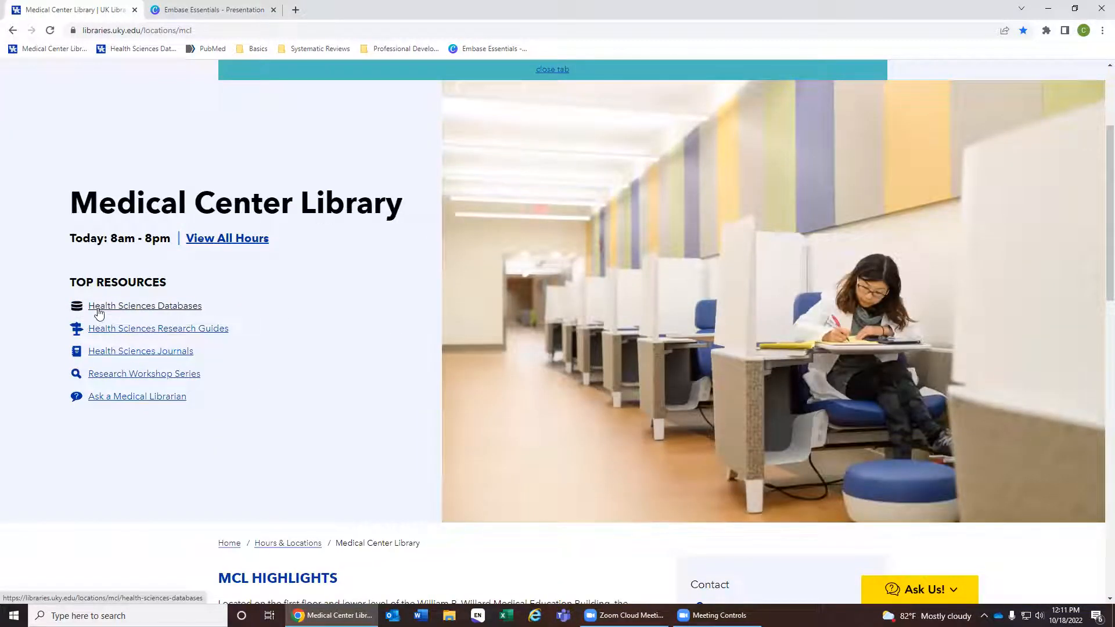
left_click(99, 313)
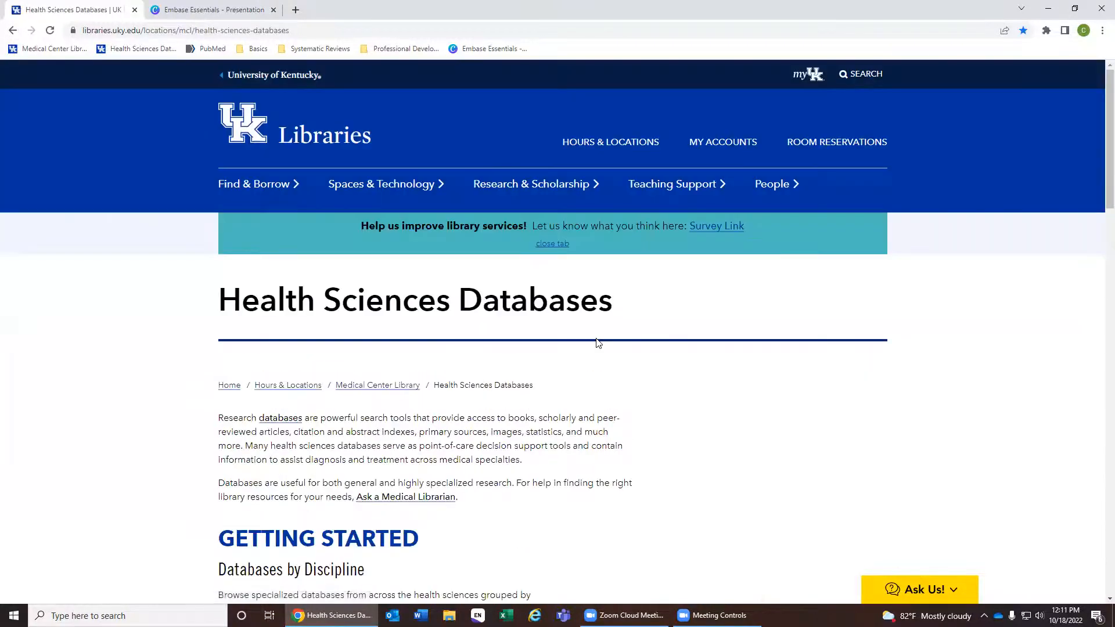
Open EMBASE from the list of popular health sciences databases
scroll(114, 443, "down", 4)
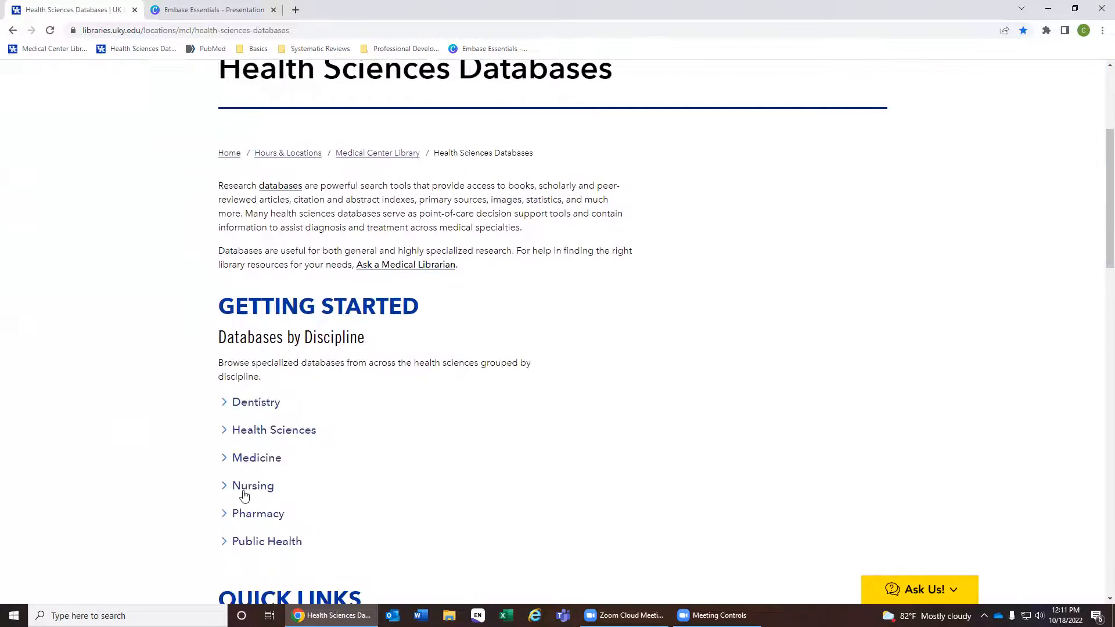
scroll(386, 488, "down", 4)
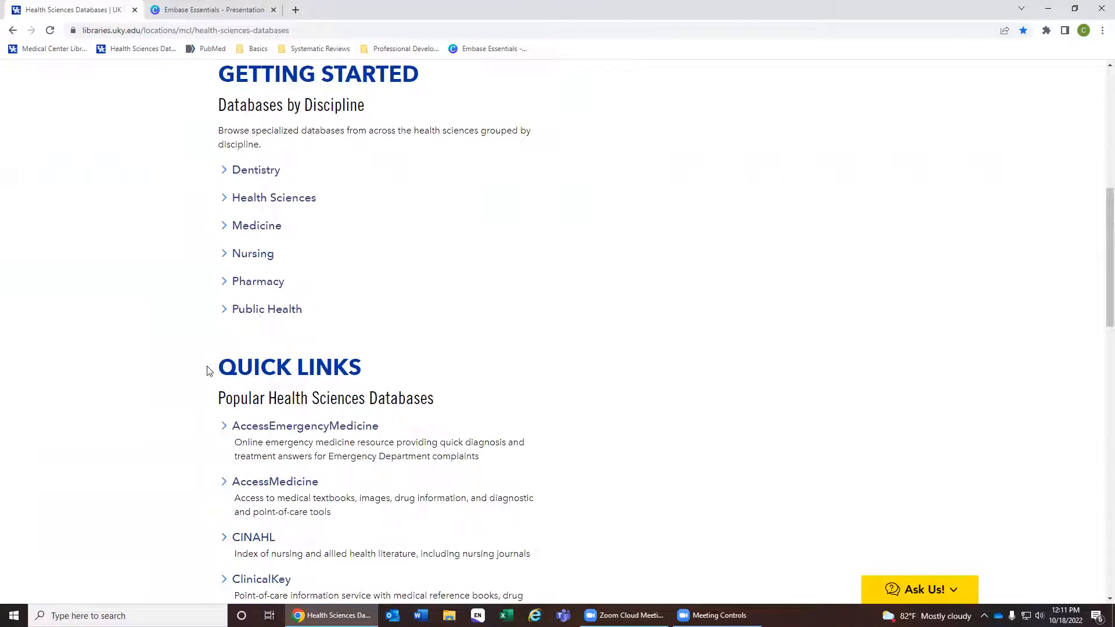
scroll(443, 385, "down", 4)
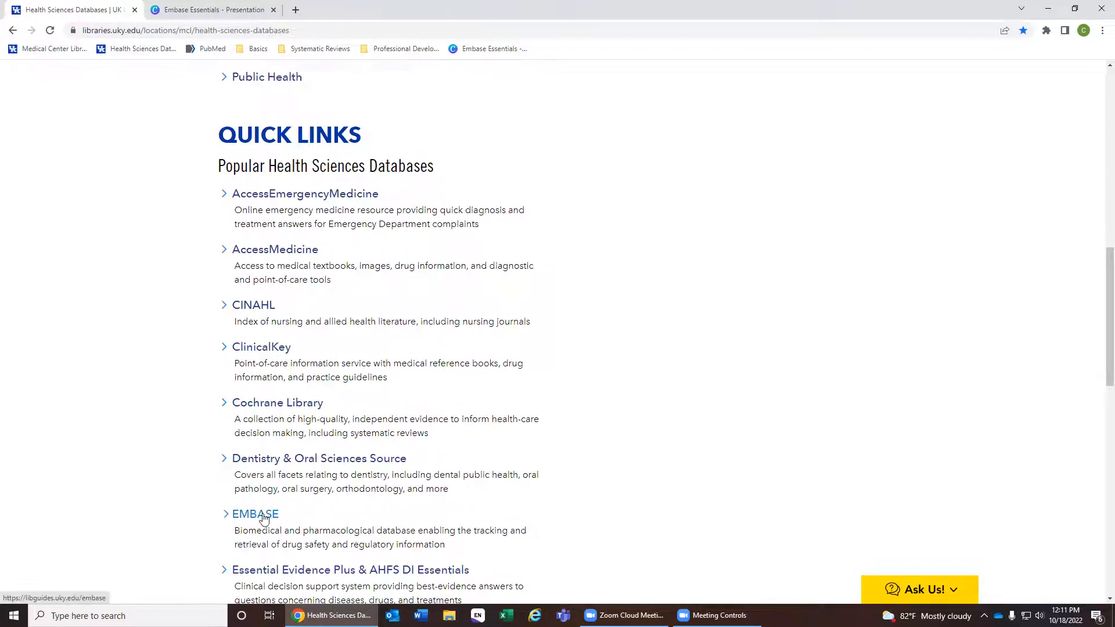
left_click(244, 519)
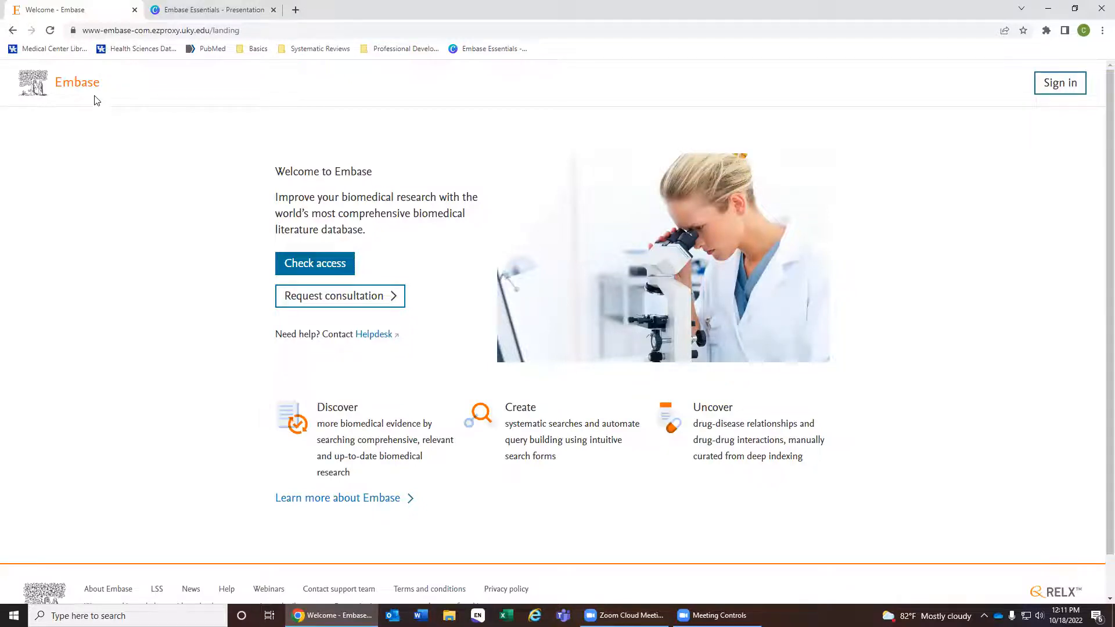
Sign in to Embase with the account e-mail and account password
left_click(1060, 82)
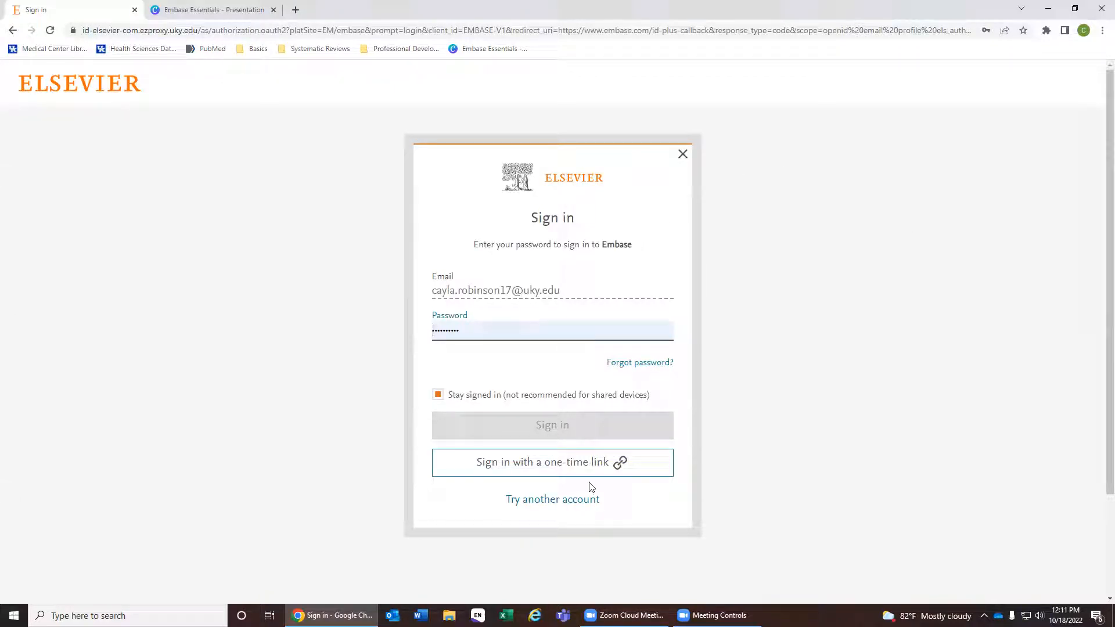
left_click(492, 342)
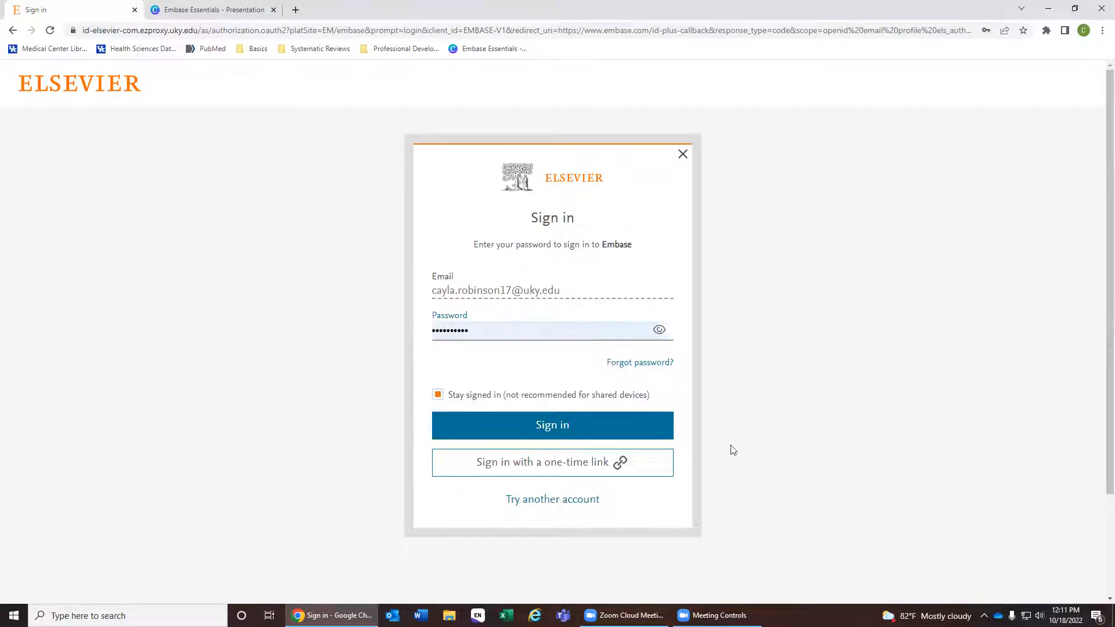
left_click(561, 434)
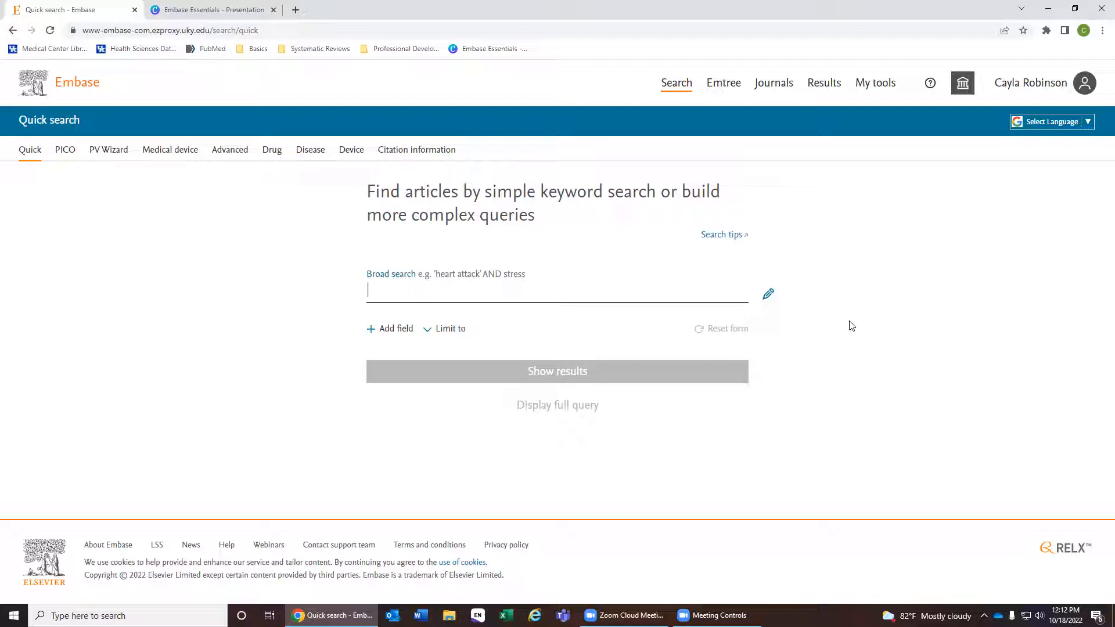
Run a quick search for 'heart disease' AND aspirin and show its results
type("'heart disease'")
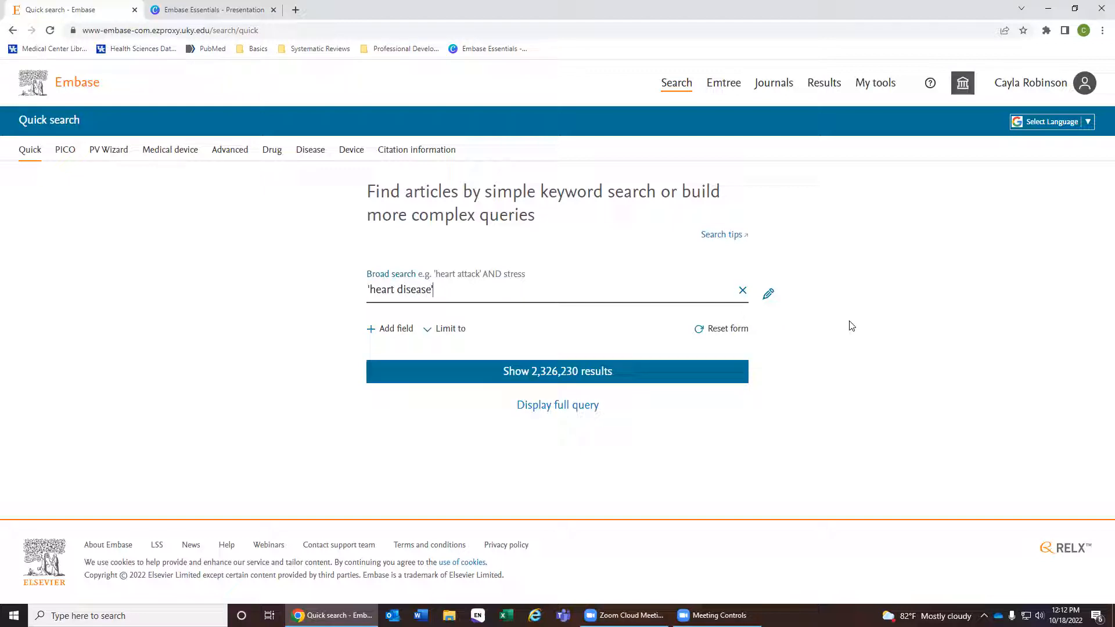
type(" AND")
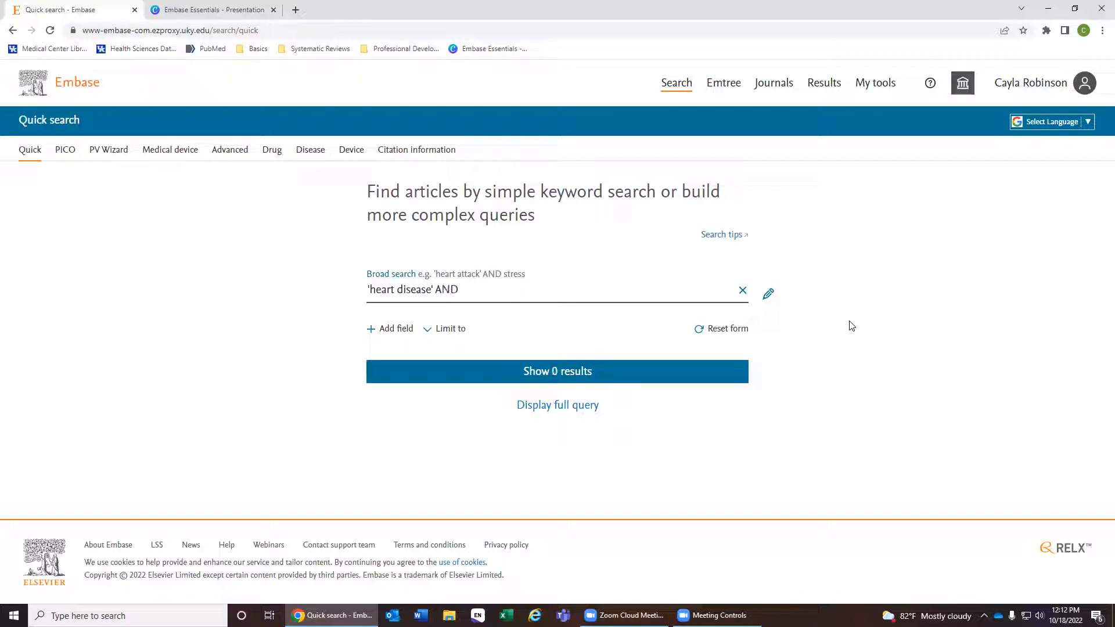
type(" aspirin")
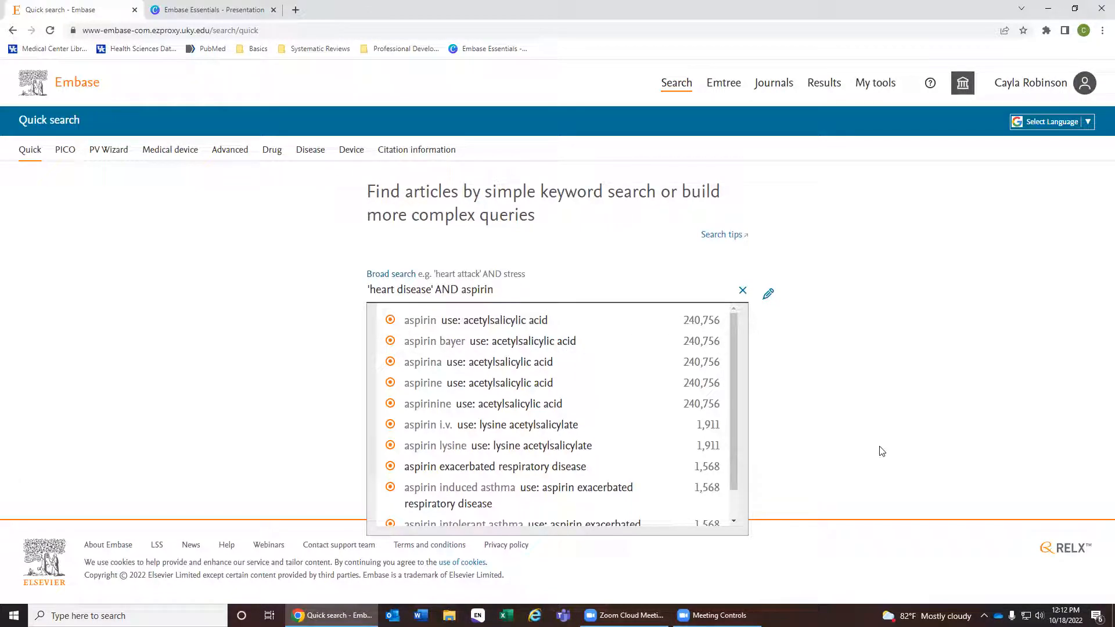
left_click(851, 312)
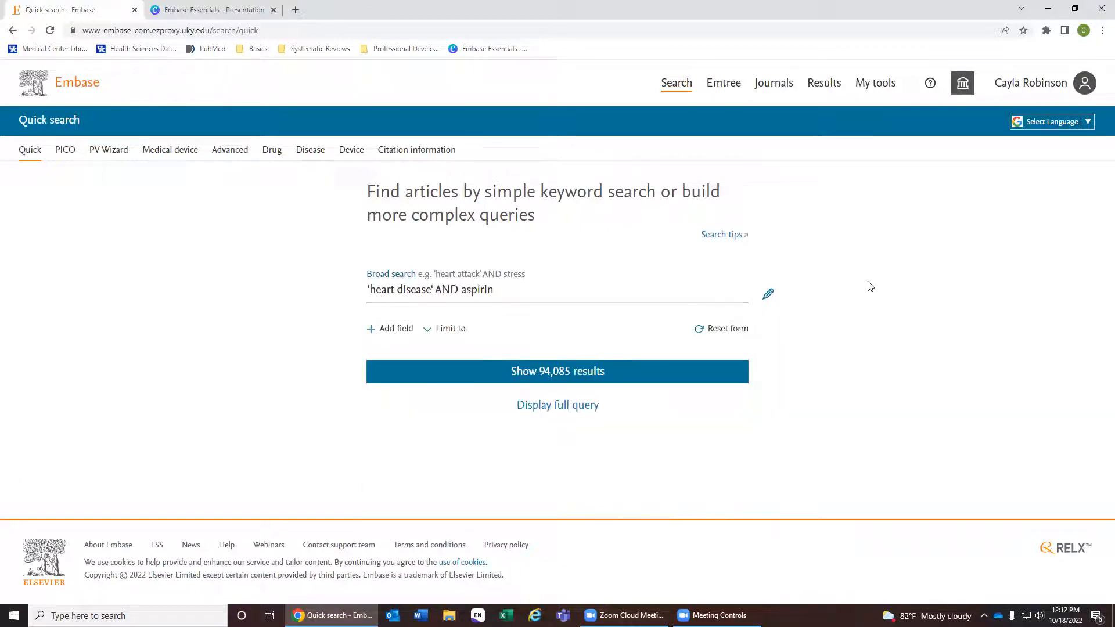
left_click(372, 290)
triple_click(372, 291)
key("Return")
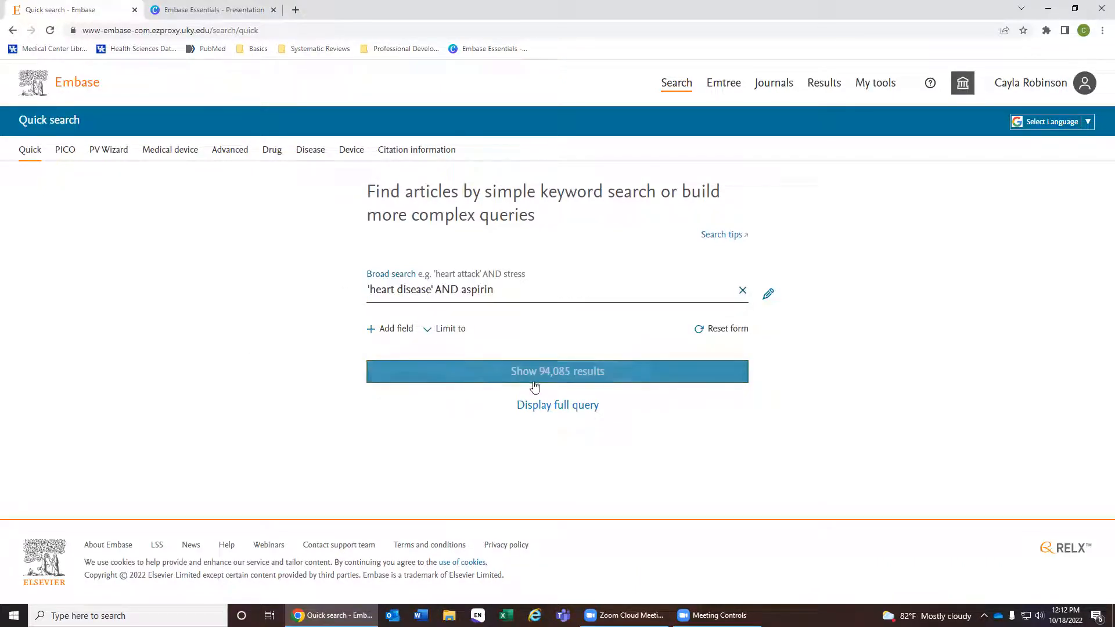
left_click(481, 371)
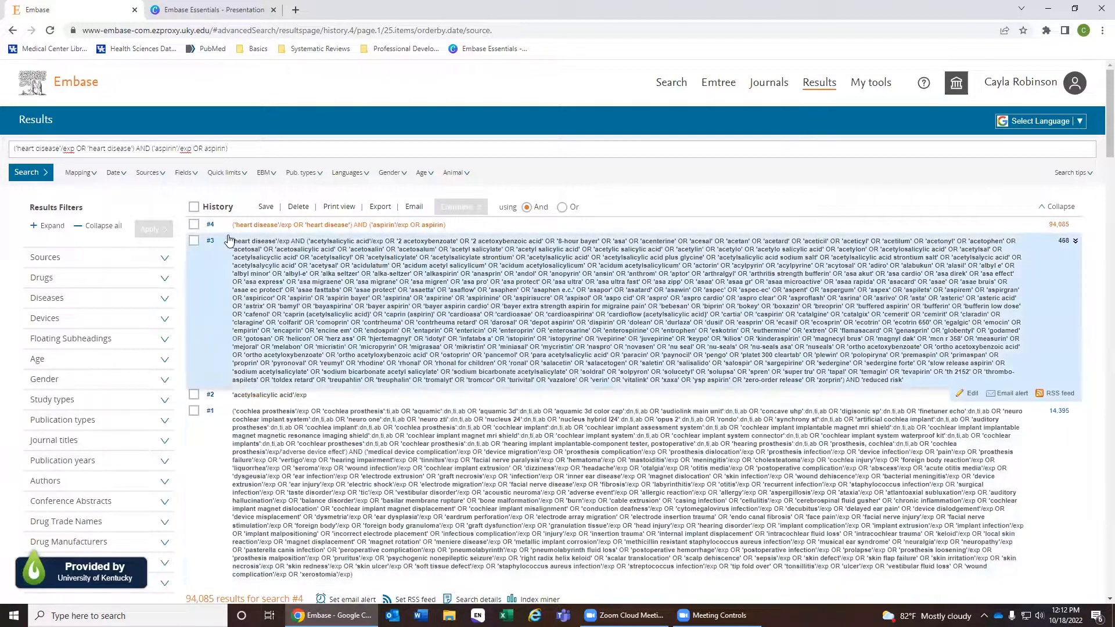
Delete the three older searches #1, #2 and #3 from the search history, then reload the results of the heart disease and aspirin search
left_click(193, 240)
left_click(194, 411)
left_click(194, 394)
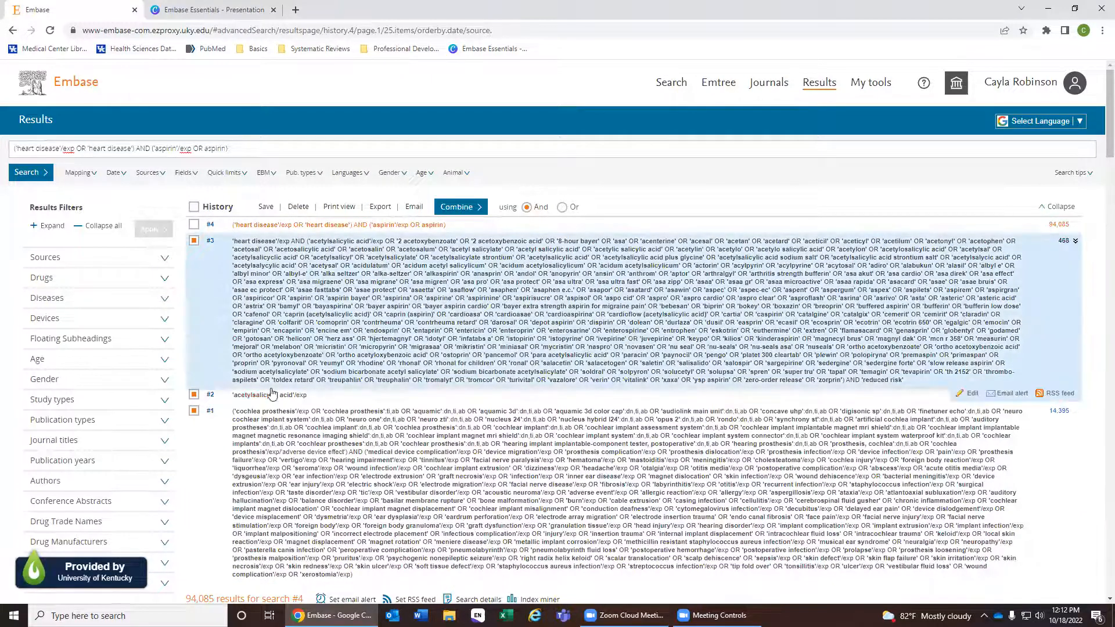
scroll(271, 395, "down", 3)
scroll(290, 218, "up", 3)
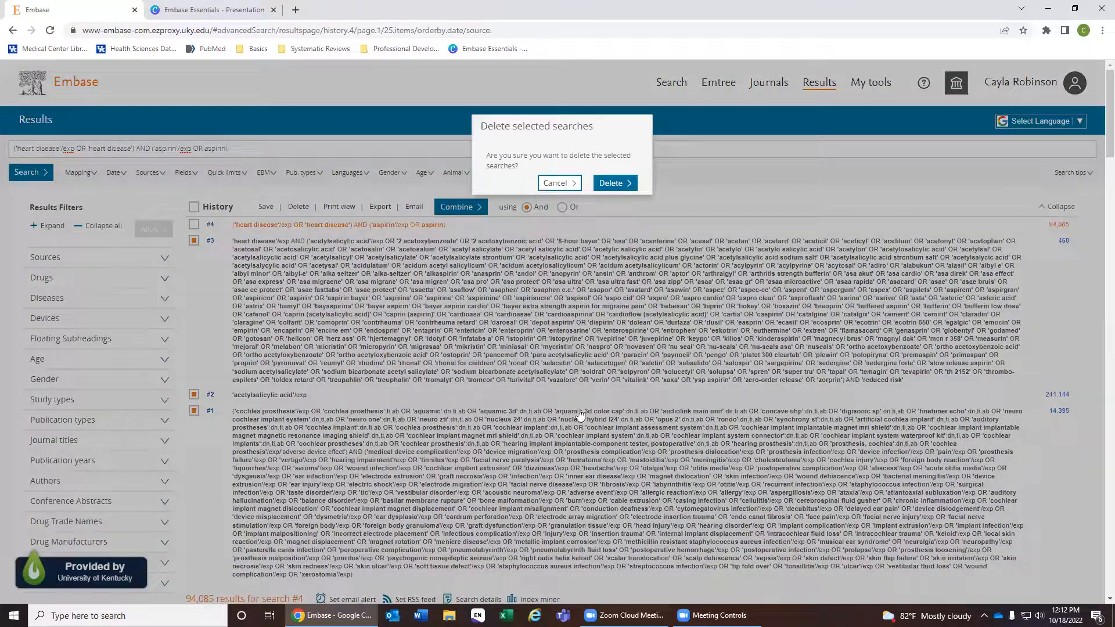
left_click(628, 182)
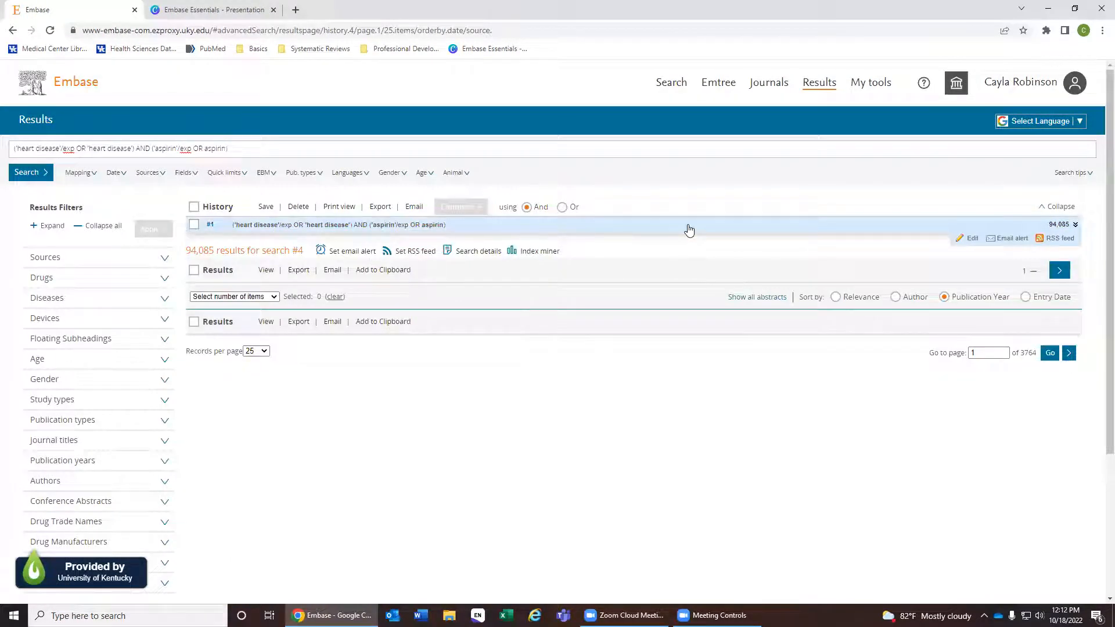
left_click(684, 226)
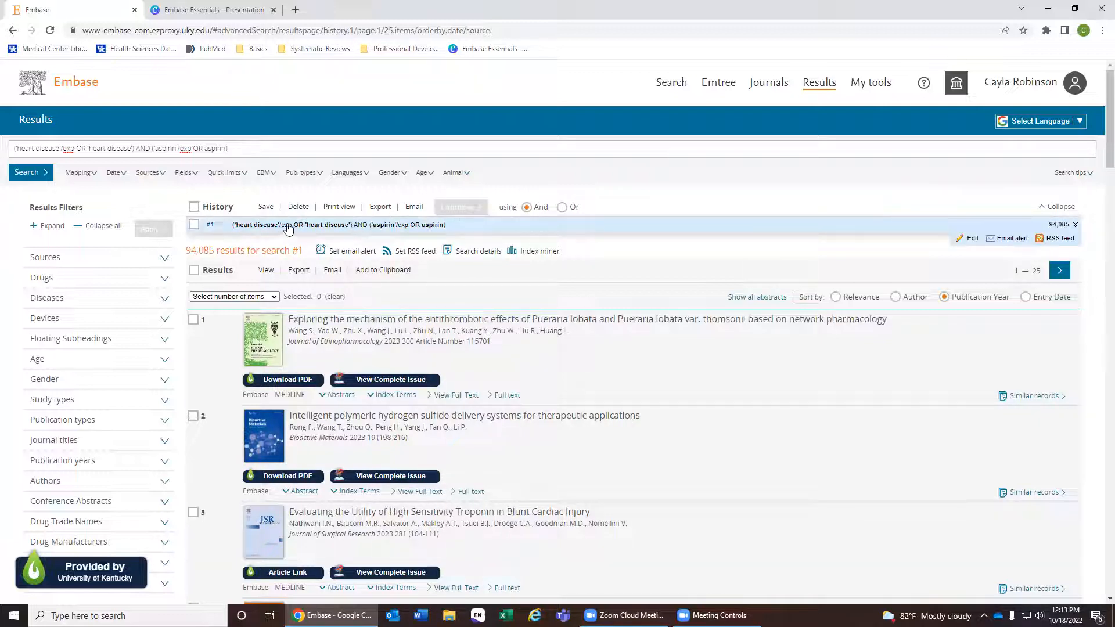
Examine how the heart disease and aspirin query was expanded with /exp terms in the history and the query line
left_click_drag(292, 227, 235, 231)
left_click_drag(411, 232, 374, 234)
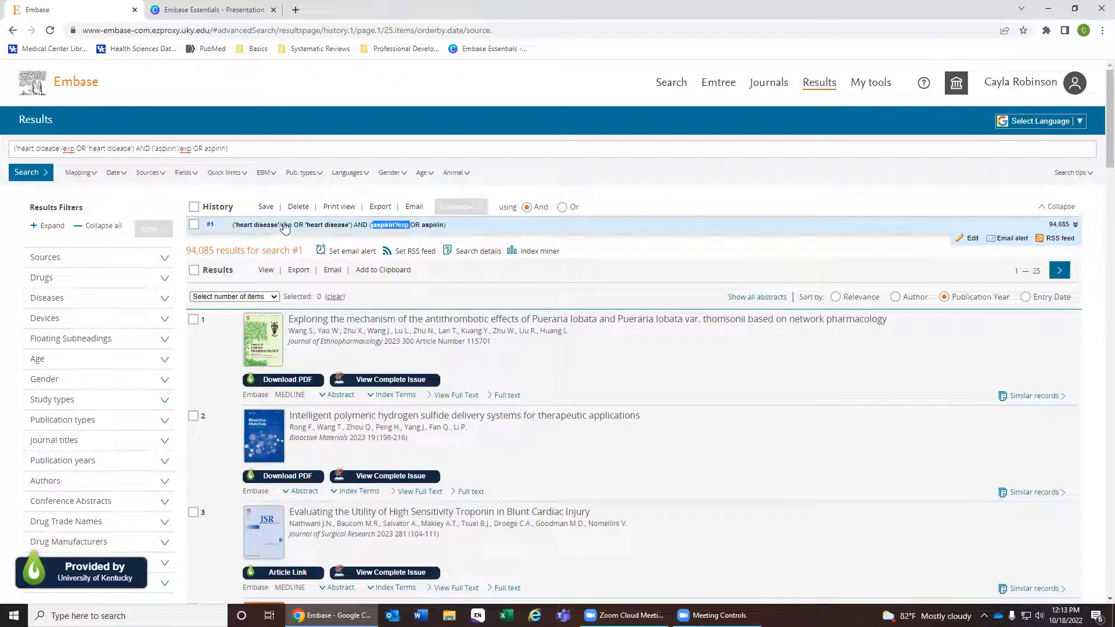
left_click(538, 175)
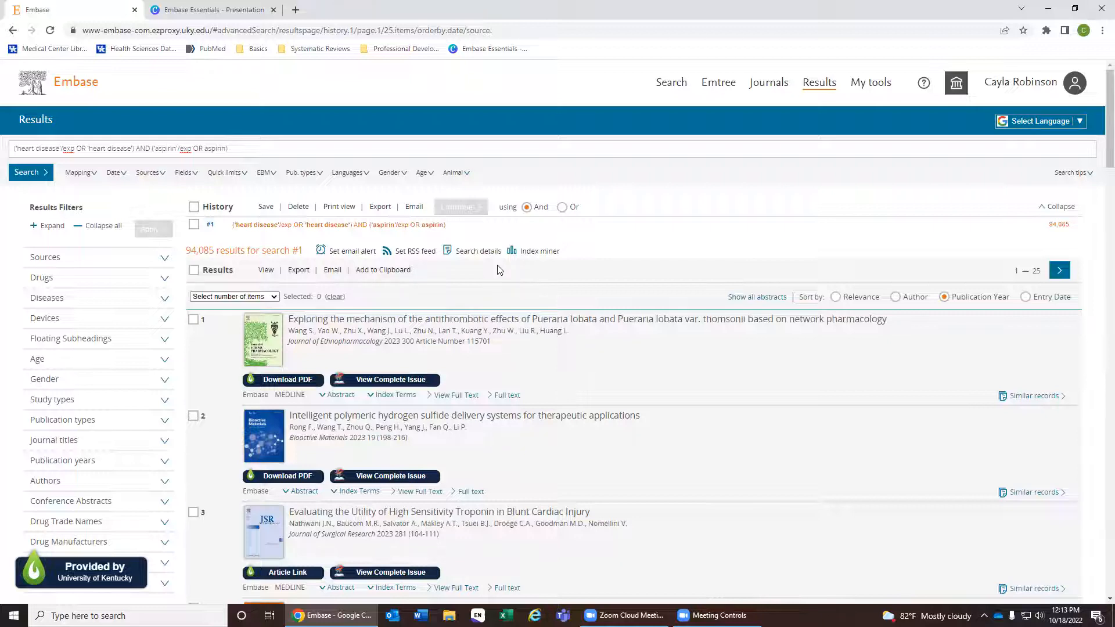
scroll(613, 462, "down", 3)
scroll(595, 451, "up", 3)
left_click_drag(12, 150, 308, 149)
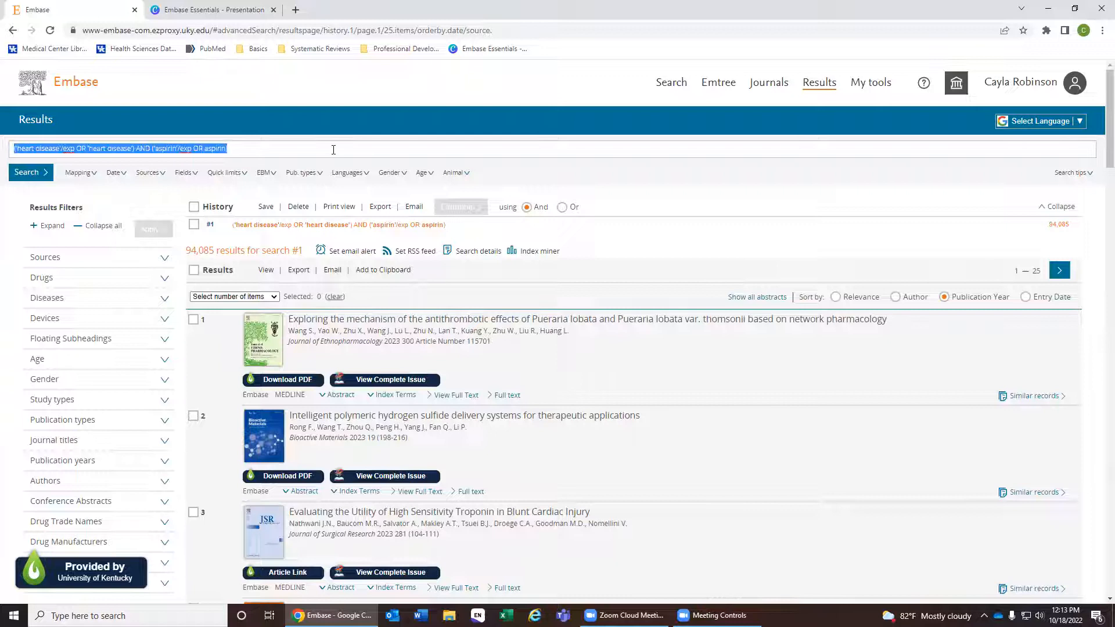
left_click(333, 150)
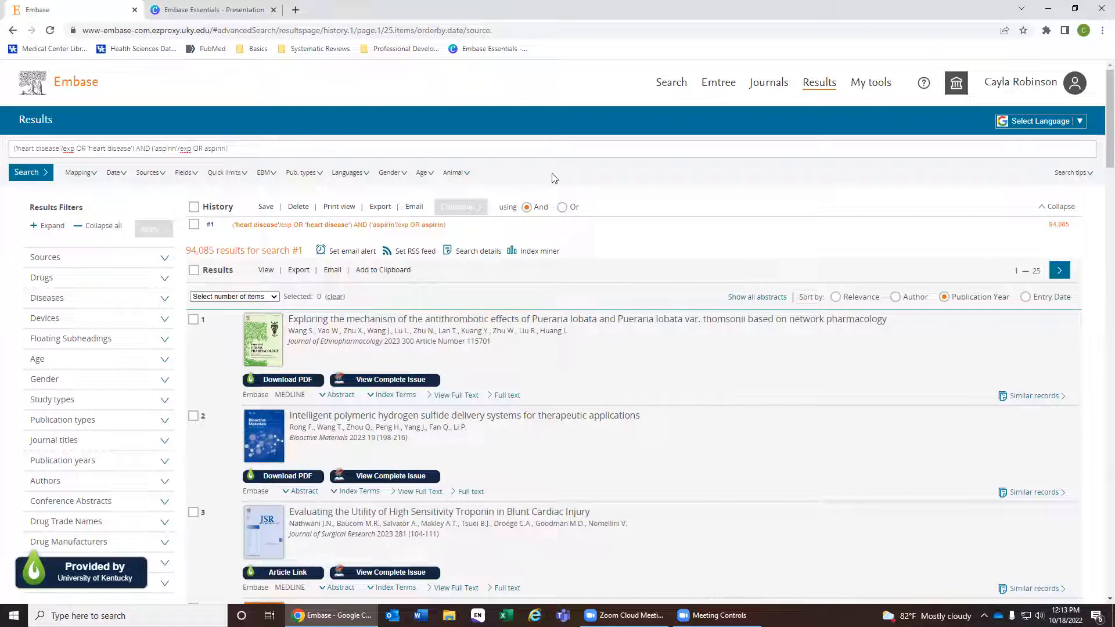
Limit the heart disease and aspirin search to publication year 2022 and rerun it
left_click(112, 174)
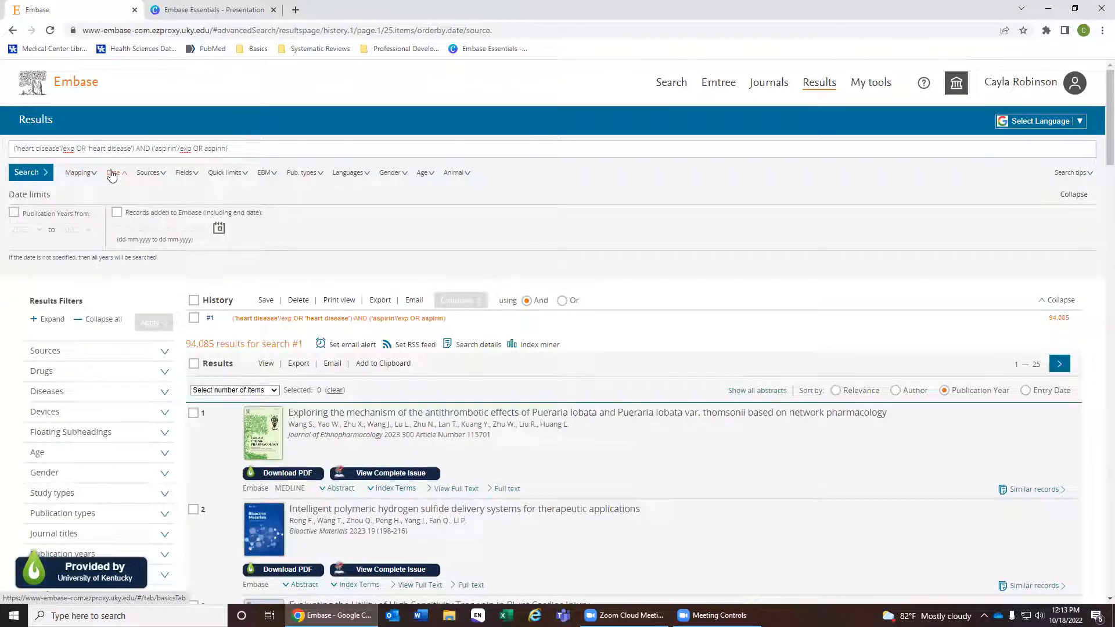
left_click(14, 212)
left_click(39, 230)
left_click(34, 244)
left_click(30, 177)
left_click_drag(187, 266, 208, 265)
left_click(694, 248)
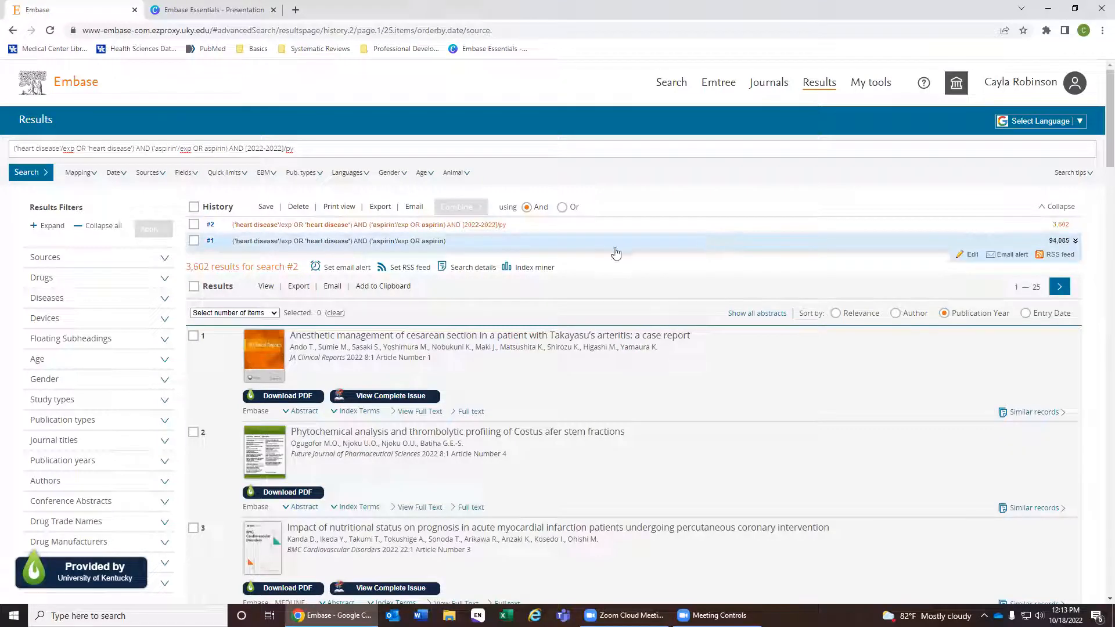
scroll(748, 366, "down", 3)
scroll(747, 368, "up", 3)
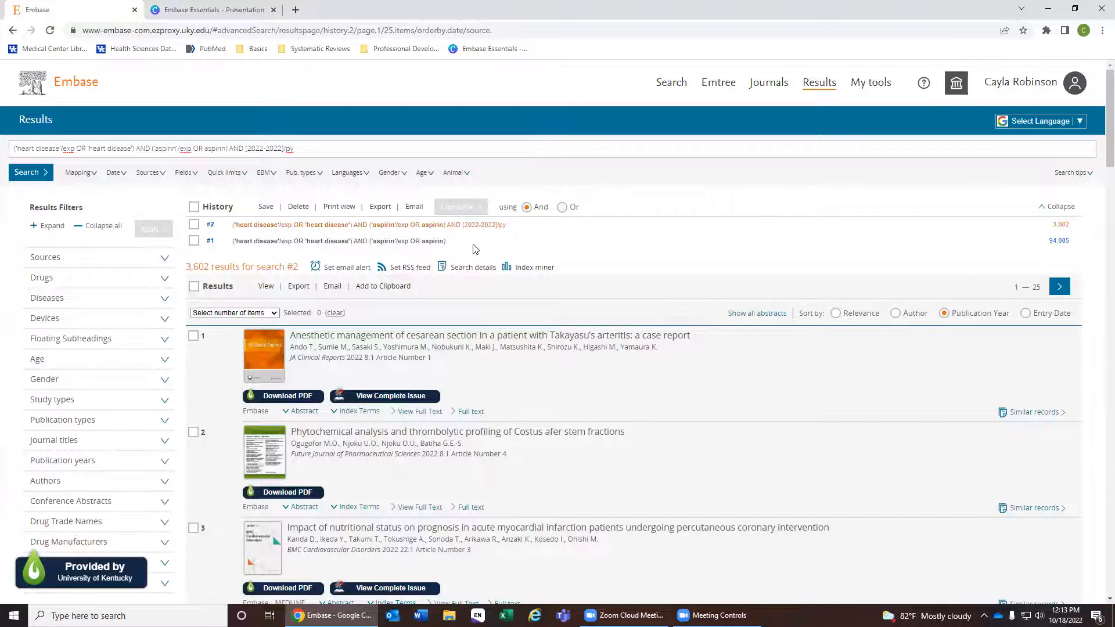
Review the available source limits and the list of field labels for the search
left_click(152, 178)
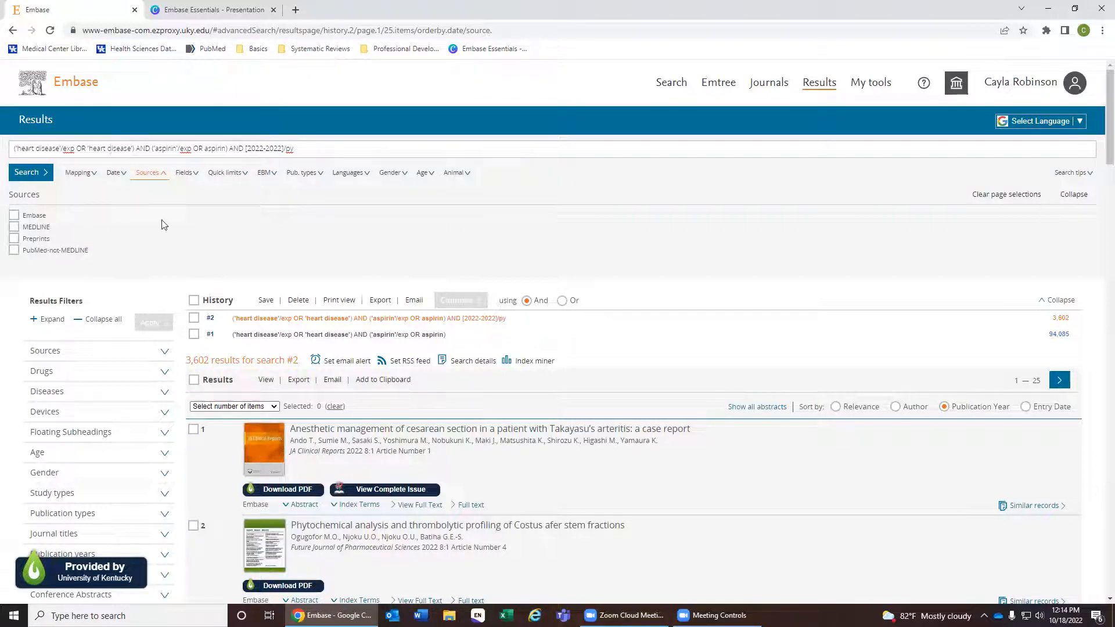
left_click(146, 173)
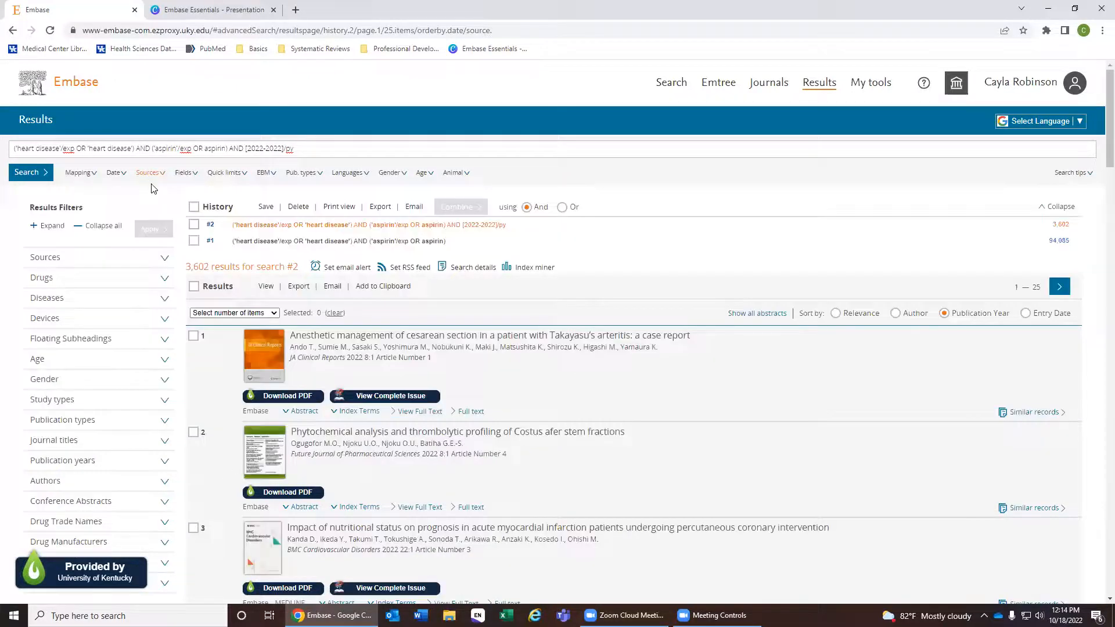
left_click(183, 173)
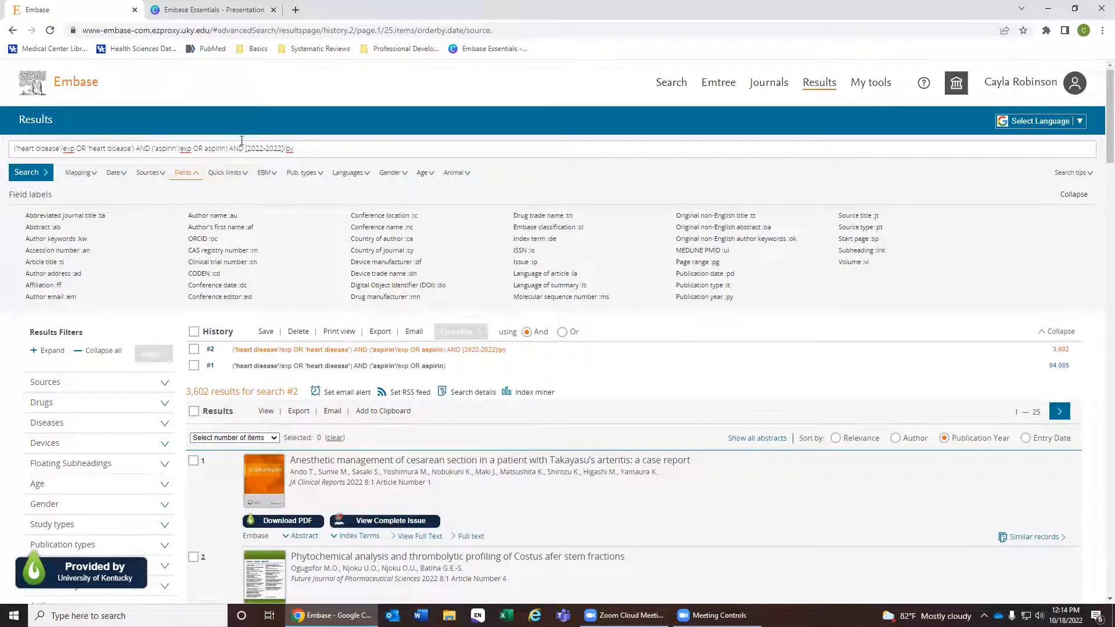
left_click(185, 173)
Add the Only in English quick limit to the 2022 search and rerun it
left_click(232, 174)
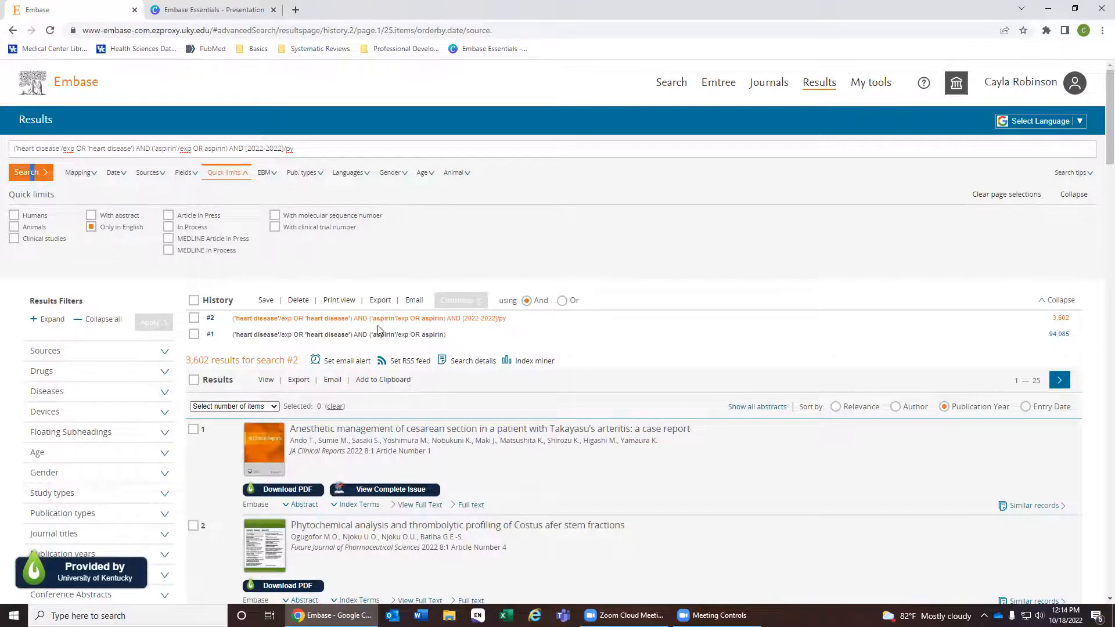
left_click(30, 173)
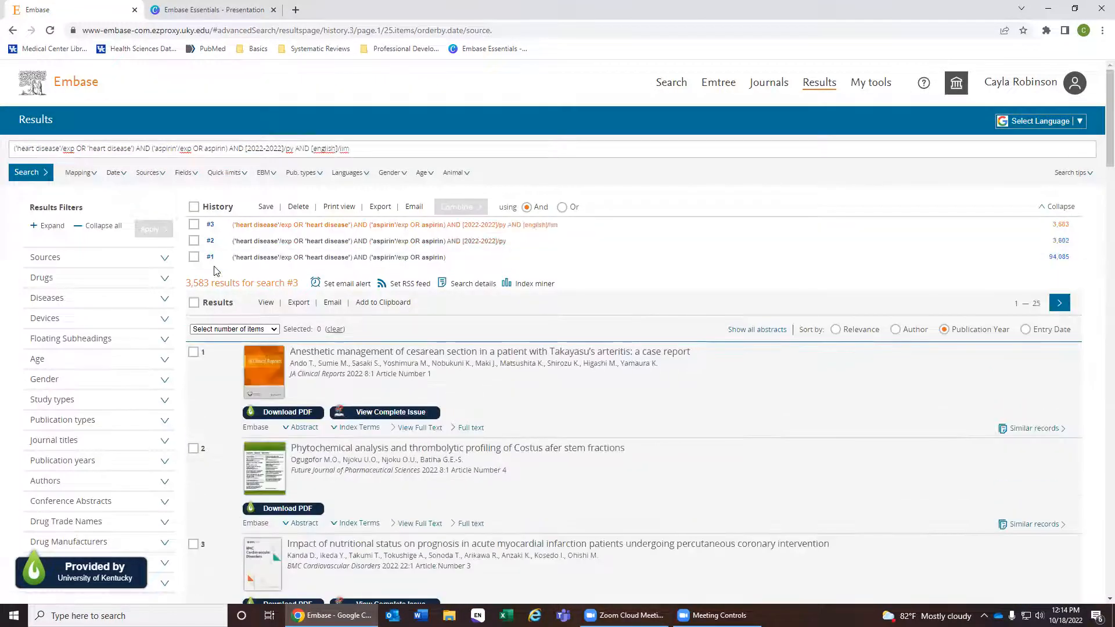
Look over the article language limits, then add the Conference Abstract publication type limit and rerun the search
left_click_drag(210, 284, 185, 285)
left_click(724, 270)
left_click(355, 173)
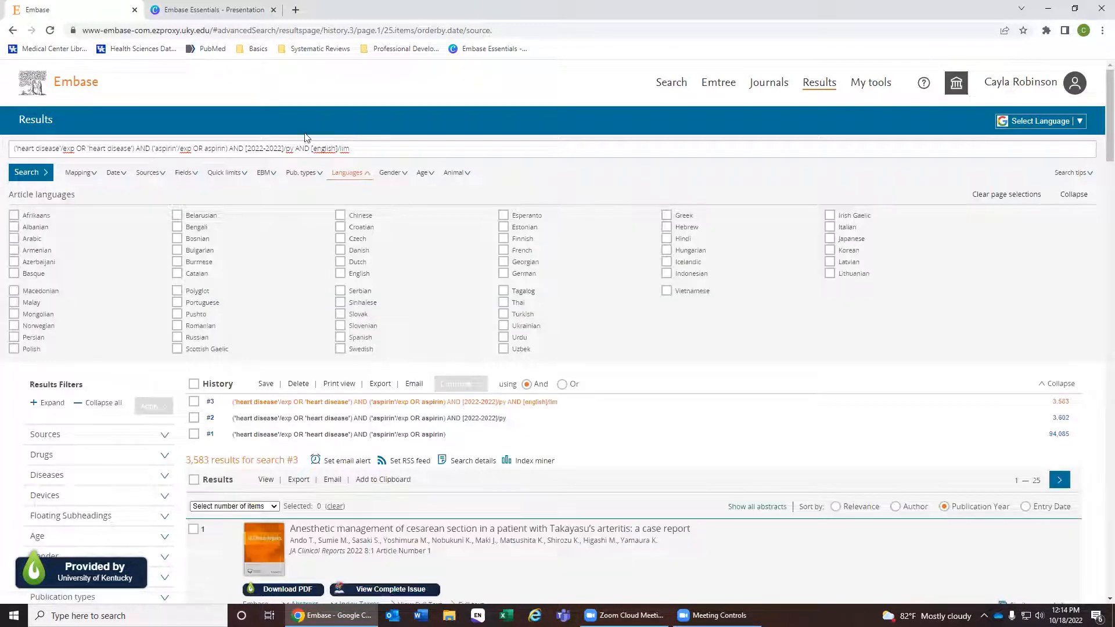
left_click(301, 173)
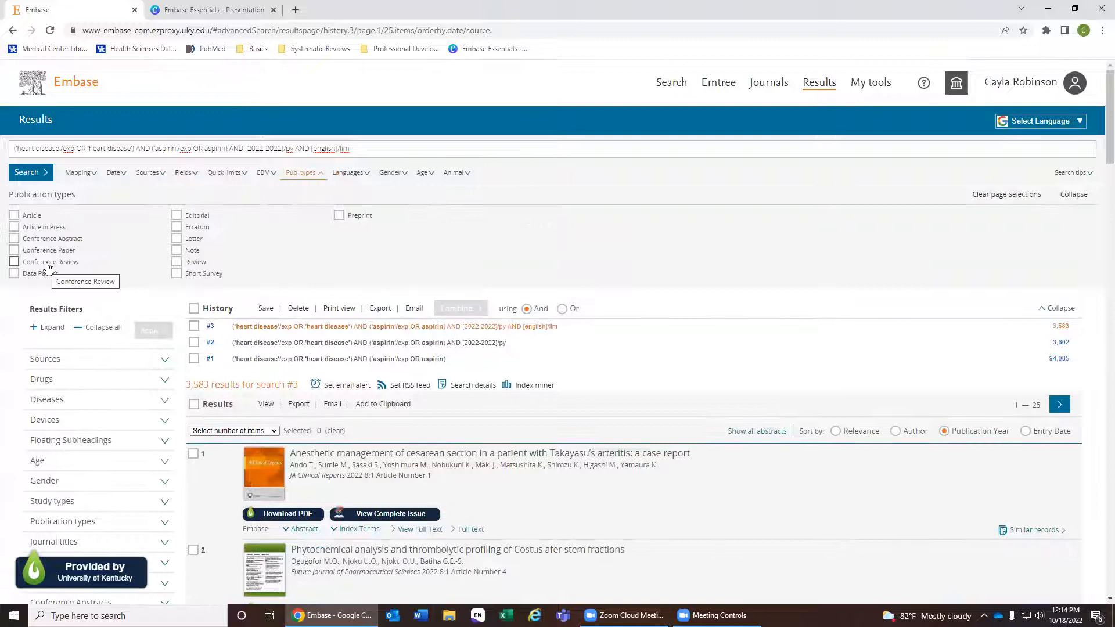
left_click(51, 239)
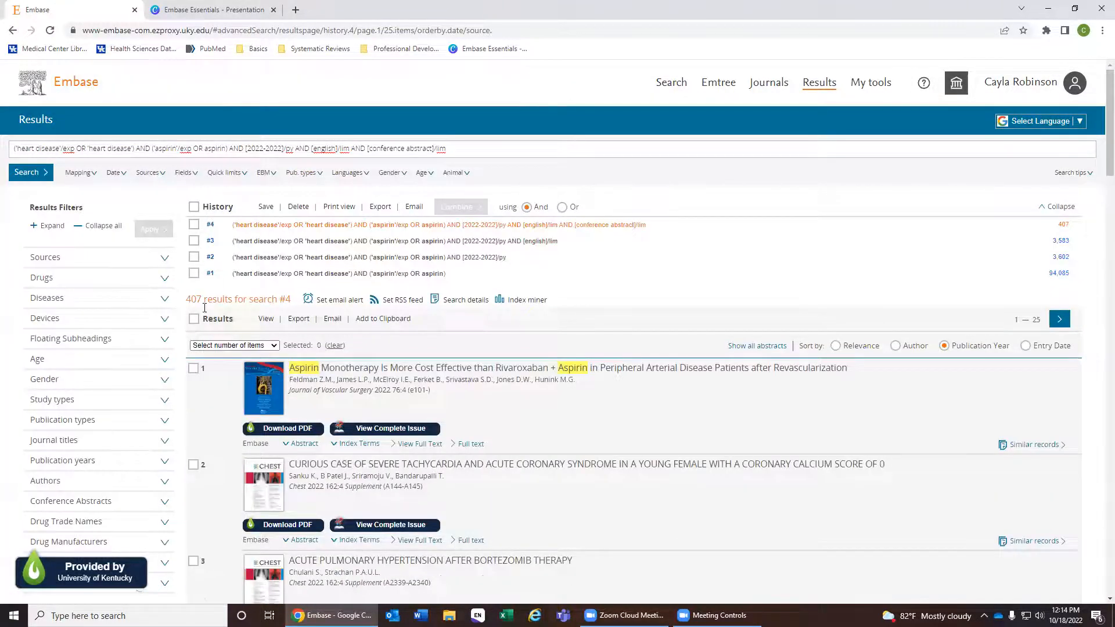
Review the available gender, age group and animal study type limits for the conference abstract search
scroll(413, 422, "down", 4)
scroll(415, 421, "up", 4)
left_click(391, 177)
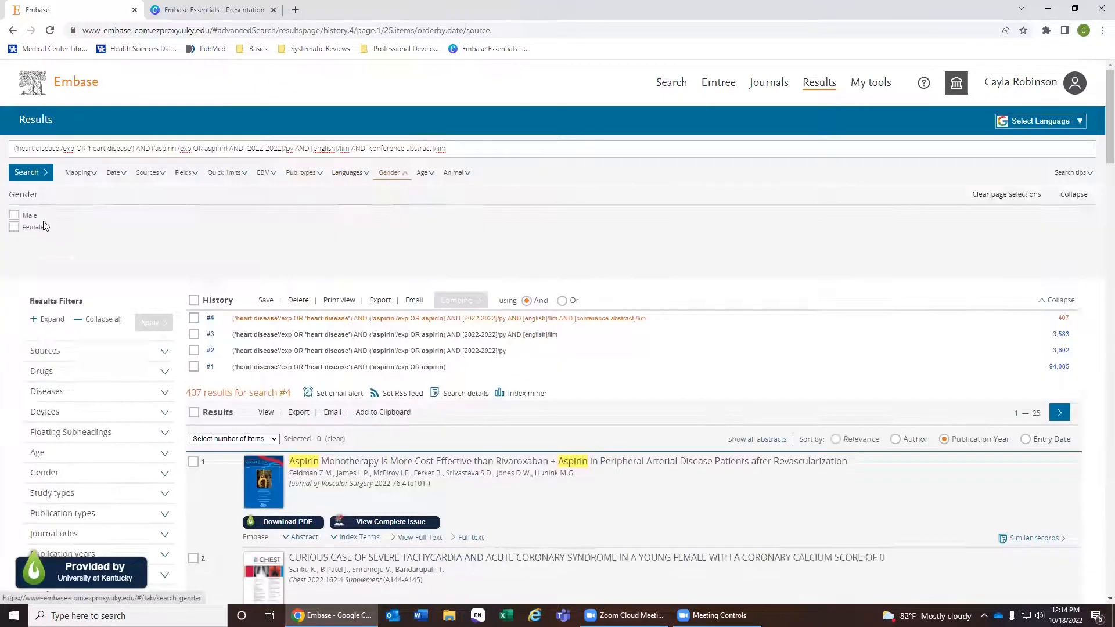
left_click(424, 179)
left_click(447, 174)
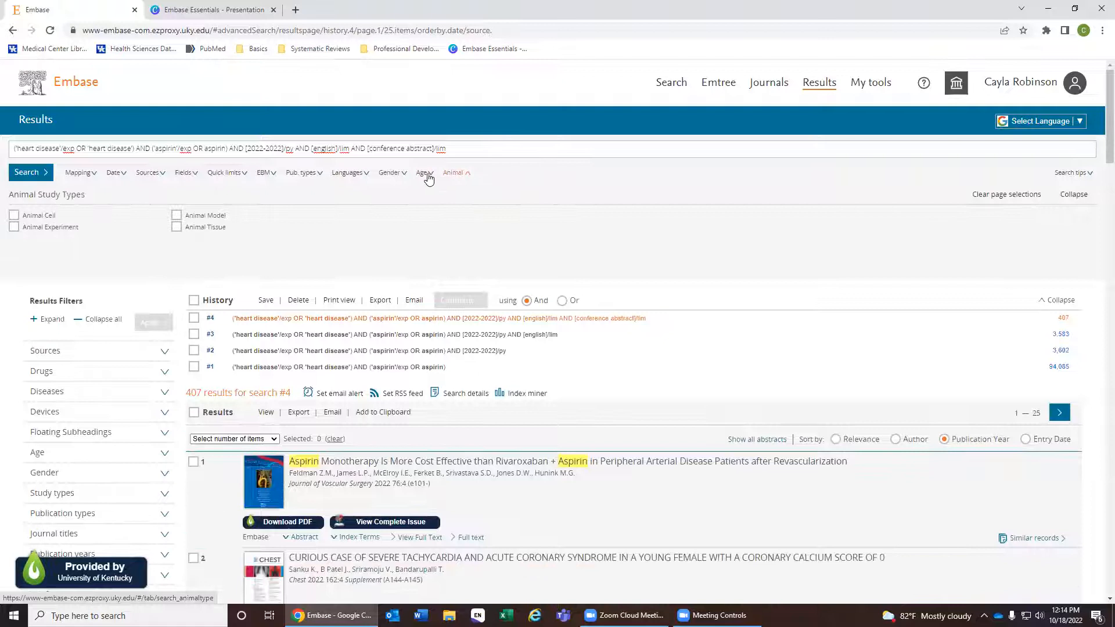
left_click(432, 173)
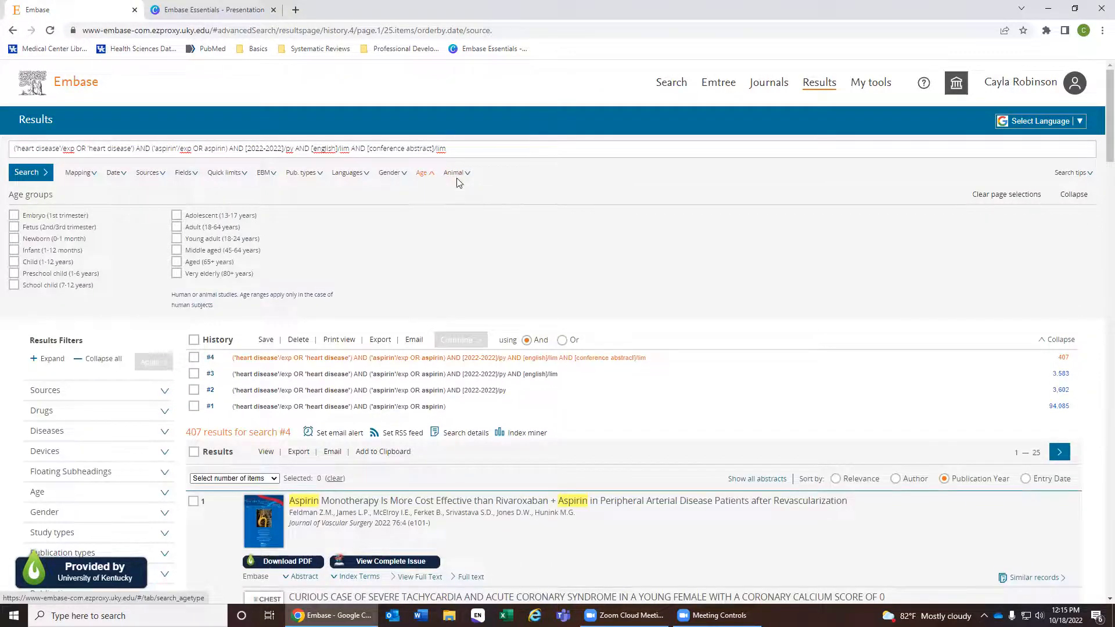
left_click(423, 173)
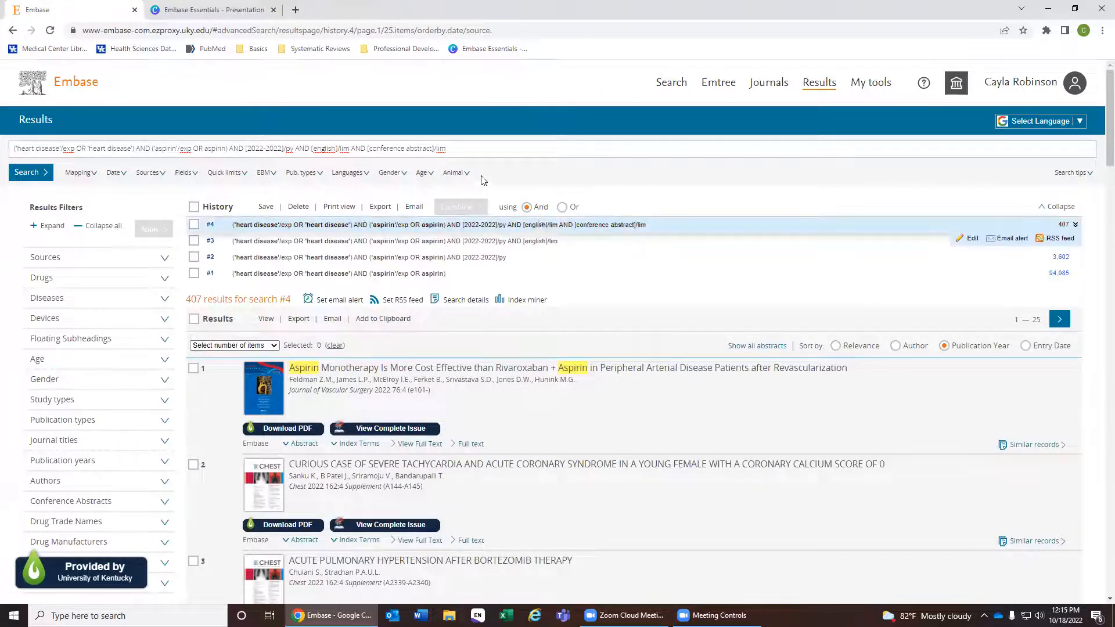
Filter the conference abstract results to the journal title Chest
scroll(119, 347, "down", 5)
scroll(102, 375, "up", 4)
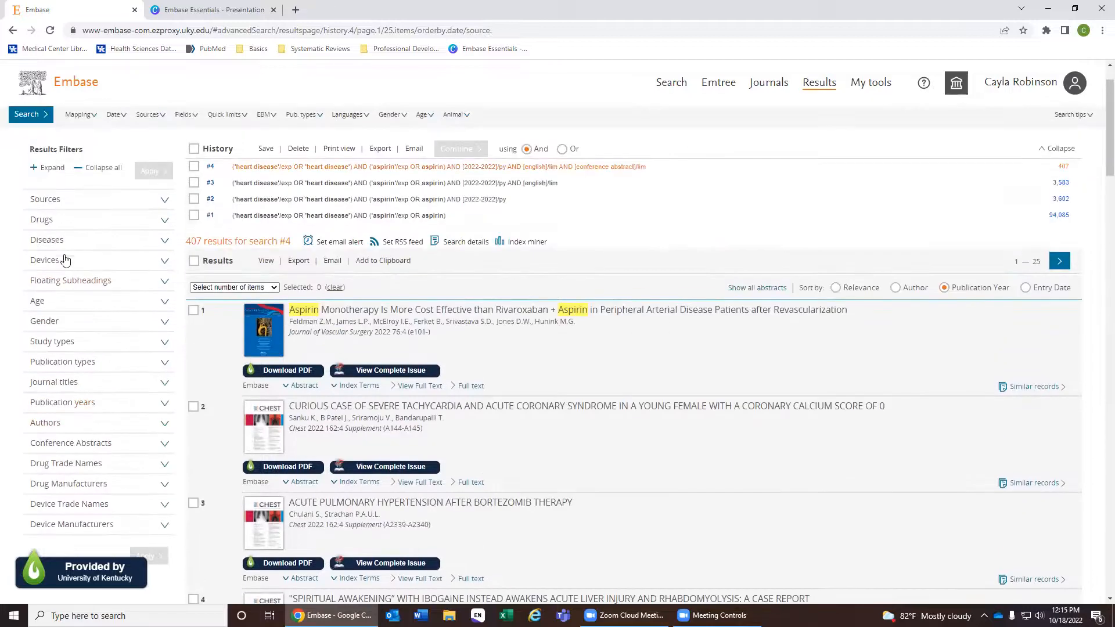
left_click(81, 385)
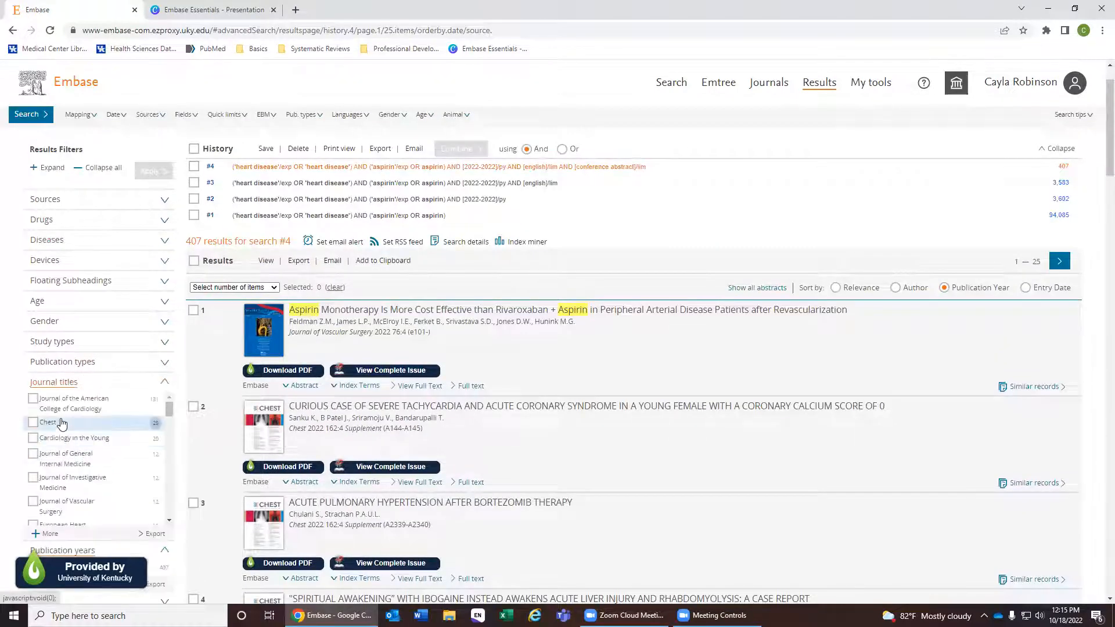
left_click(53, 429)
left_click(151, 169)
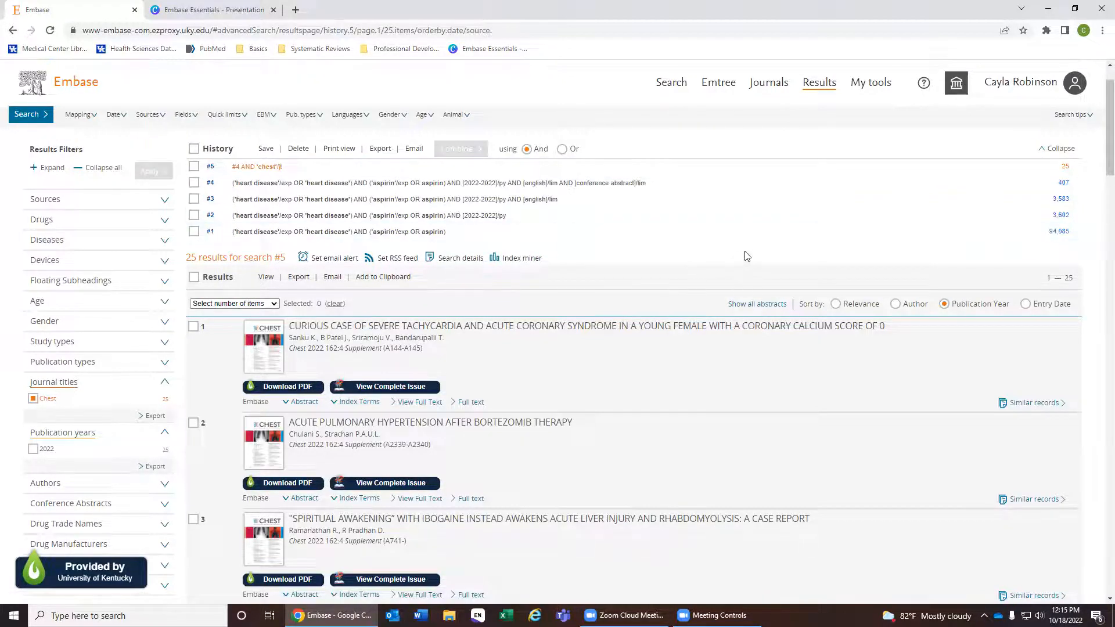
Clear the current results query, return to the quick search page and empty its broad search field
scroll(616, 322, "up", 1)
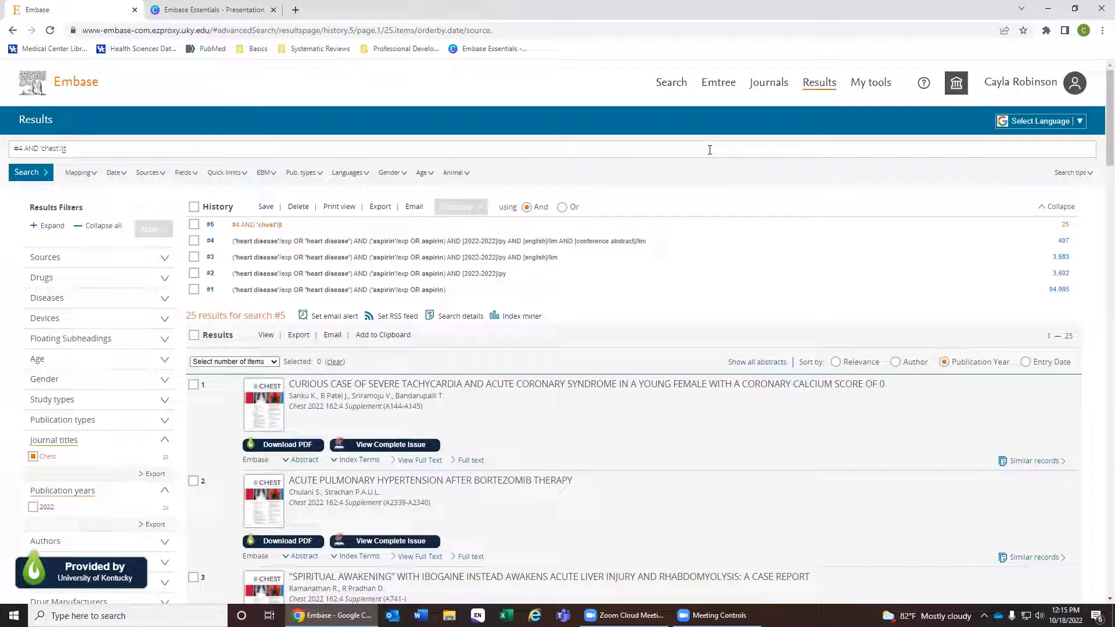
left_click_drag(709, 149, 1, 89)
key("BackSpace")
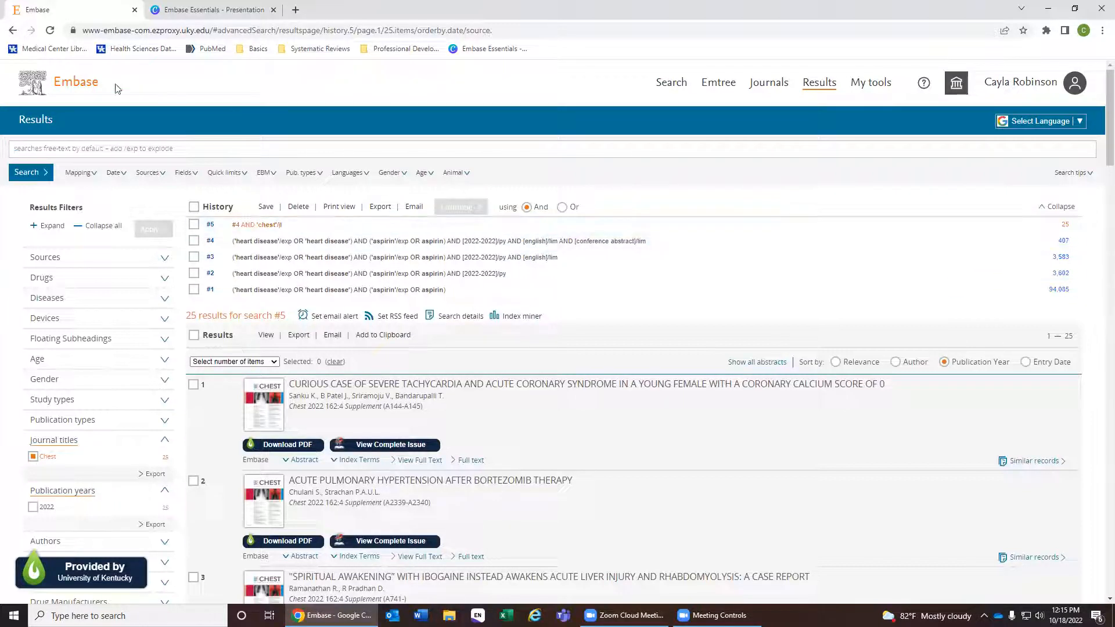
left_click(36, 80)
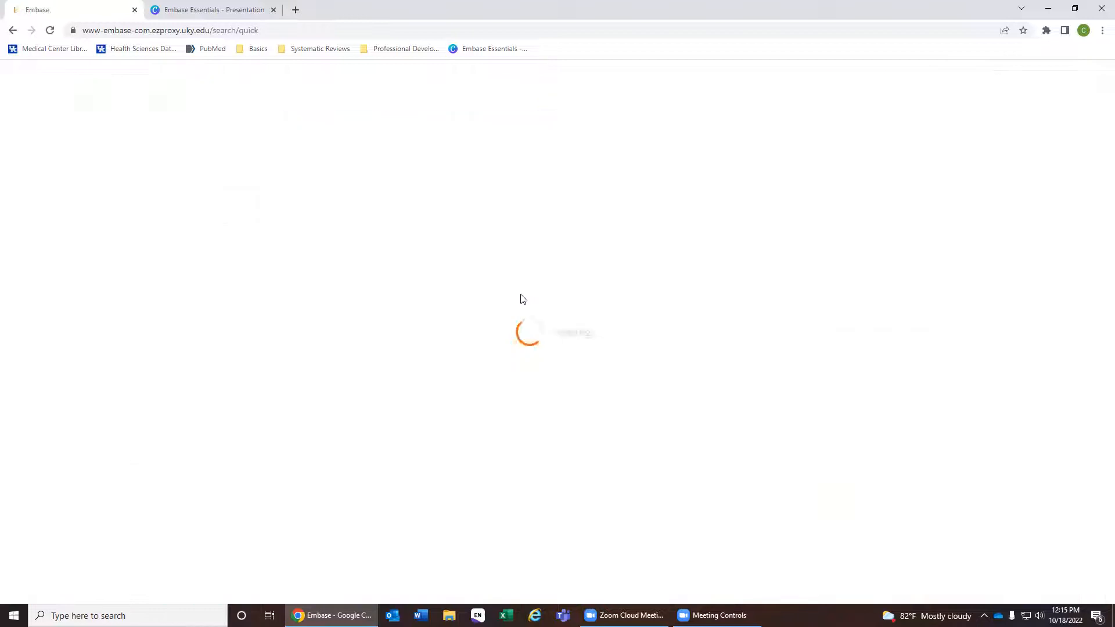
left_click_drag(592, 294, 236, 255)
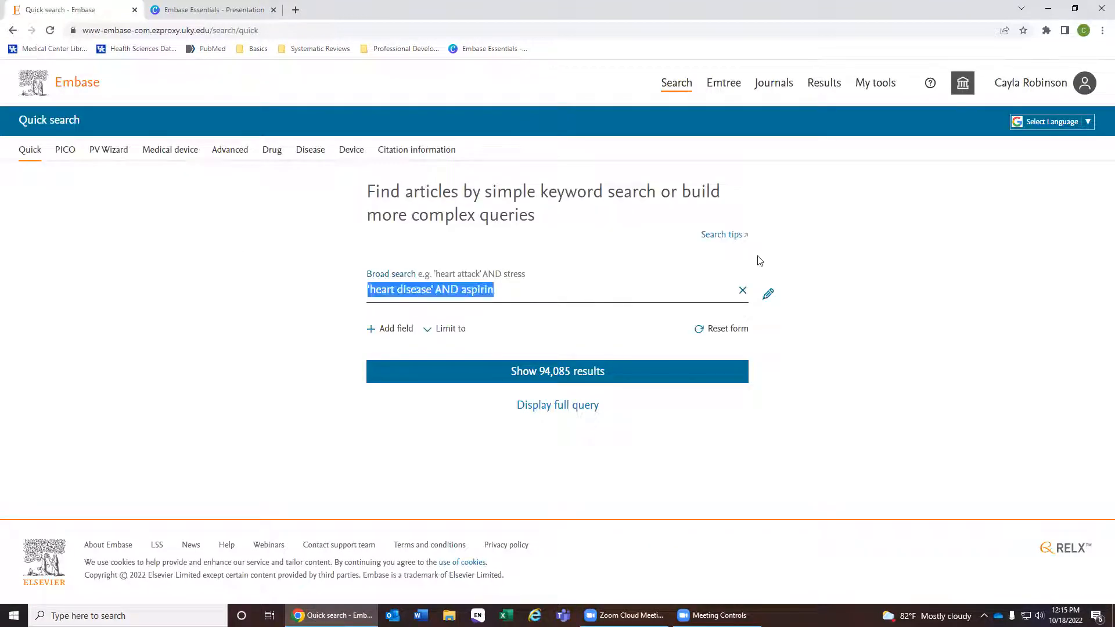
key("BackSpace")
Look up aspirin in Emtree and open its preferred term acetylsalicylic acid
left_click(726, 86)
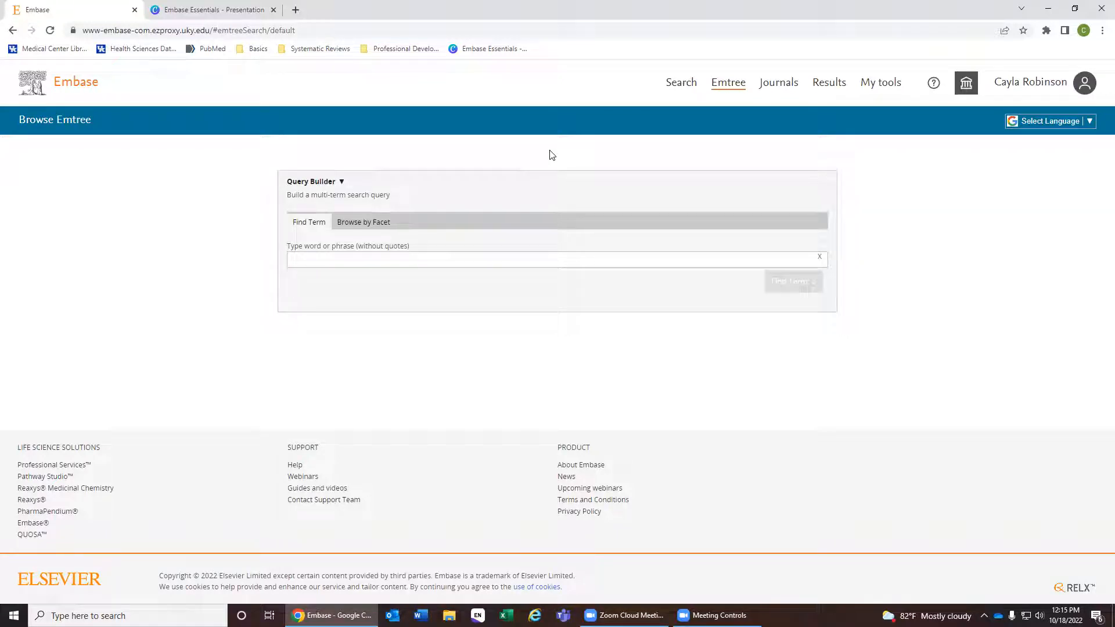
type("aspirin")
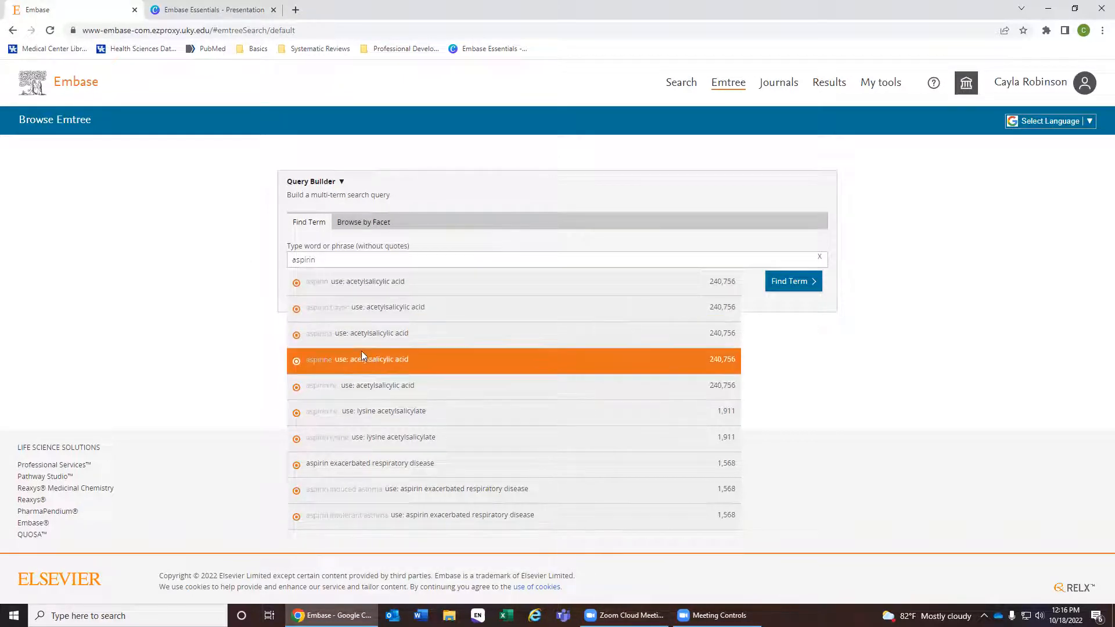
left_click(386, 282)
Examine where acetylsalicylic acid sits in the Emtree hierarchy and skim the rest of its term record
scroll(598, 354, "down", 2)
scroll(661, 406, "down", 3)
scroll(660, 406, "up", 3)
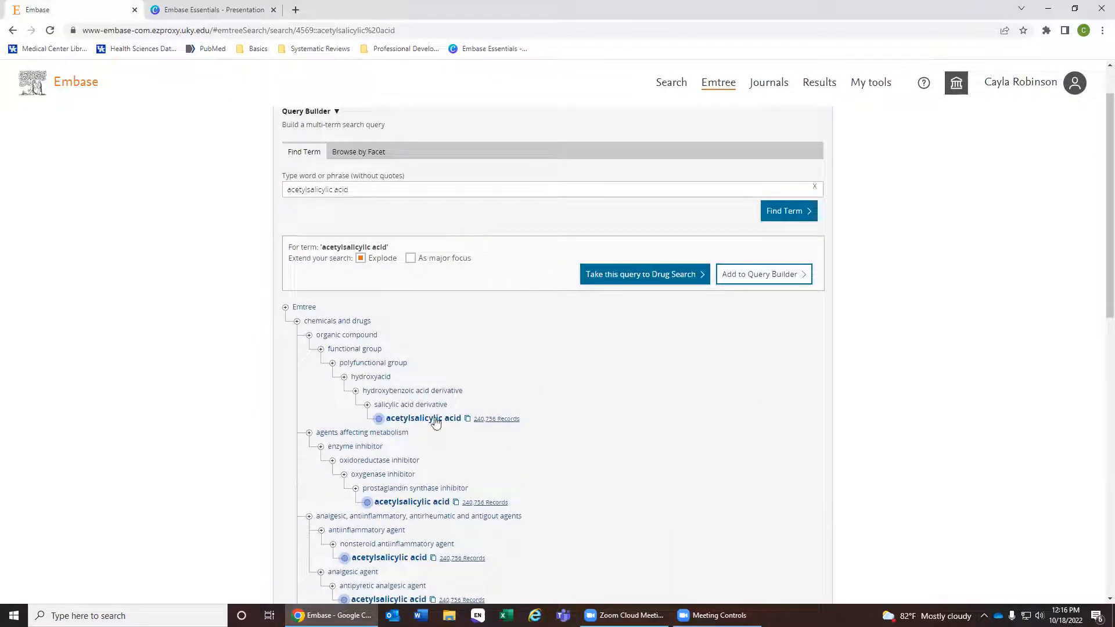
scroll(392, 194, "down", 4)
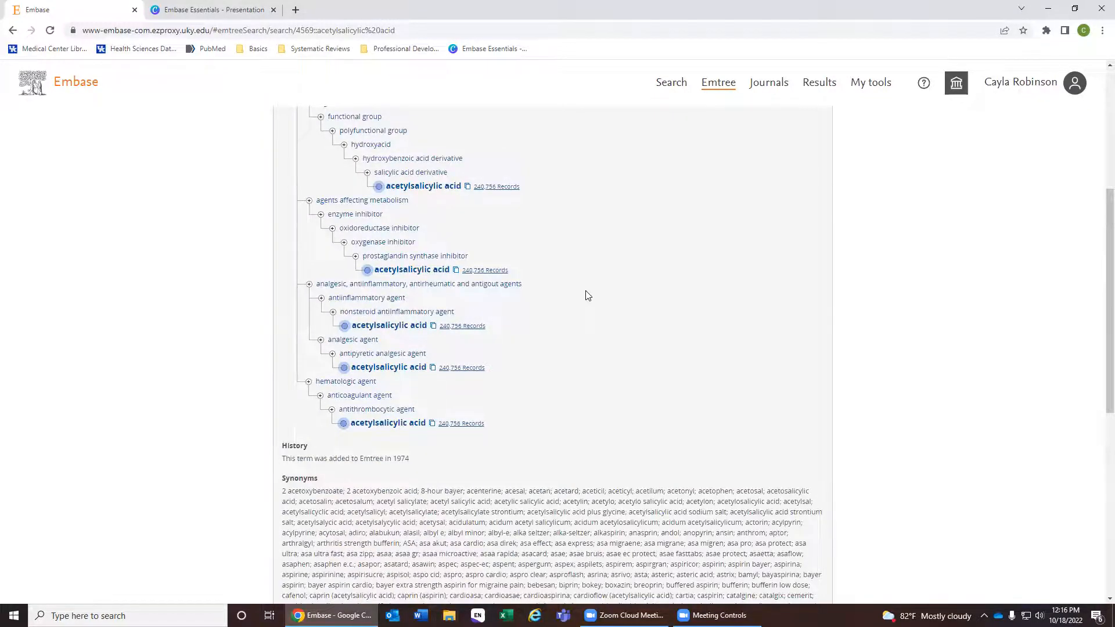
scroll(587, 295, "up", 2)
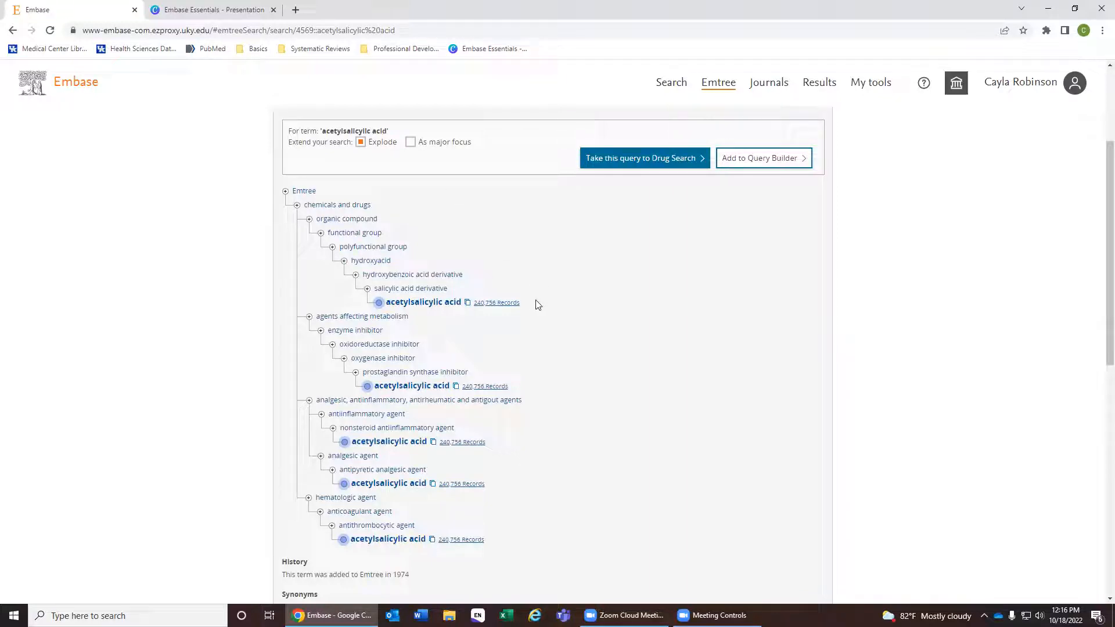
left_click_drag(535, 303, 372, 303)
left_click(624, 299)
scroll(632, 318, "up", 2)
scroll(420, 318, "down", 2)
scroll(532, 325, "down", 6)
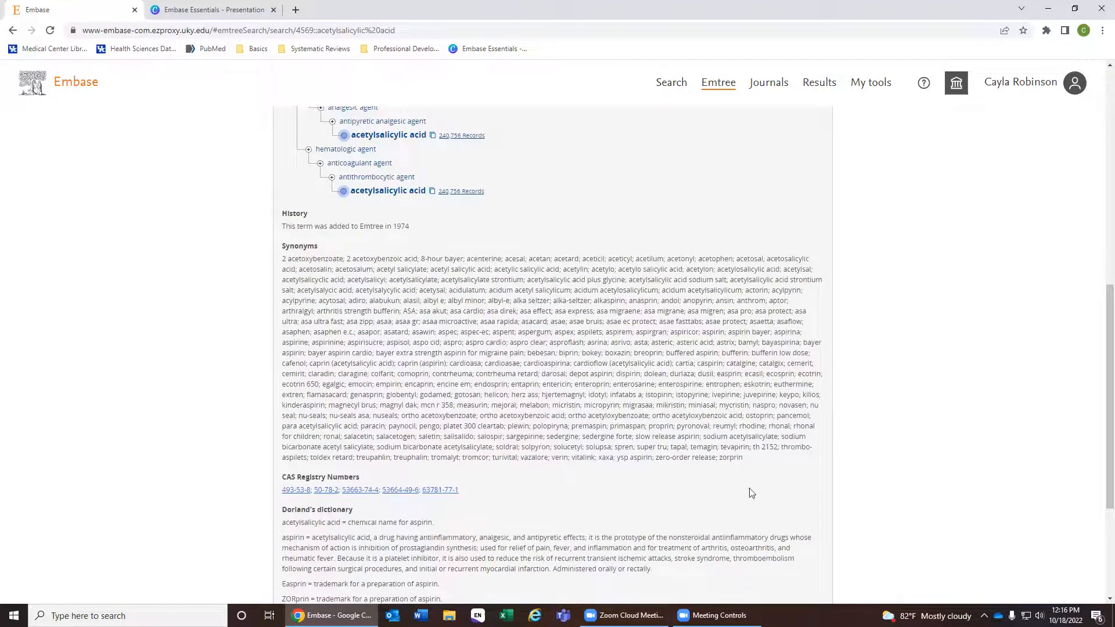
scroll(366, 400, "up", 5)
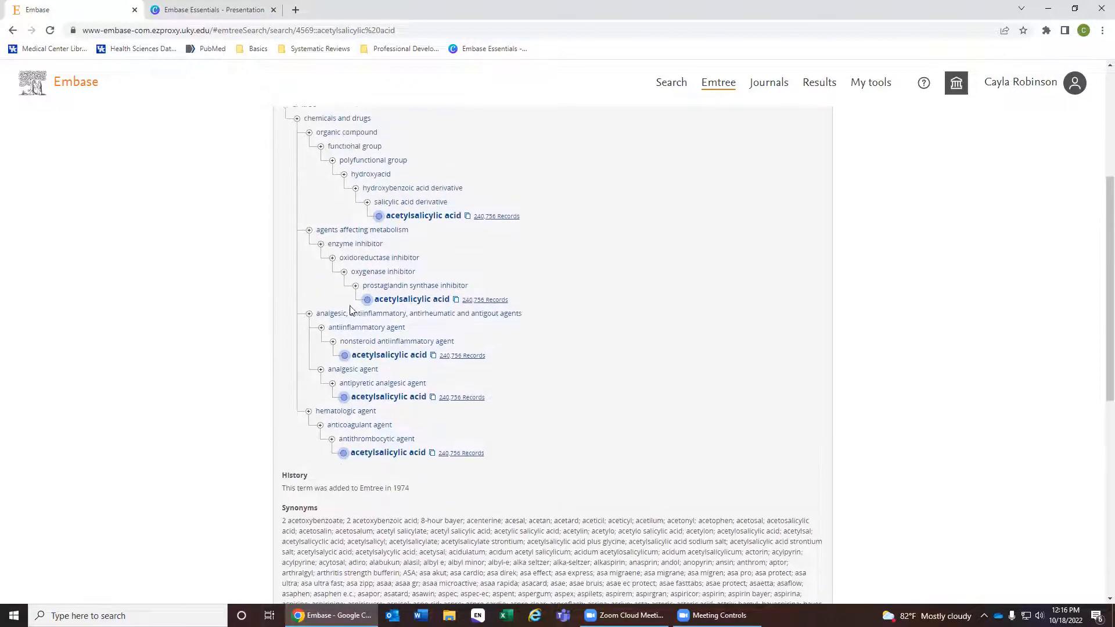
scroll(350, 310, "up", 2)
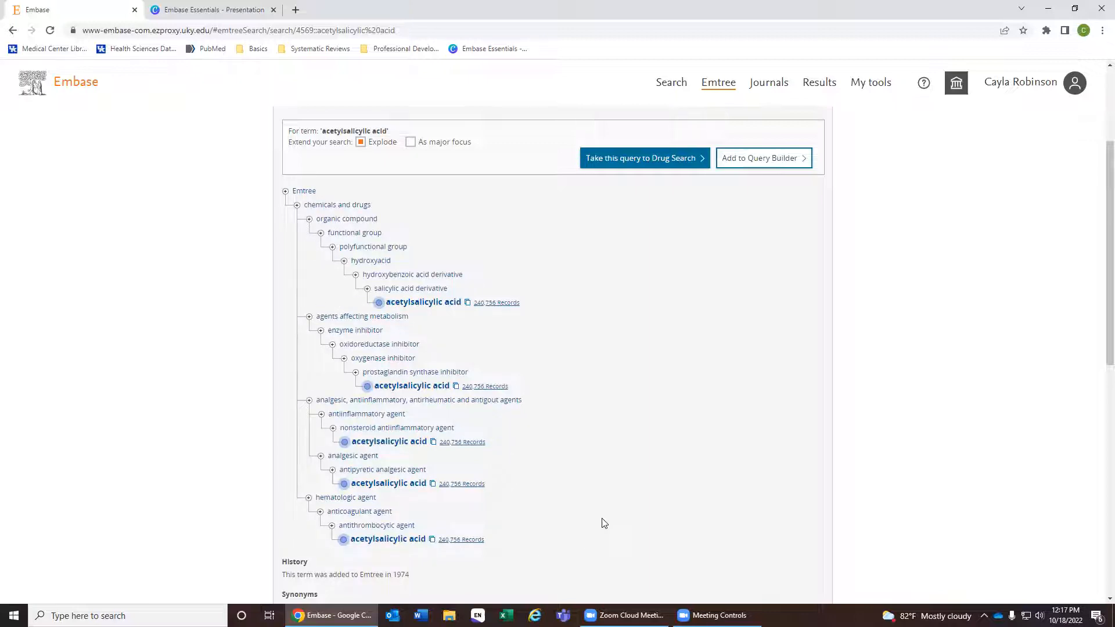
Read the history note and the list of synonyms in the acetylsalicylic acid term record
scroll(632, 475, "down", 4)
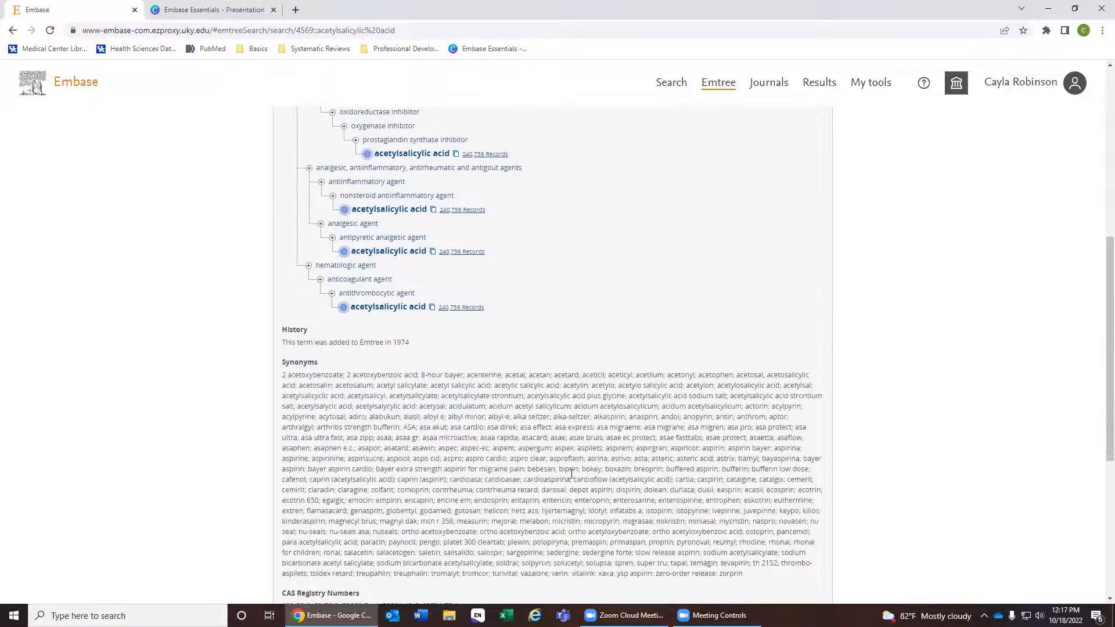
left_click_drag(411, 285, 282, 285)
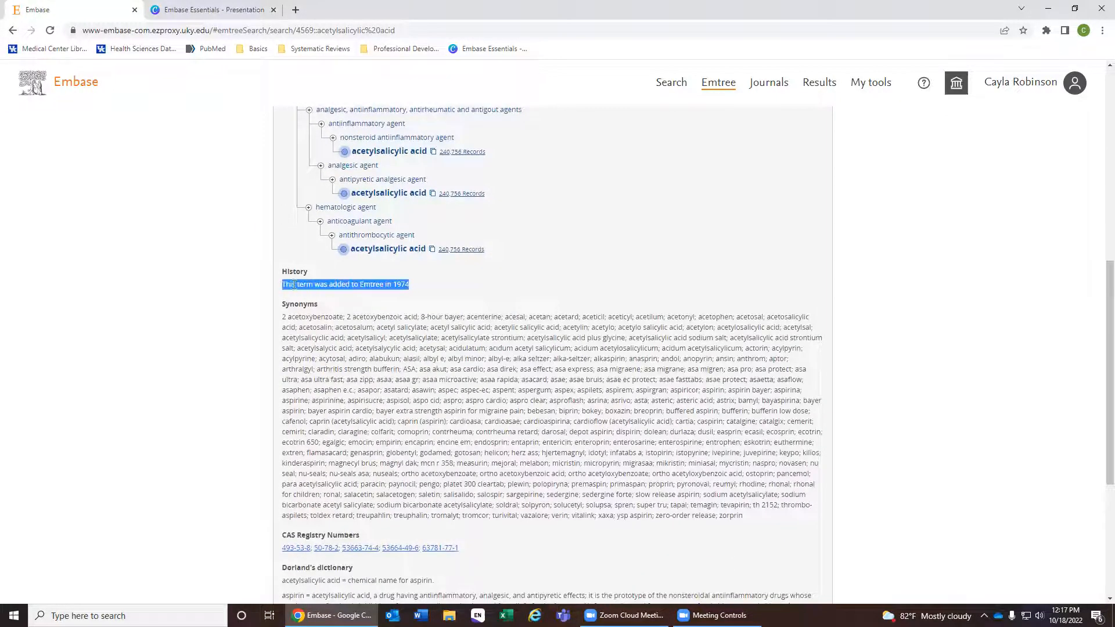
left_click(408, 286)
left_click_drag(409, 286, 397, 288)
left_click(477, 296)
left_click_drag(383, 378, 733, 538)
left_click(546, 482)
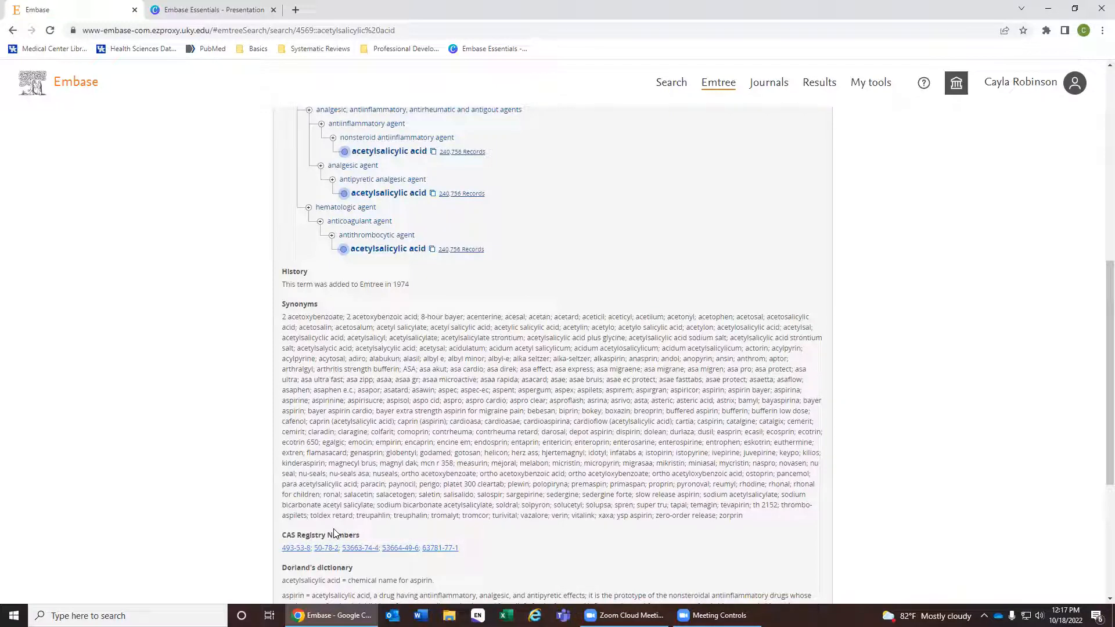
left_click_drag(283, 320, 344, 318)
left_click_drag(444, 317, 520, 316)
left_click(574, 317)
left_click_drag(670, 318, 699, 320)
left_click_drag(795, 503, 382, 371)
left_click(696, 413)
Read the Dorland's dictionary entries for acetylsalicylic acid and aspirin in the term record
scroll(635, 412, "down", 4)
left_click_drag(283, 364, 653, 398)
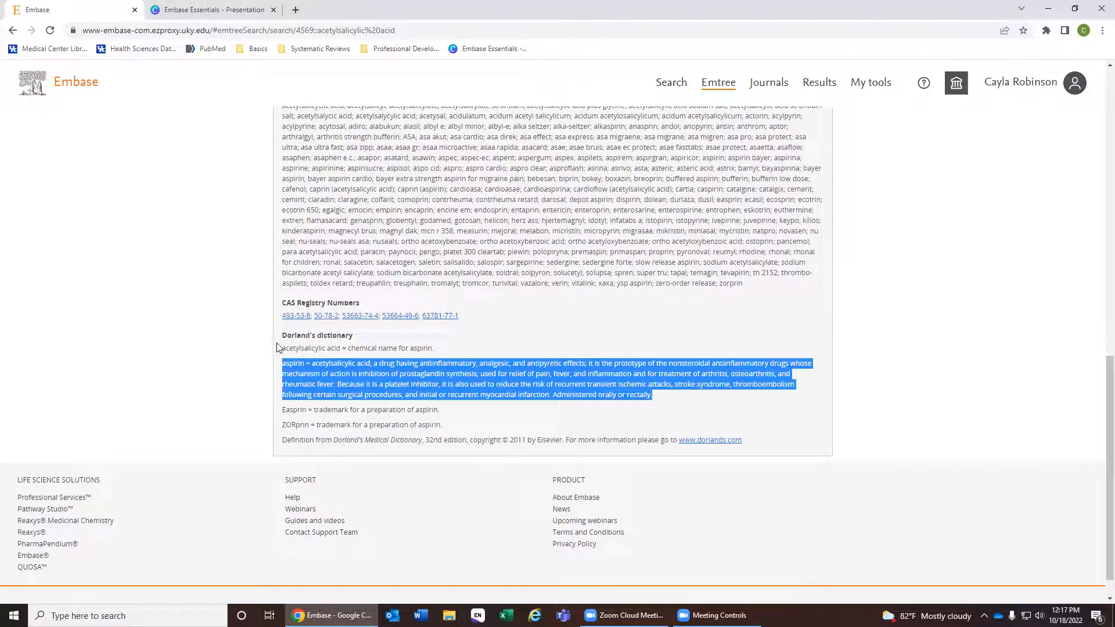
left_click(421, 410)
left_click_drag(283, 348, 440, 355)
left_click(435, 367)
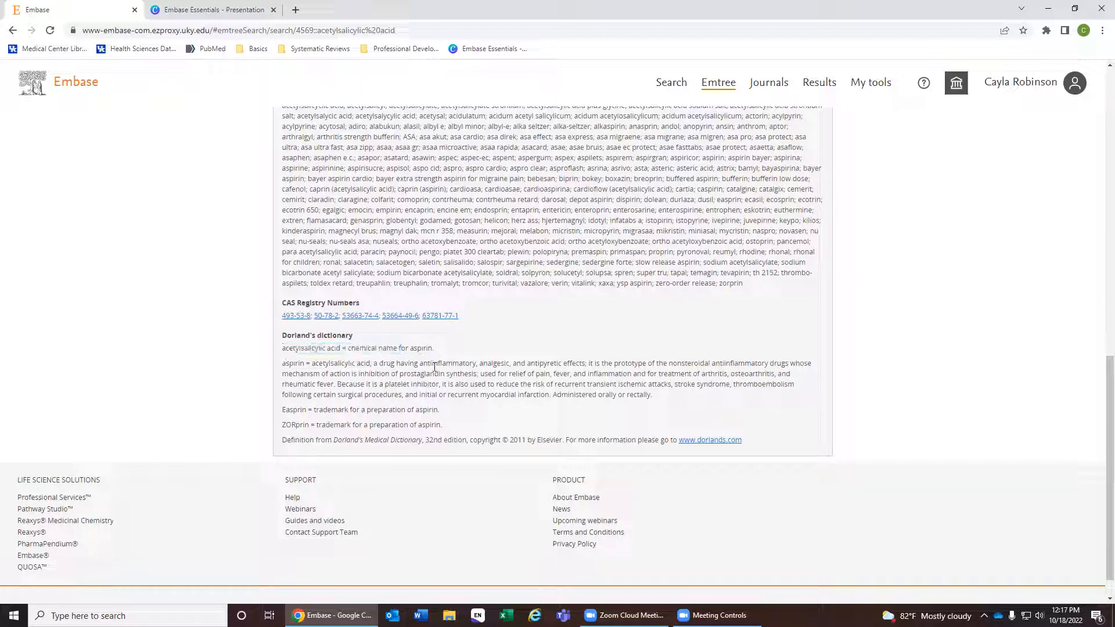
left_click_drag(283, 364, 473, 423)
left_click(465, 415)
Find acetylsalicylic acid among the Emtree terms, reopen its record and add the exploded term to the query builder
scroll(325, 467, "up", 10)
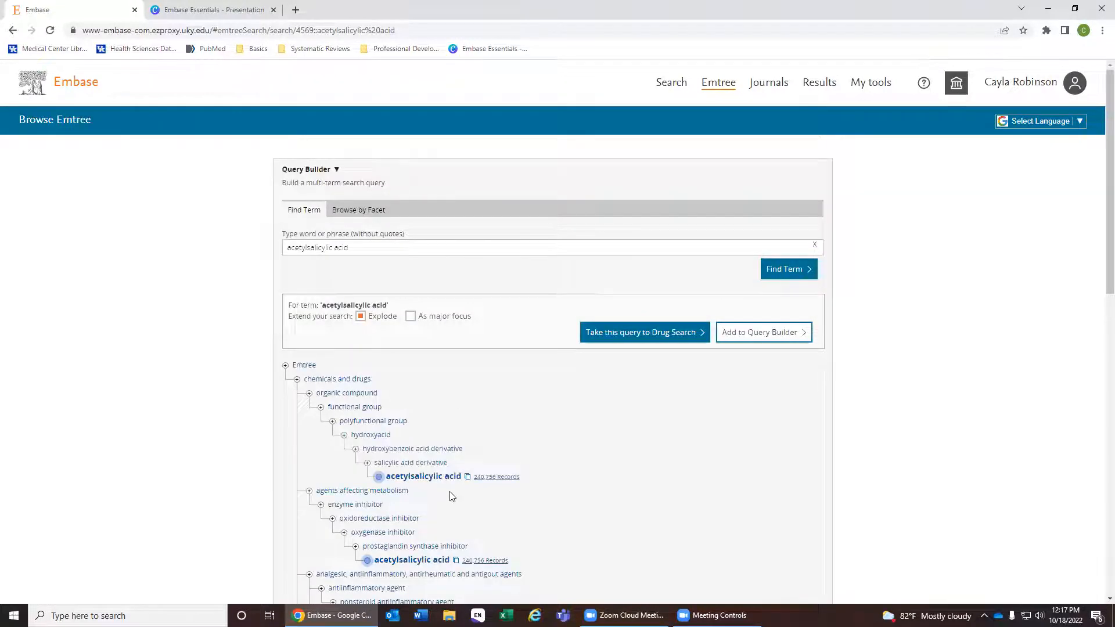
left_click(785, 271)
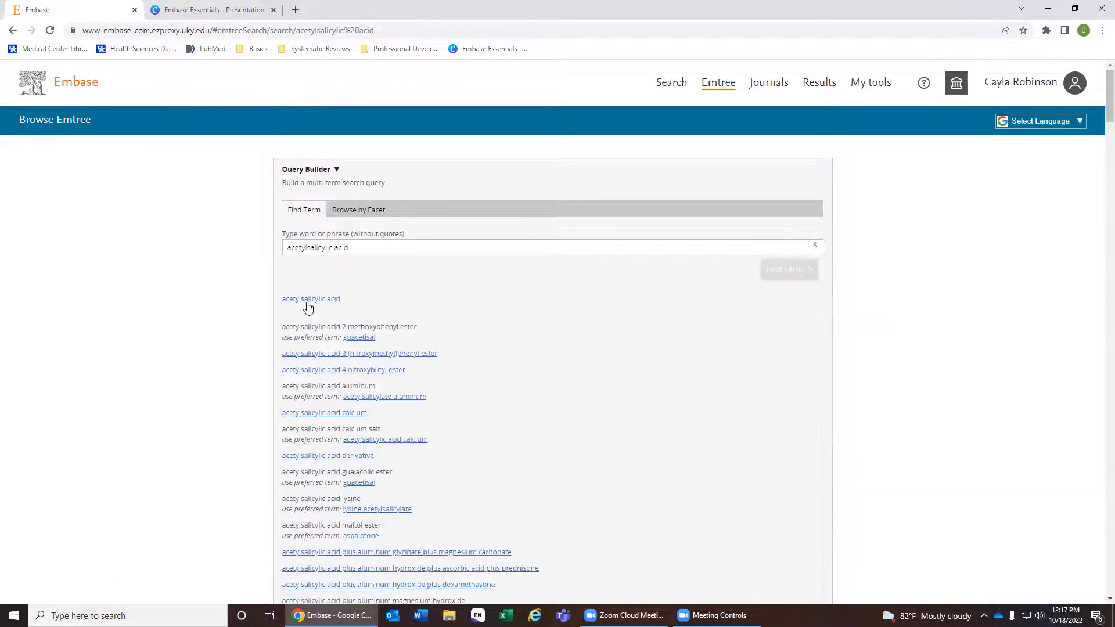
left_click(307, 300)
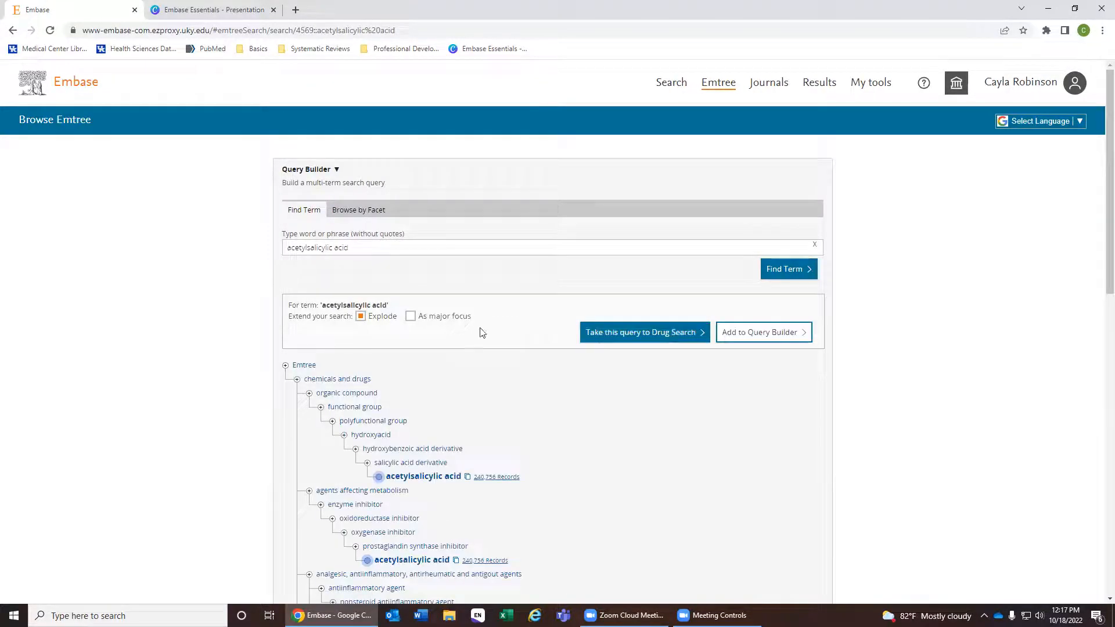
left_click(764, 331)
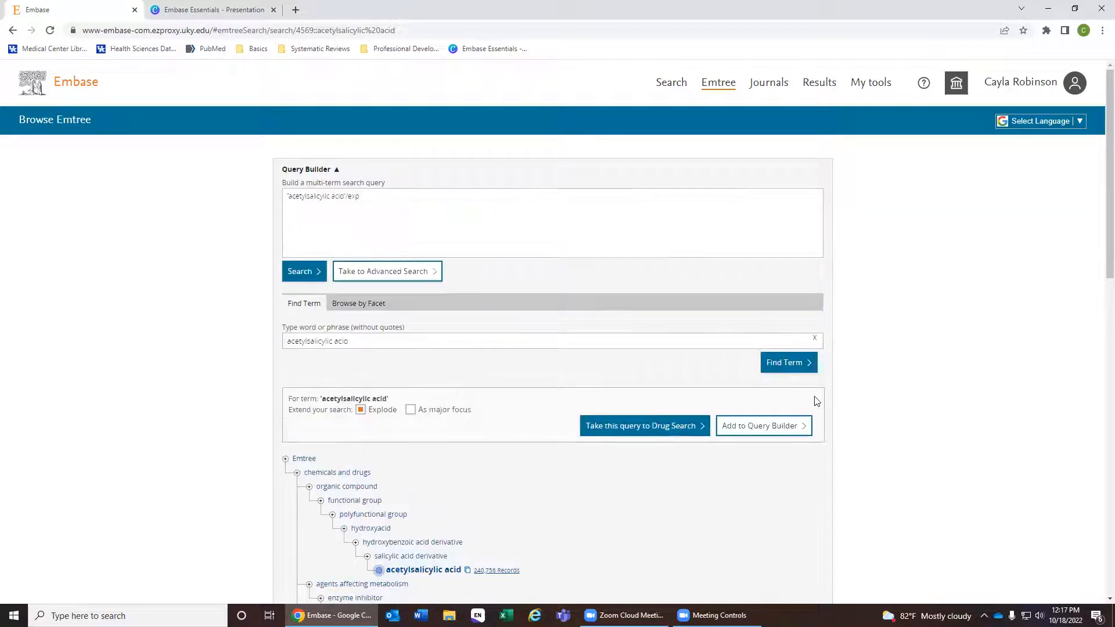
Insert an opening parenthesis before the acetylsalicylic acid term in the query builder
left_click_drag(505, 224, 223, 203)
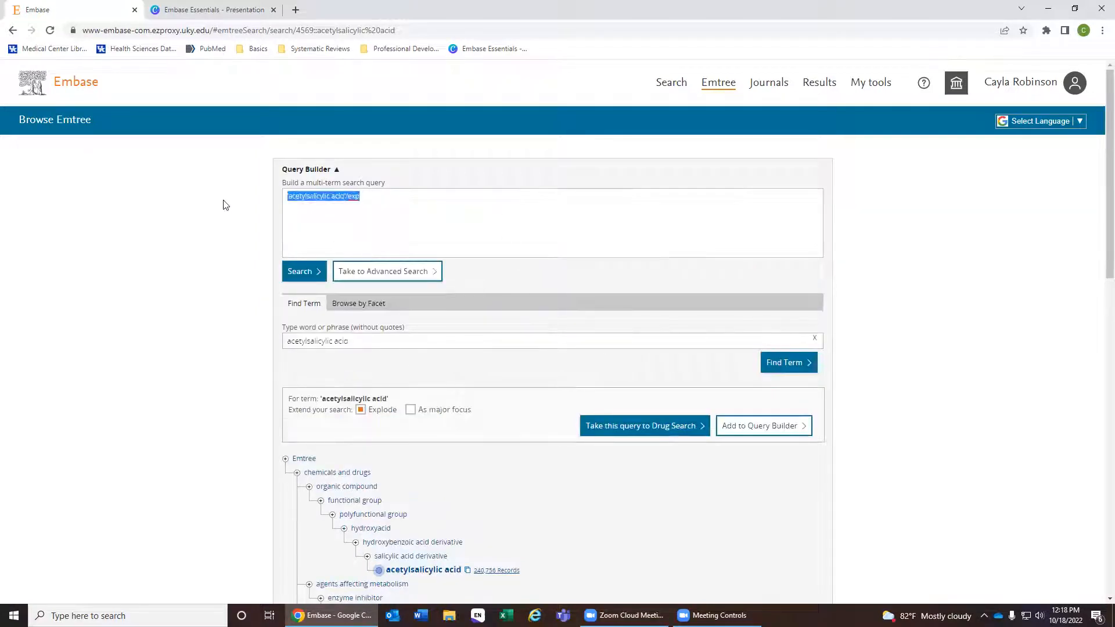
left_click(580, 220)
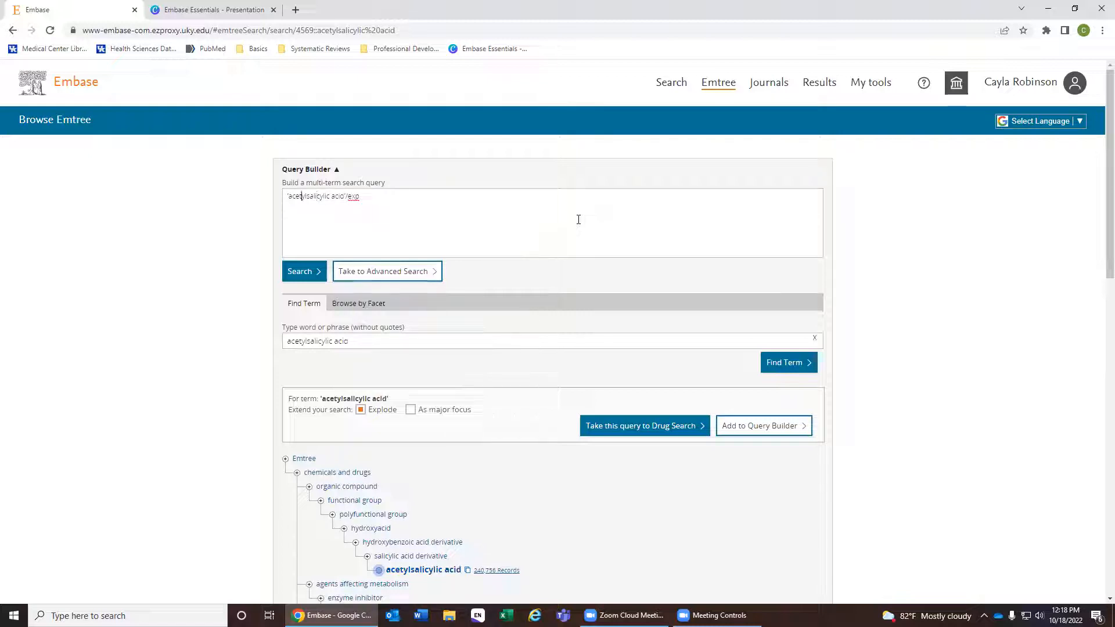
key("Left")
key("Left")
key("Left")
key("Left")
key("Left")
key("Left")
key("Left")
key("Left")
key("Left")
key("Left")
key("Left")
type("(")
key("Right")
key("Right")
Replace exp with de in the query and complete the group with OR aspirin:ti,ab and a closing parenthesis
scroll(580, 226, "down", 5)
scroll(567, 309, "up", 4)
scroll(567, 309, "up", 2)
double_click(356, 196)
type("de OR aspirin")
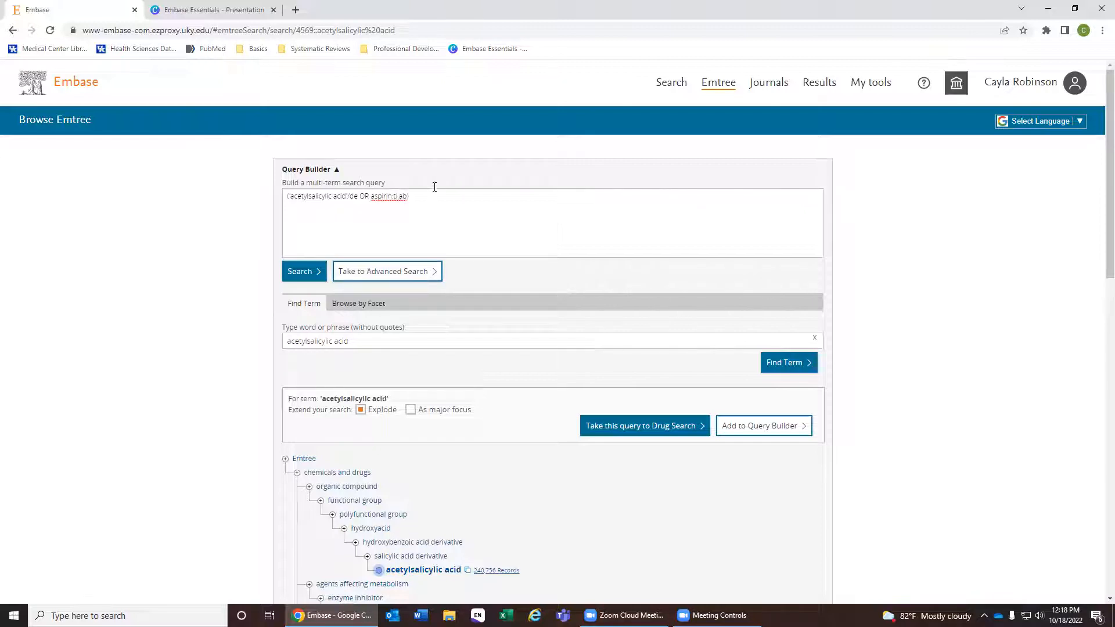
Append AND with an opening parenthesis to the query and open the Emtree record for heart disease
type("AND")
left_click_drag(366, 343, 156, 349)
type("heart disease")
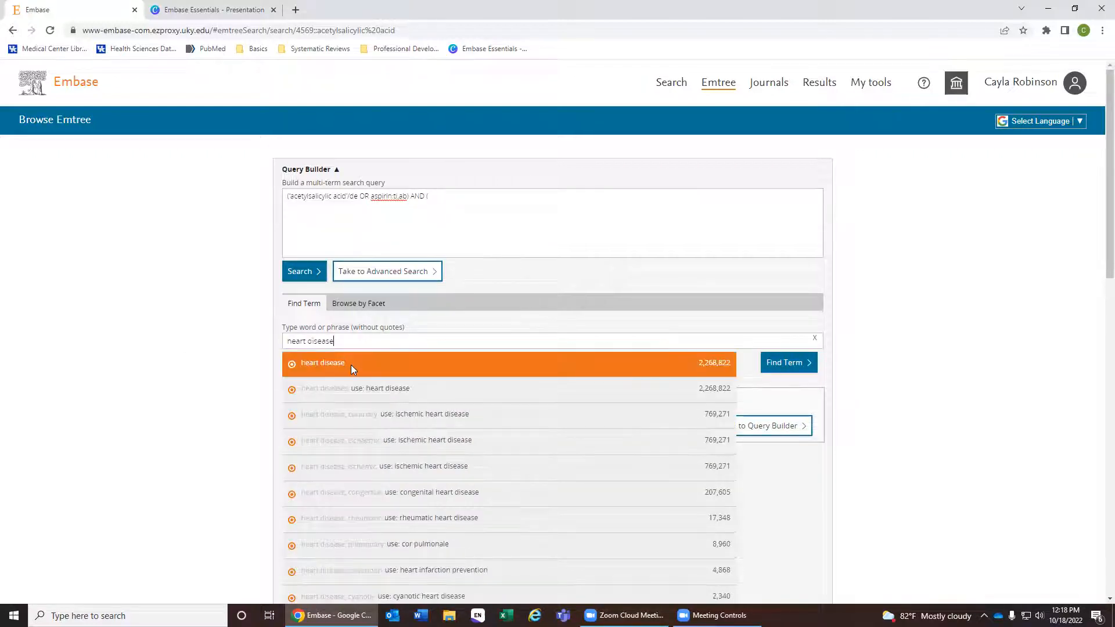
left_click(351, 365)
Review the narrower terms under heart disease and add 'heart disease'/de OR to the second group of the query
scroll(384, 372, "down", 4)
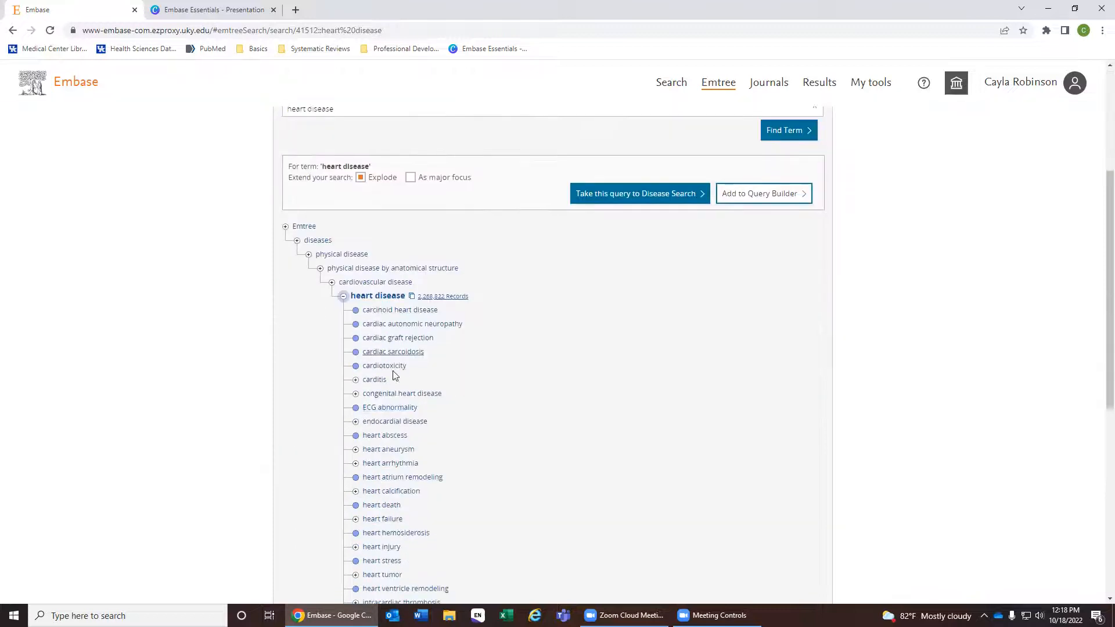
scroll(393, 375, "down", 3)
scroll(423, 449, "up", 1)
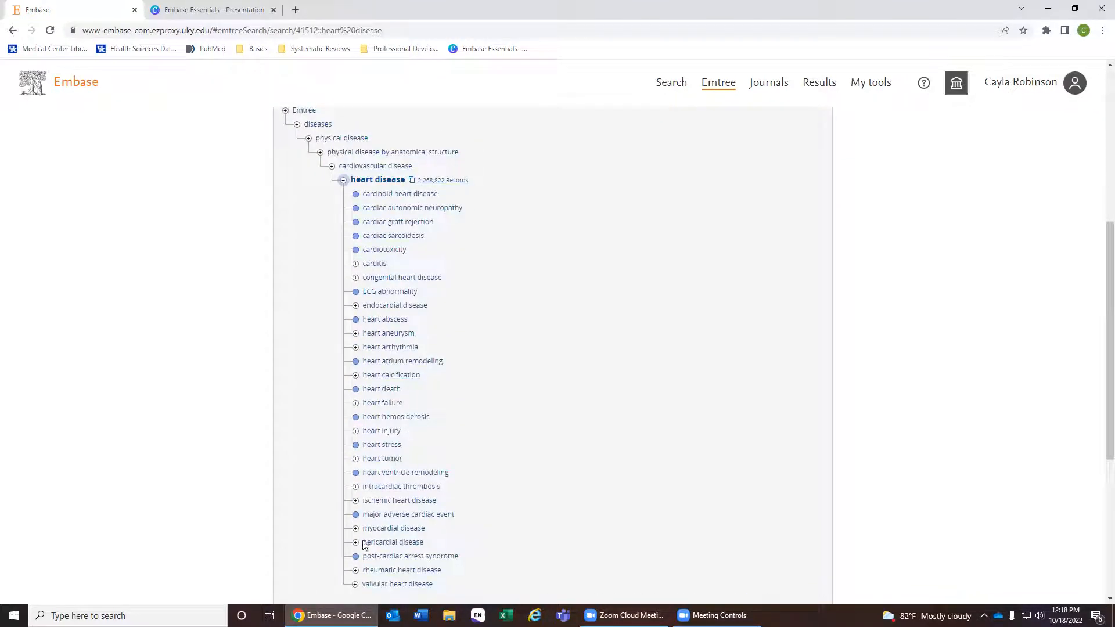
scroll(415, 573, "up", 1)
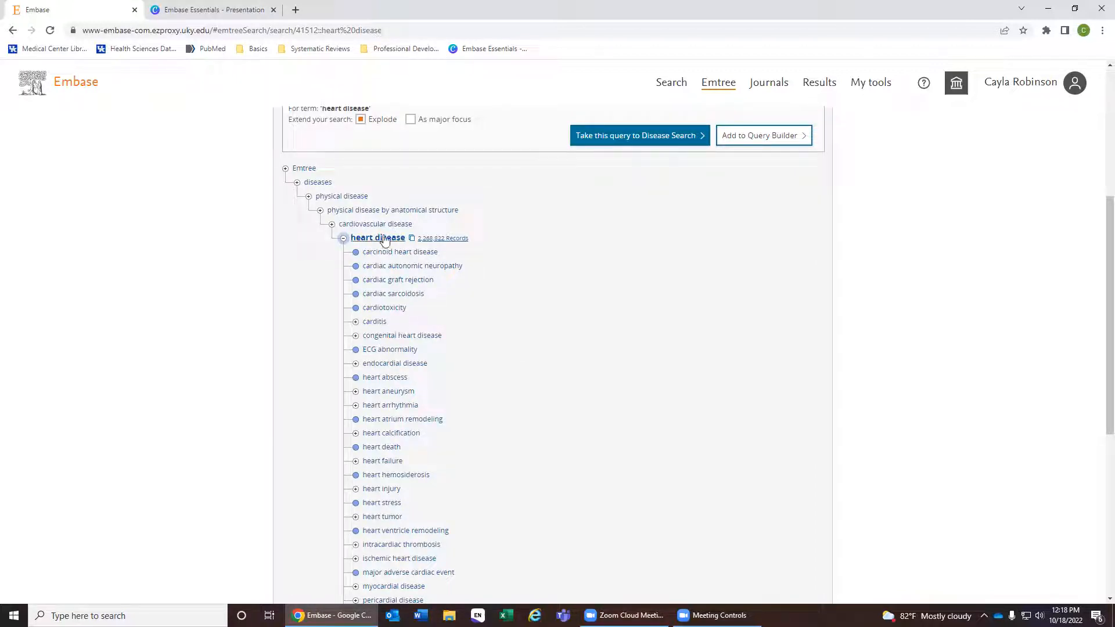
scroll(364, 360, "up", 1)
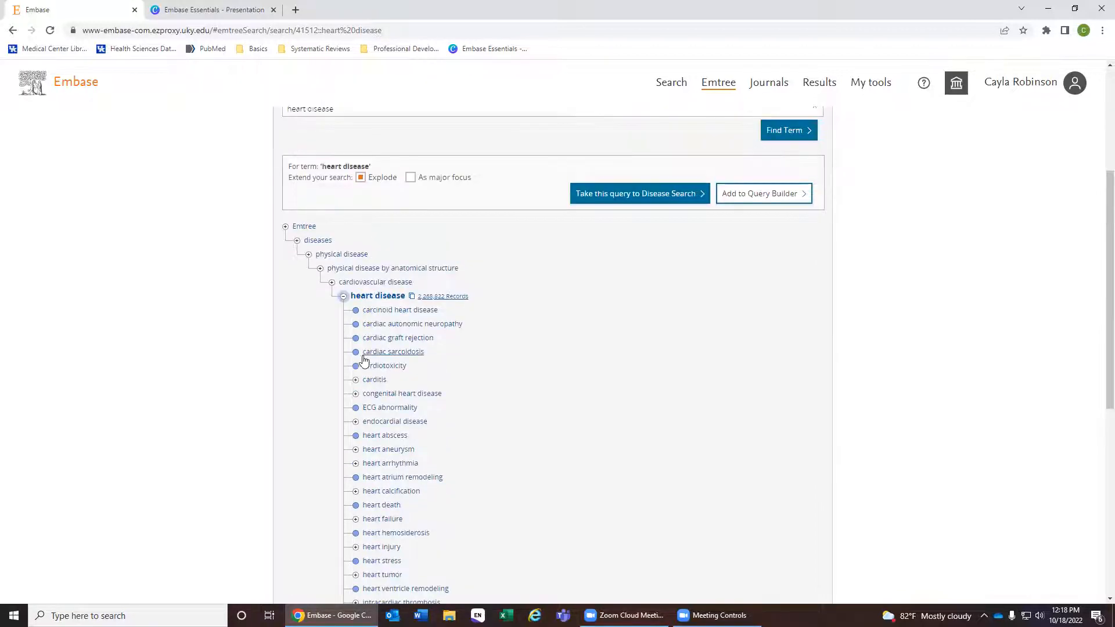
scroll(469, 348, "up", 3)
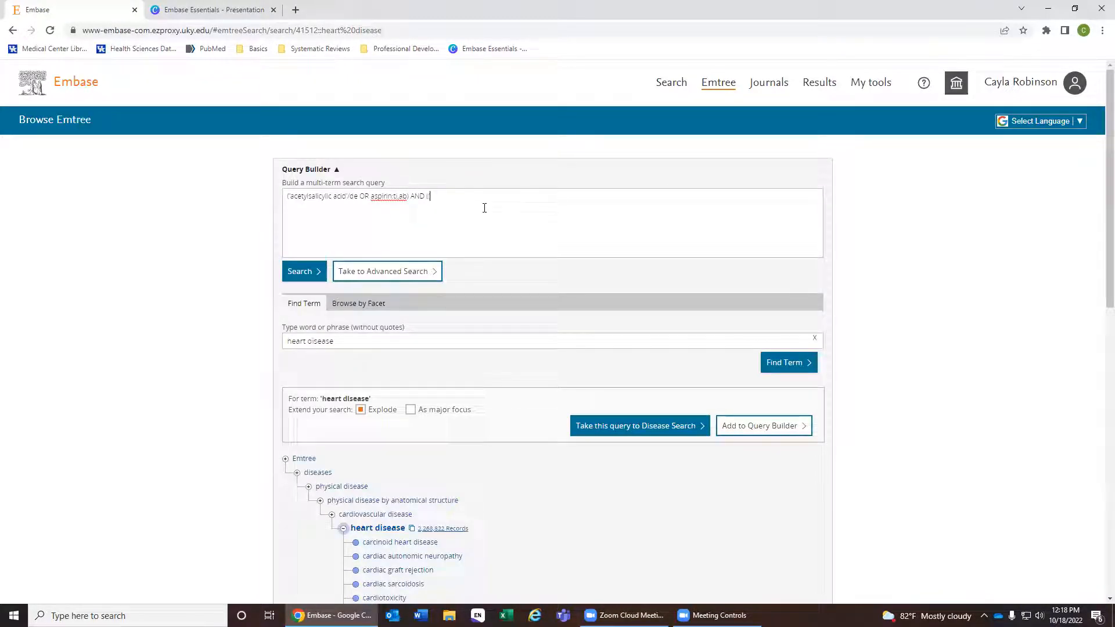
key("BackSpace")
key("BackSpace")
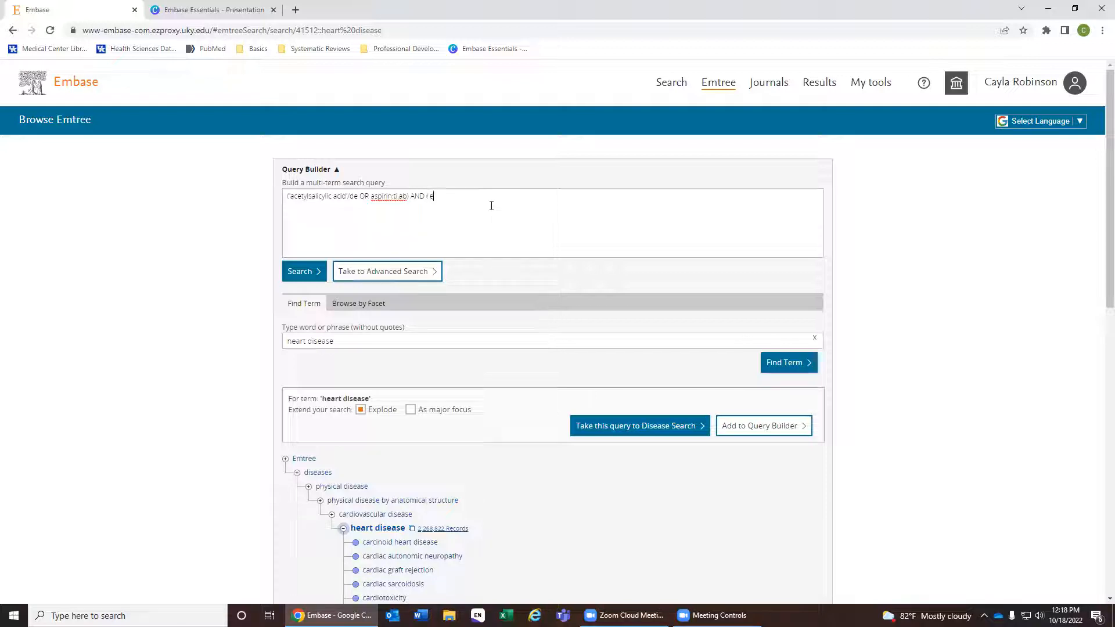
type("'hear")
type("/de OR")
Open the narrower term carditis and complete the second group with 'carditis'/exp OR 'heart disease':ti,ab and a closing parenthesis
scroll(288, 455, "down", 3)
left_click(369, 438)
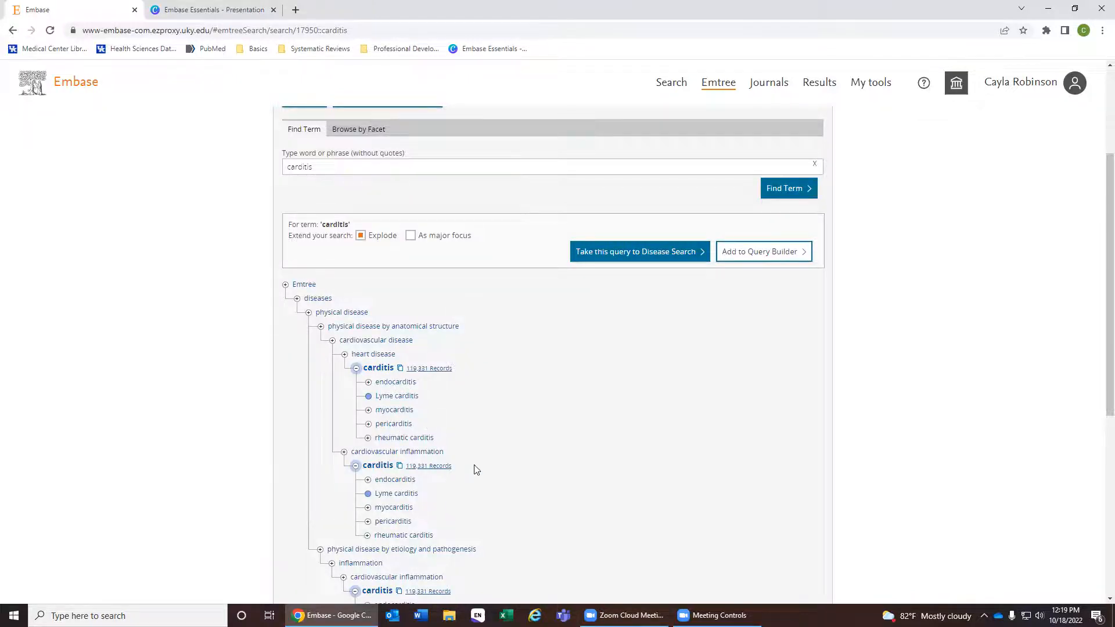
scroll(474, 469, "up", 3)
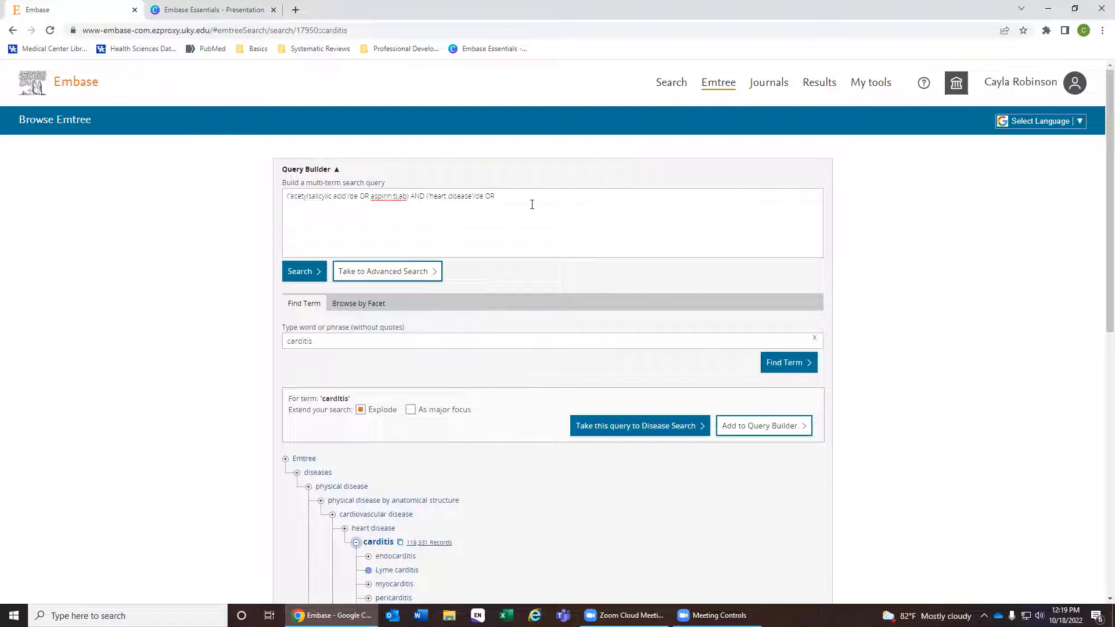
type("is'/exp OR 'heart disease':ti,ab")
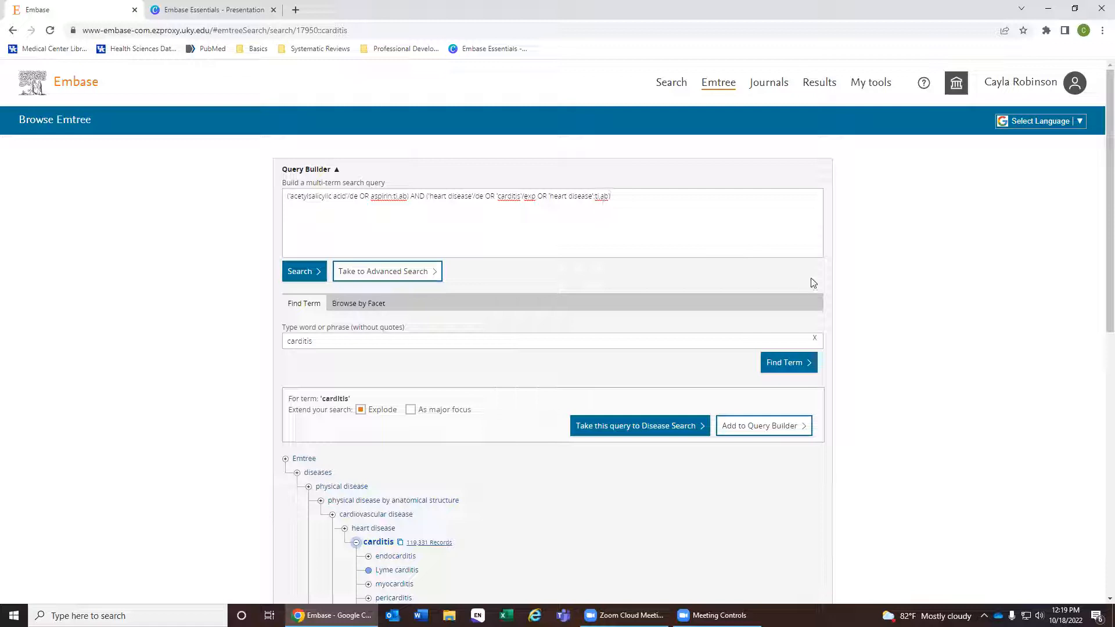
Enlarge the browser page zoom to 150%
left_click_drag(516, 197, 546, 249)
left_click(546, 248)
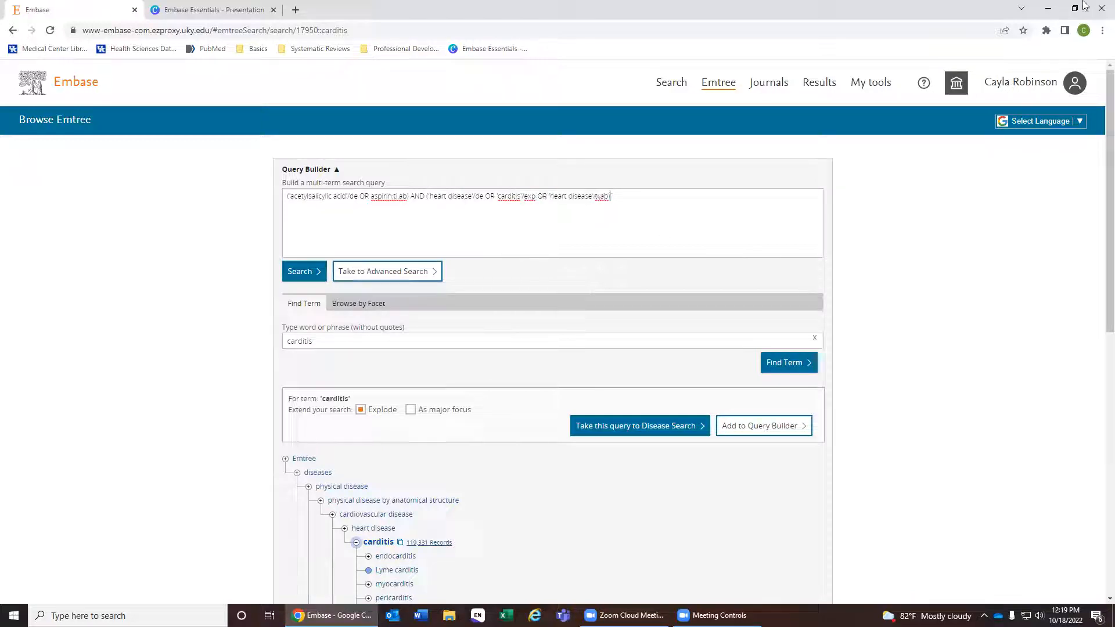
left_click(1099, 33)
left_click(1066, 138)
left_click(1067, 139)
left_click(1066, 139)
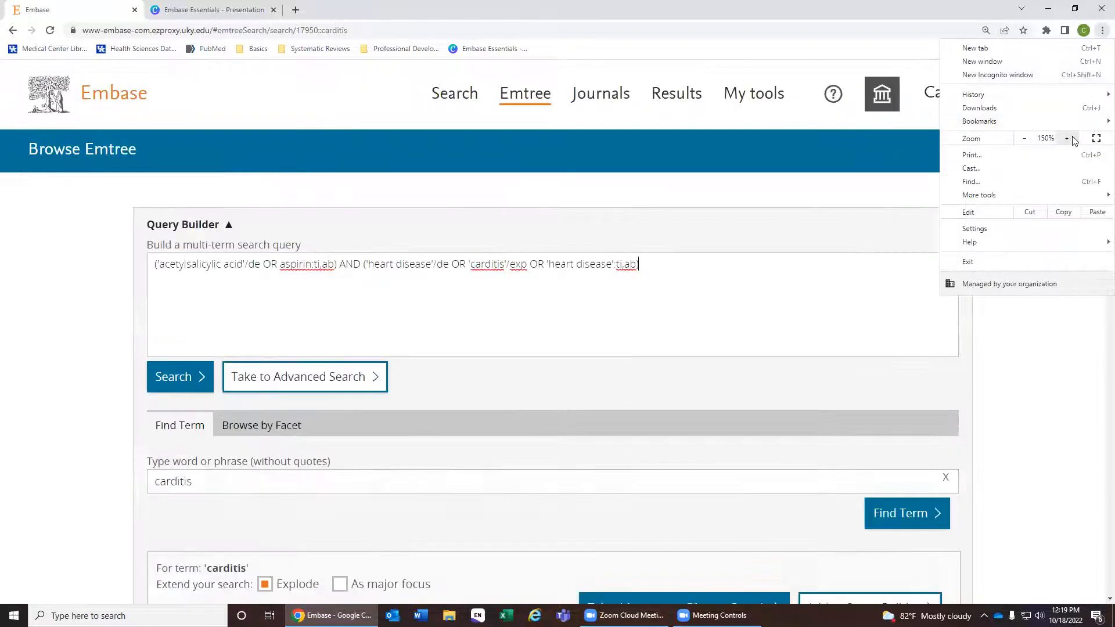
left_click(746, 389)
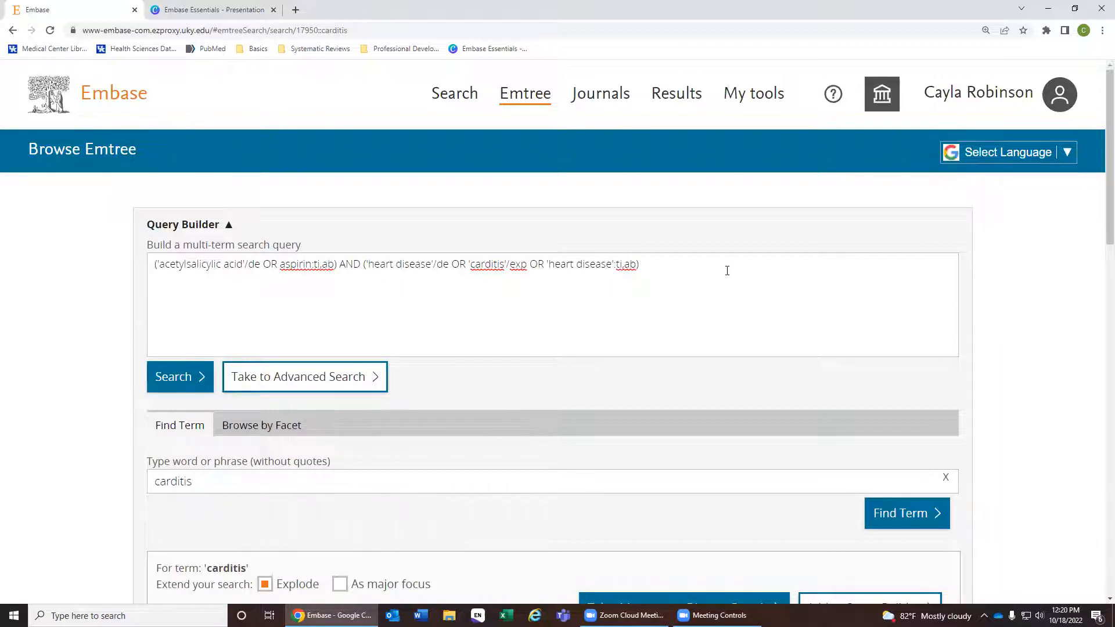
Copy the full query from the query builder into Advanced Search and run it
left_click_drag(711, 262, 3, 261)
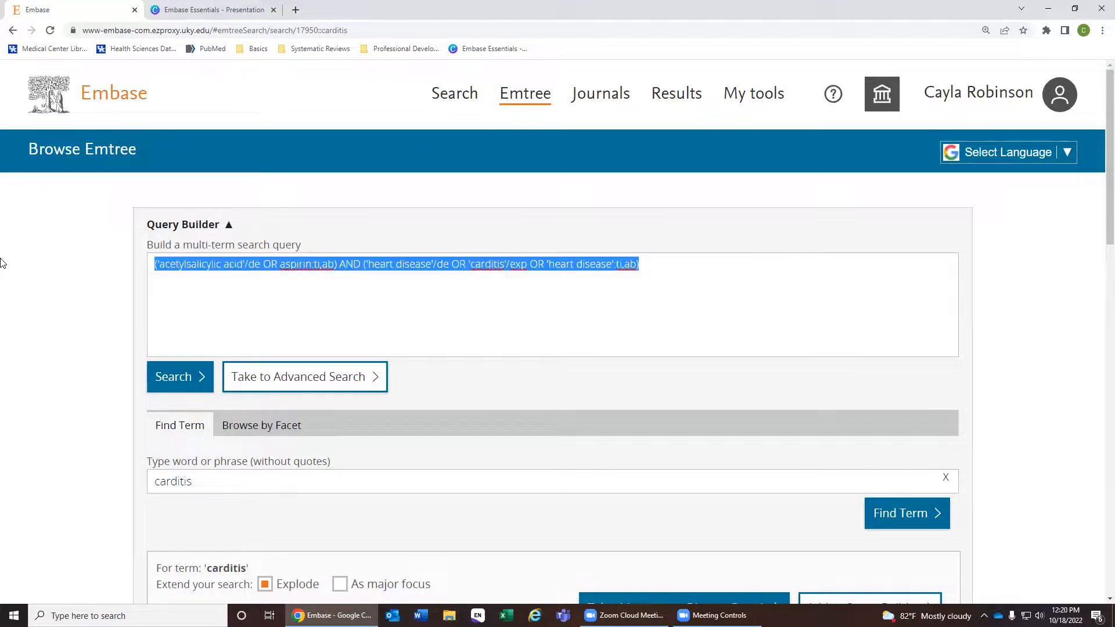
left_click(444, 97)
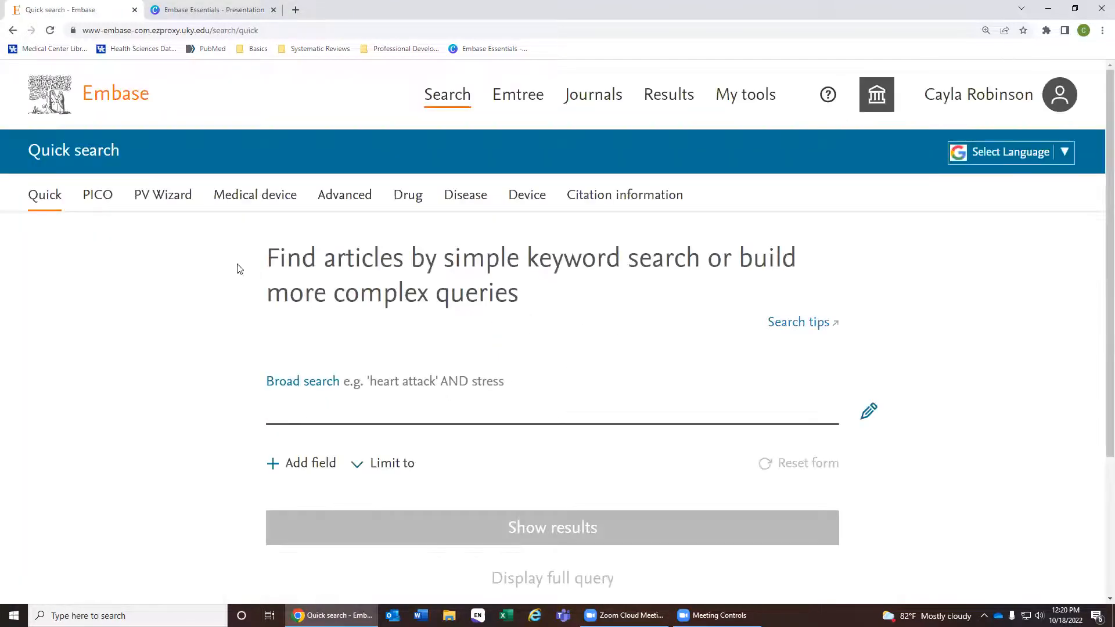
left_click(344, 196)
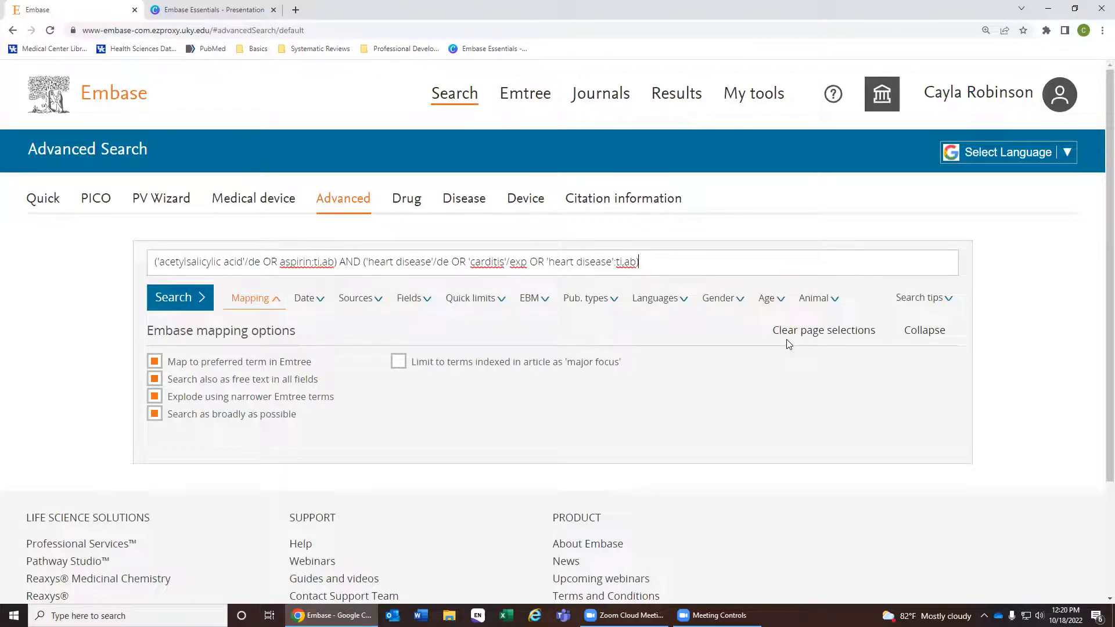
key("Return")
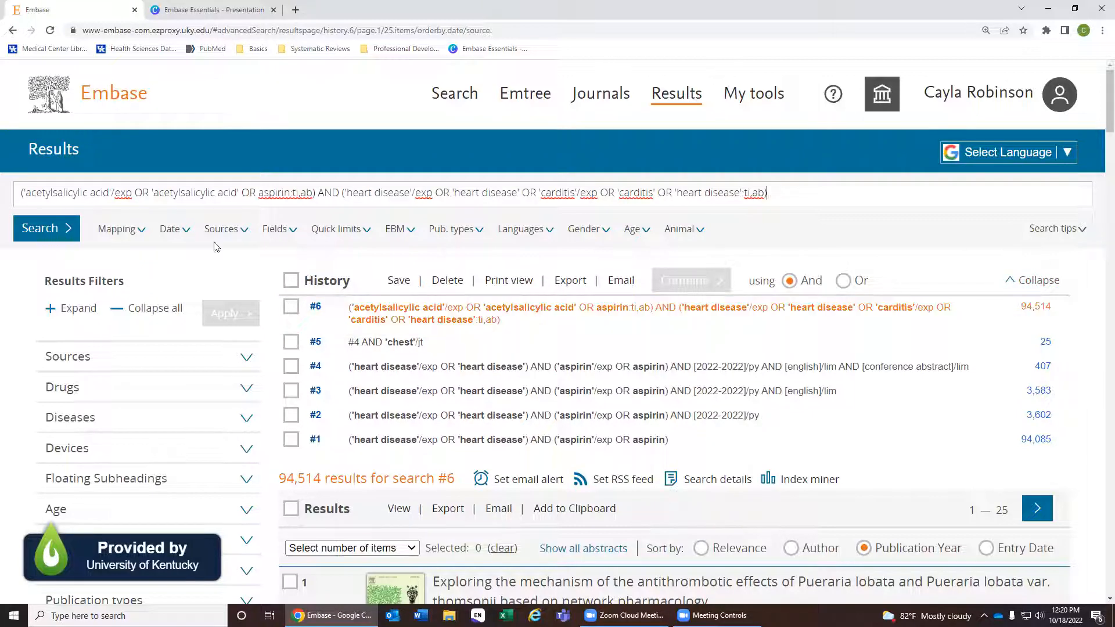
Remove the unqualified 'acetylsalicylic acid', 'heart disease' and 'carditis' terms from the query and rerun the search
left_click_drag(240, 194, 138, 195)
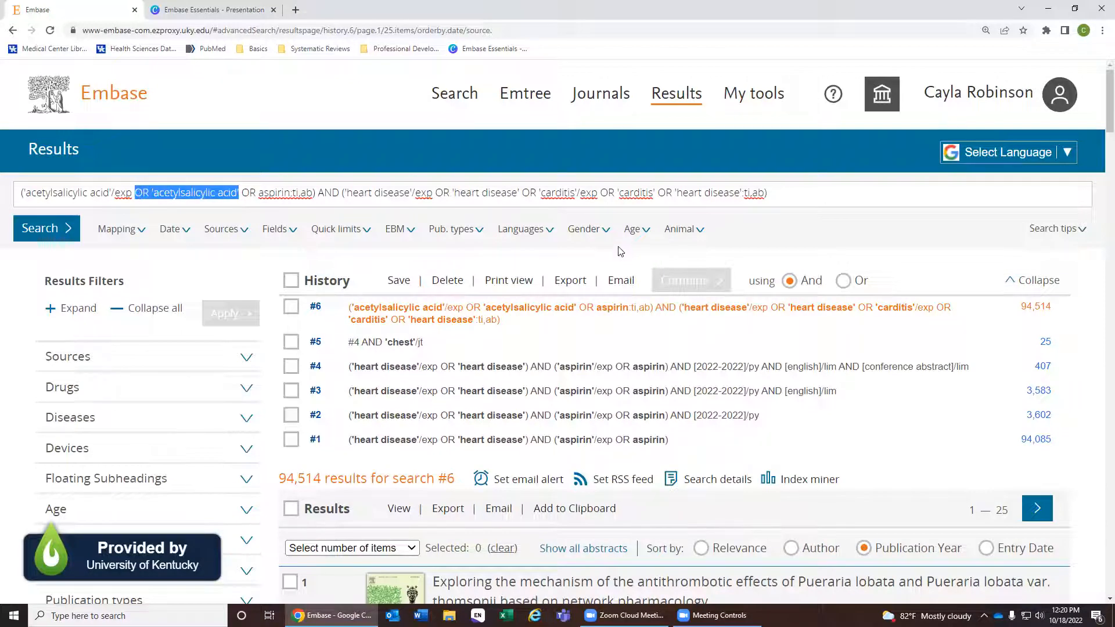
key("BackSpace")
left_click_drag(414, 192, 329, 192)
key("BackSpace")
left_click_drag(464, 192, 407, 192)
key("BackSpace")
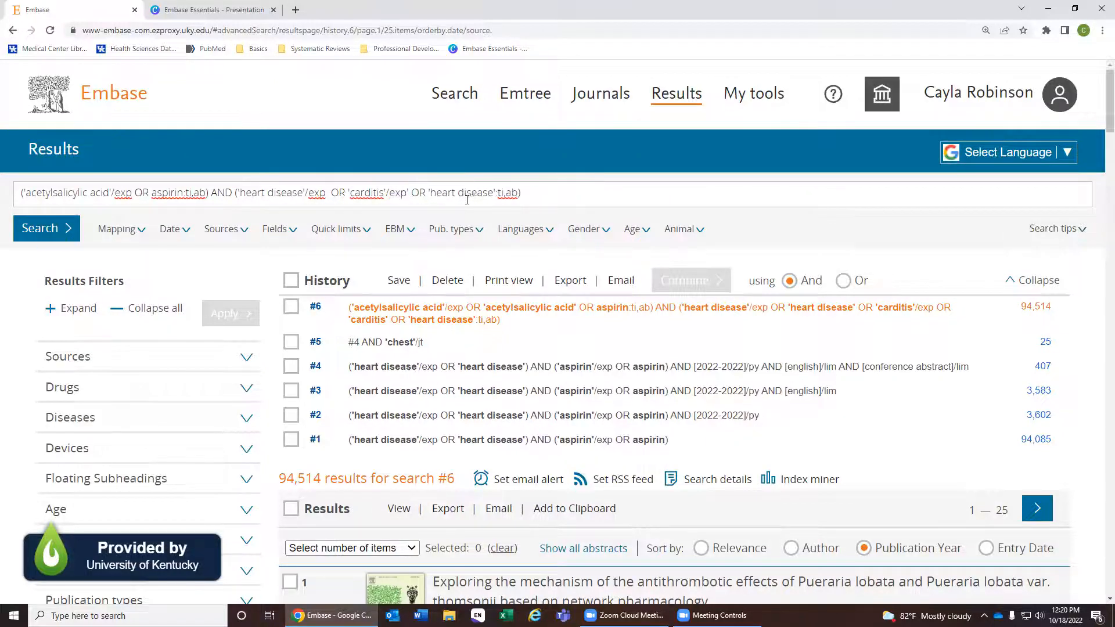
key("Delete")
left_click(329, 192)
key("BackSpace")
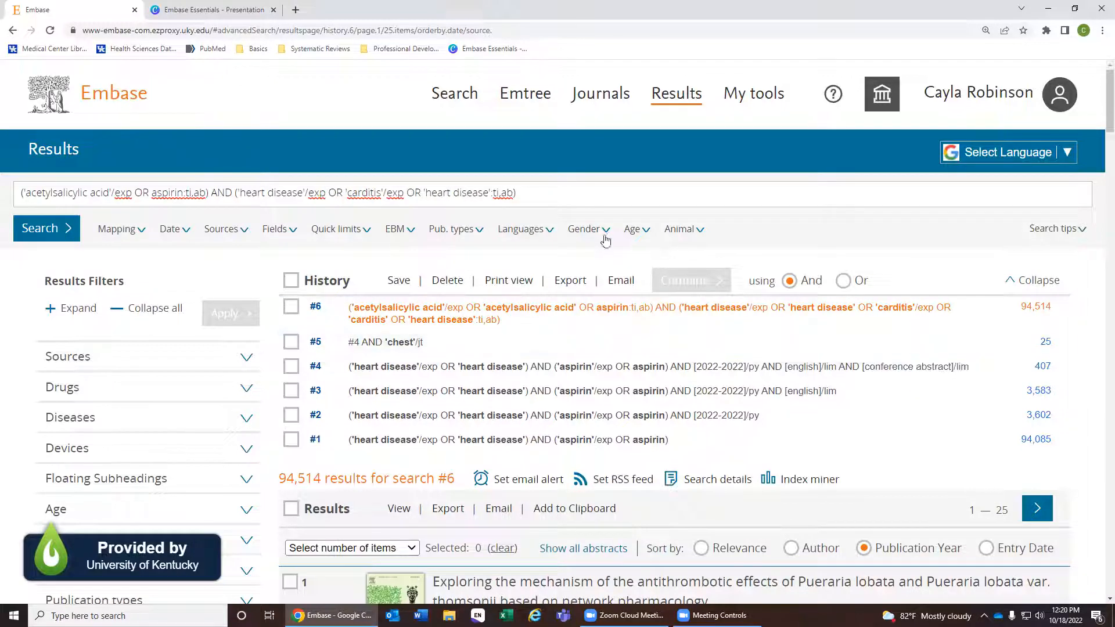
left_click(38, 229)
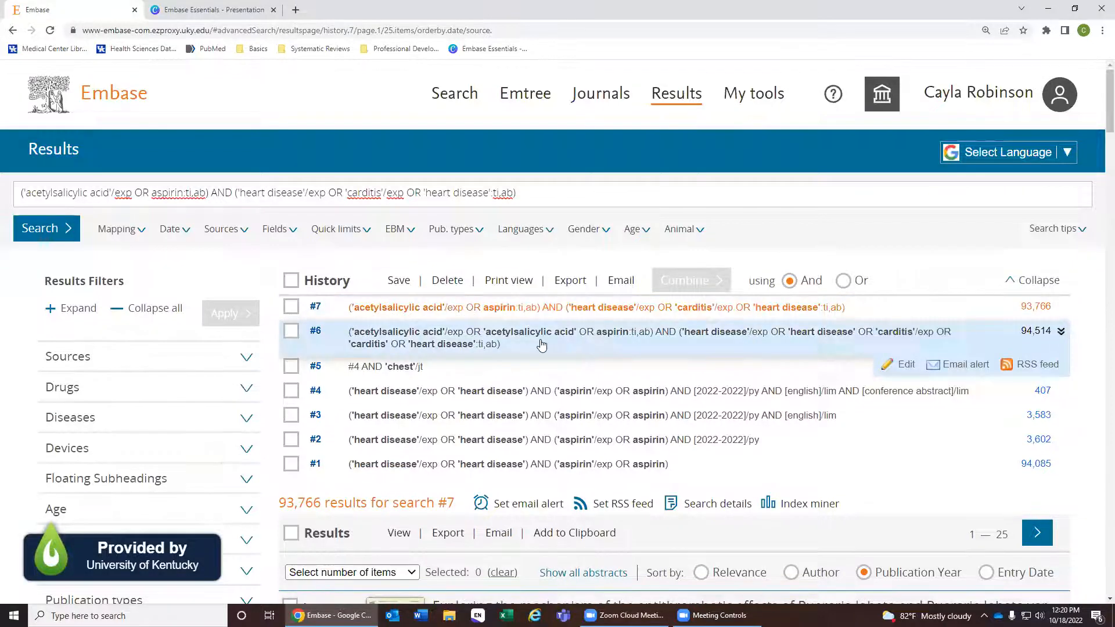
Look over the results of the rerun search and highlight its complete query string
scroll(541, 345, "down", 5)
scroll(546, 342, "up", 5)
left_click_drag(516, 192, 5, 191)
left_click(545, 195)
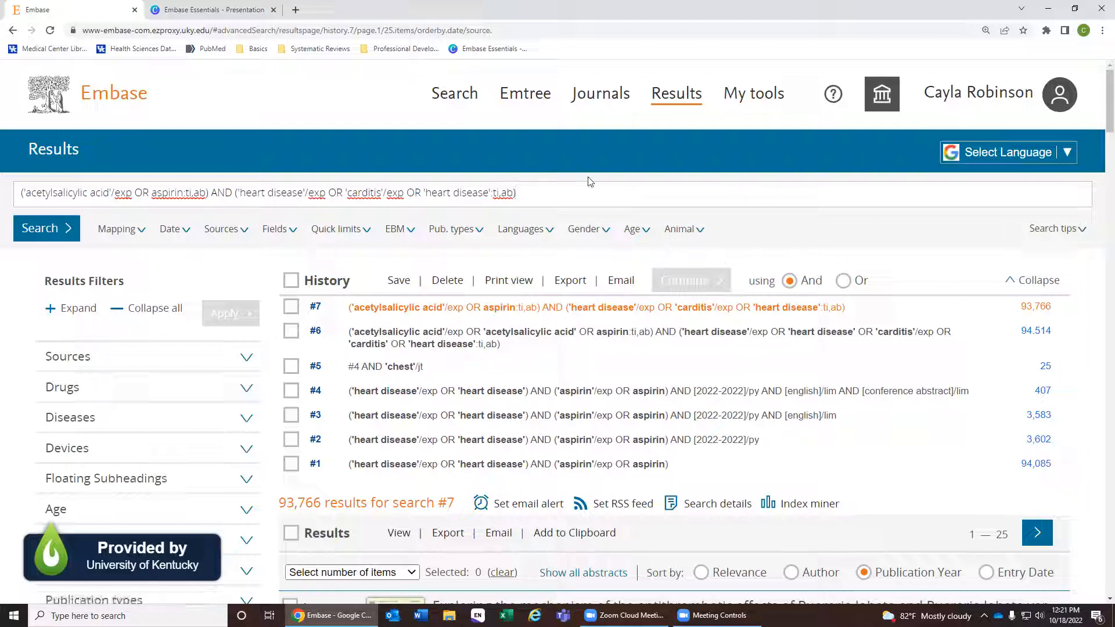
left_click_drag(514, 192, 18, 172)
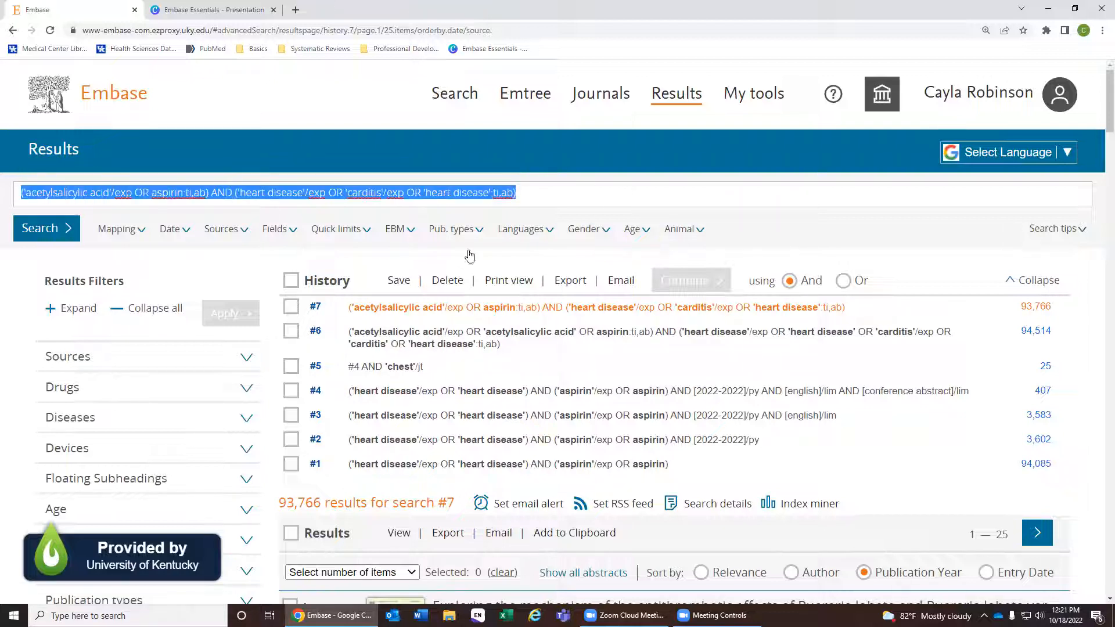
left_click(589, 190)
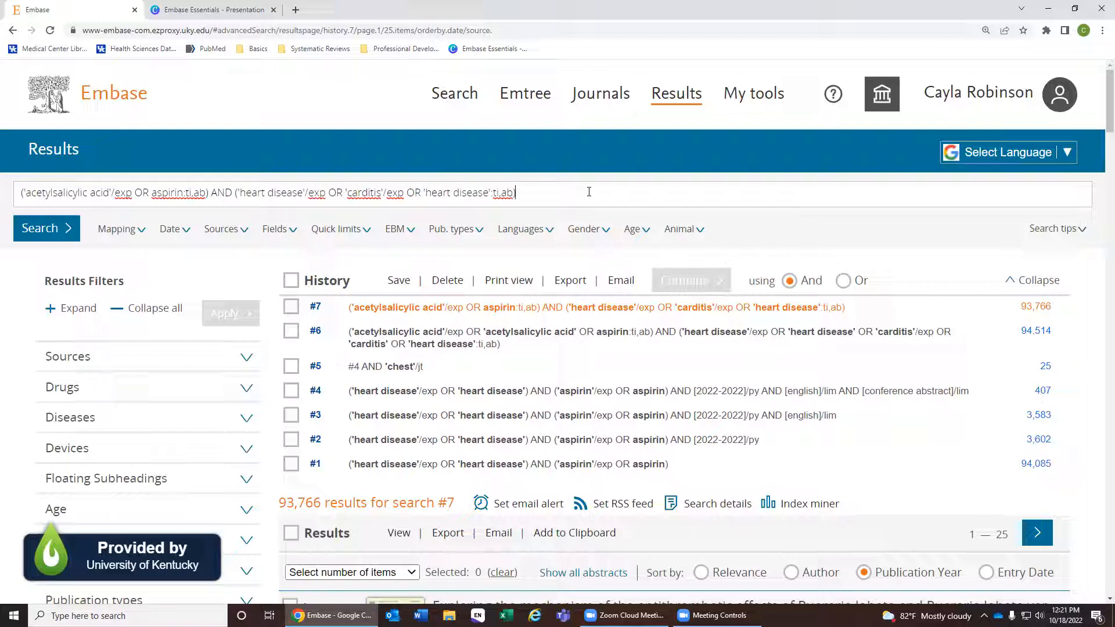
left_click_drag(562, 191, 30, 192)
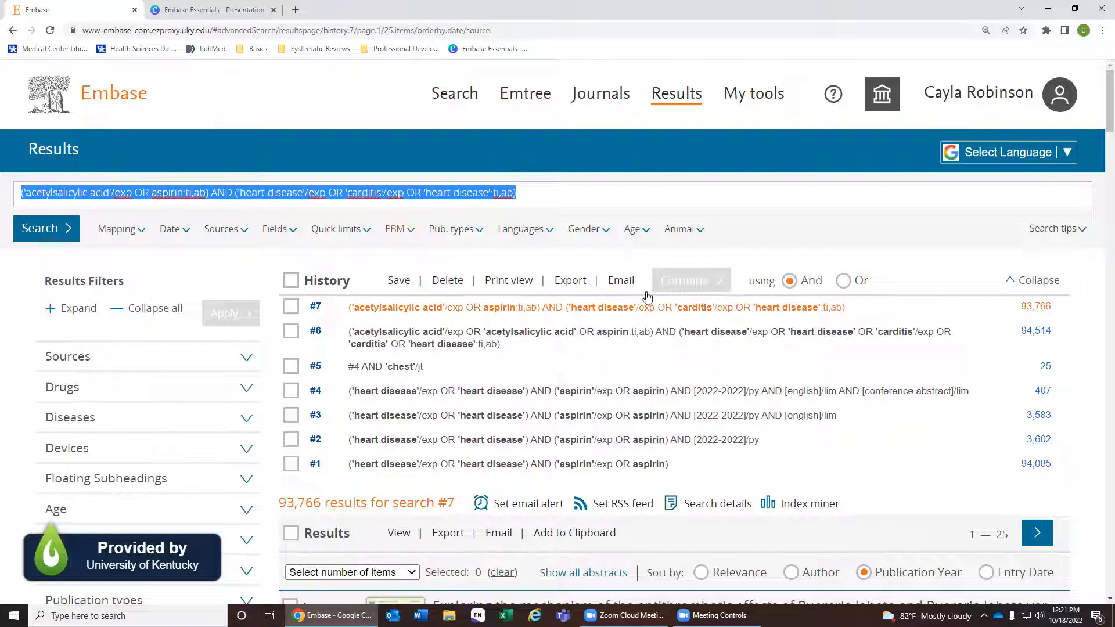
Return to the Embase home page and reduce the browser zoom to 110%
left_click(88, 90)
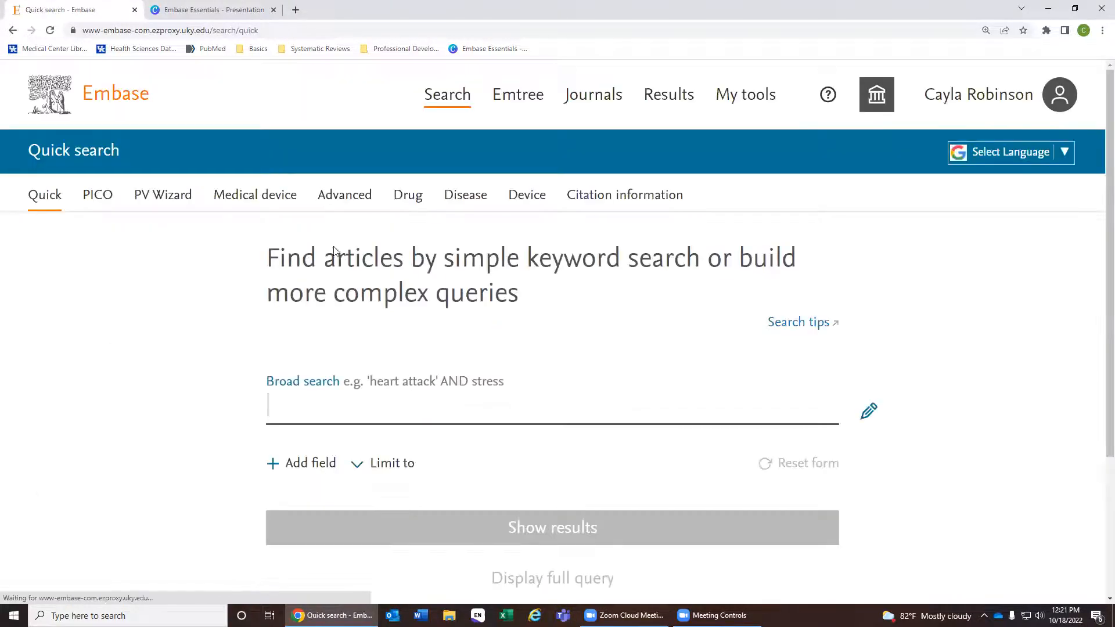
left_click(1101, 30)
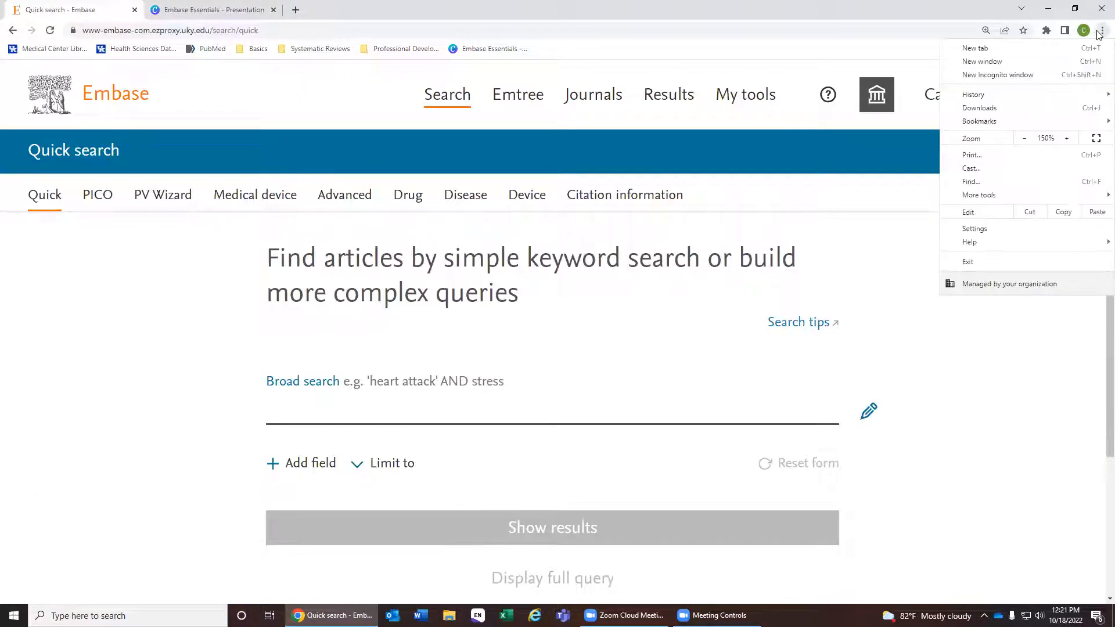
left_click(1023, 138)
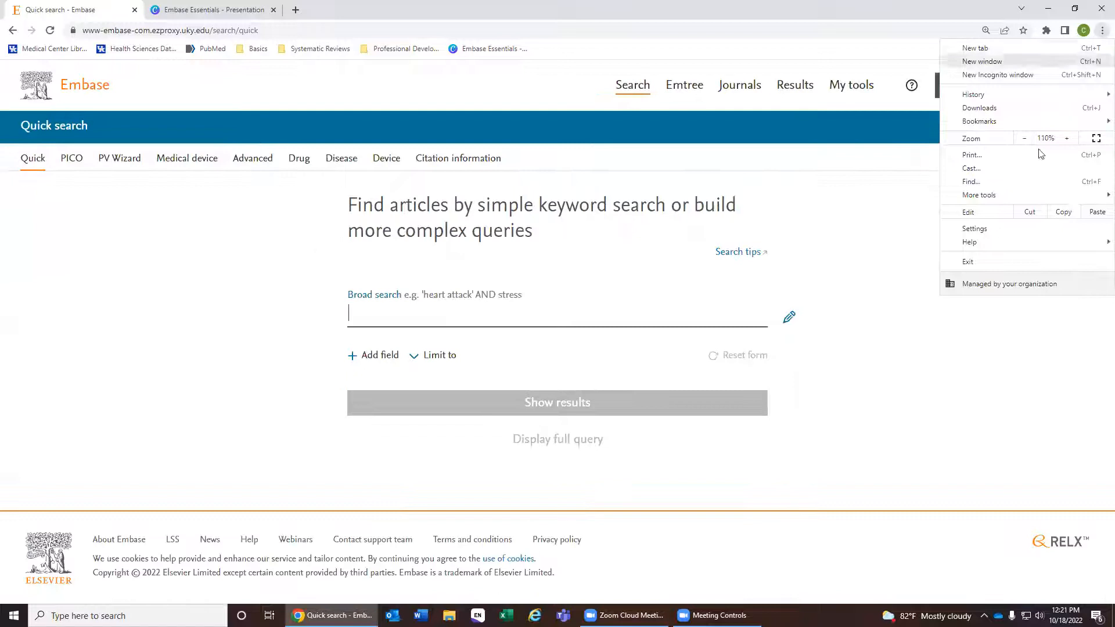
left_click(897, 445)
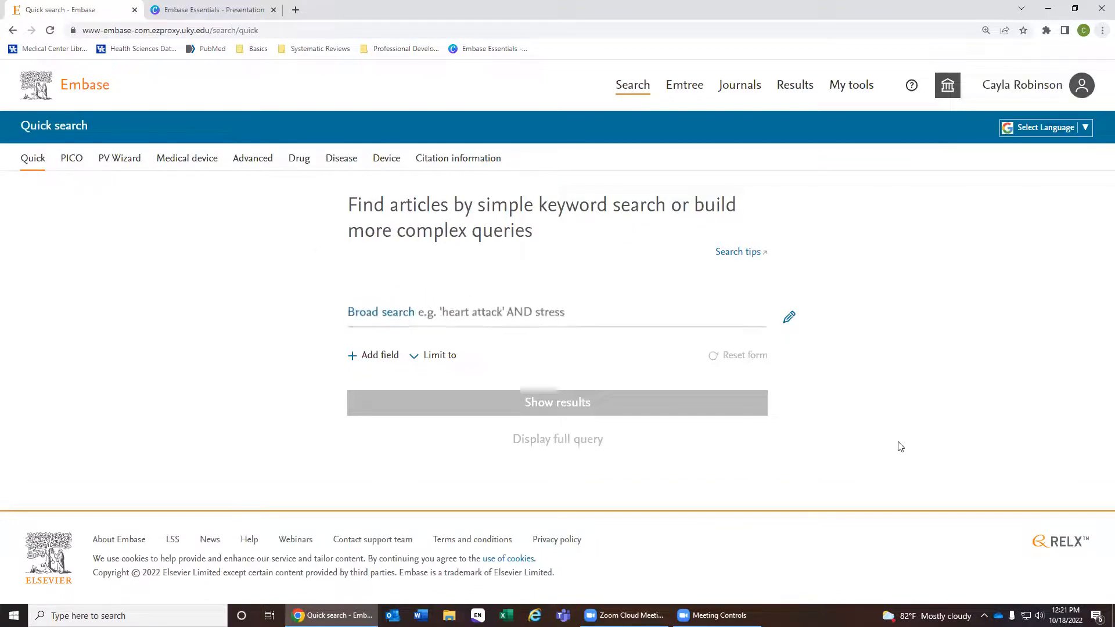
Open the PICO search form and look over its heading, element fields and Emtree terms
left_click(72, 162)
scroll(209, 306, "down", 3)
scroll(209, 306, "up", 3)
left_click_drag(33, 210, 440, 226)
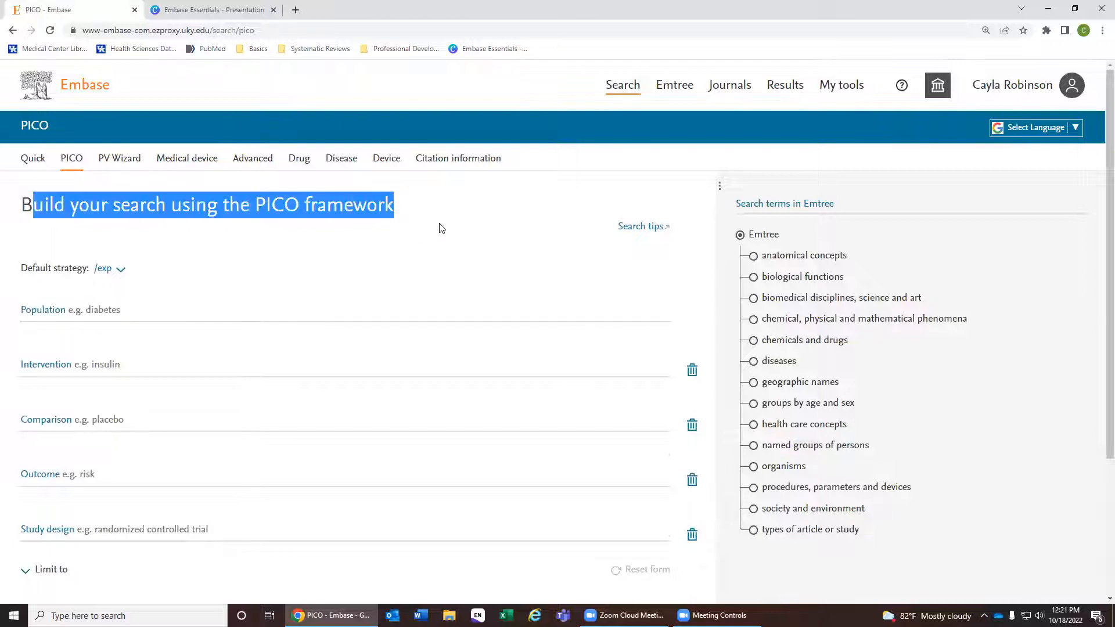
left_click(401, 206)
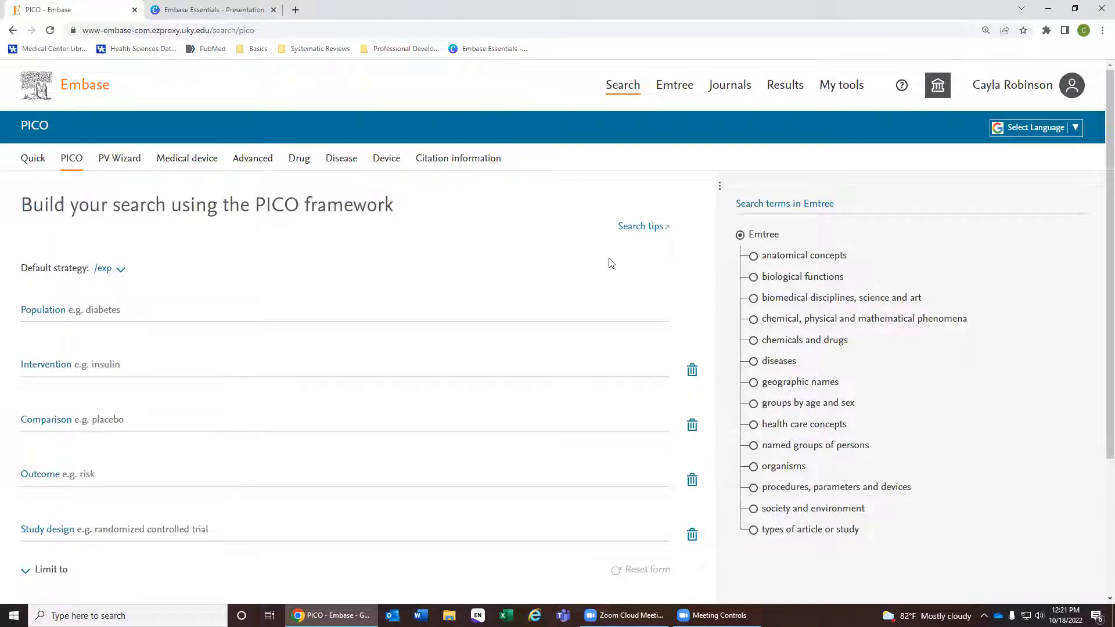
Open the PICO form's search tips in a new browser tab and accept all cookies on that page
right_click(640, 230)
left_click(676, 252)
key("ctrl+Tab")
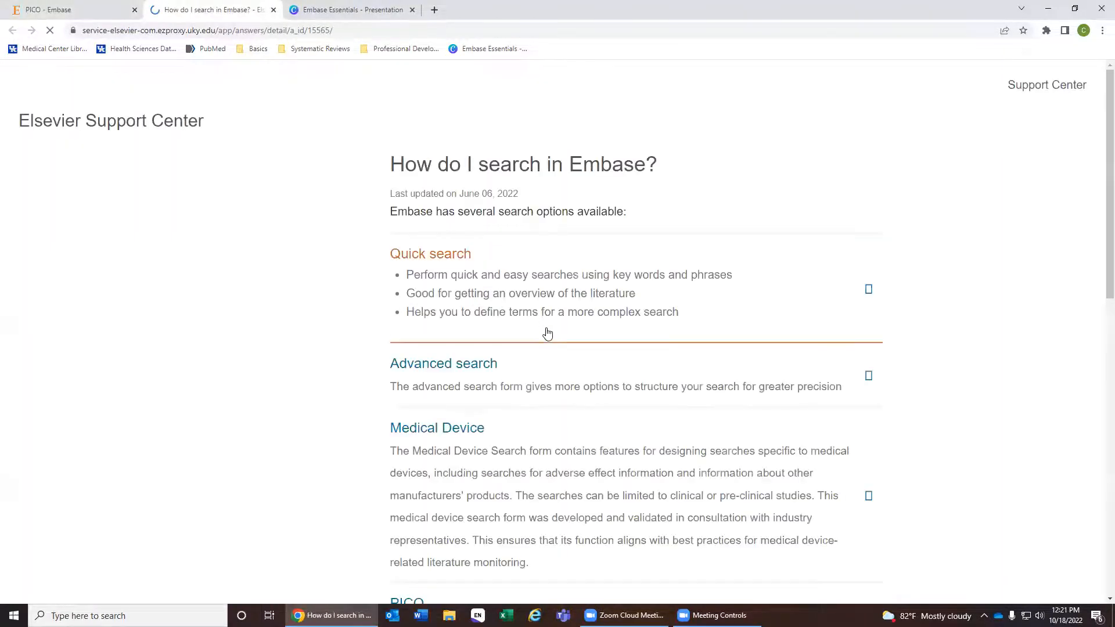
scroll(720, 358, "down", 5)
scroll(751, 371, "up", 3)
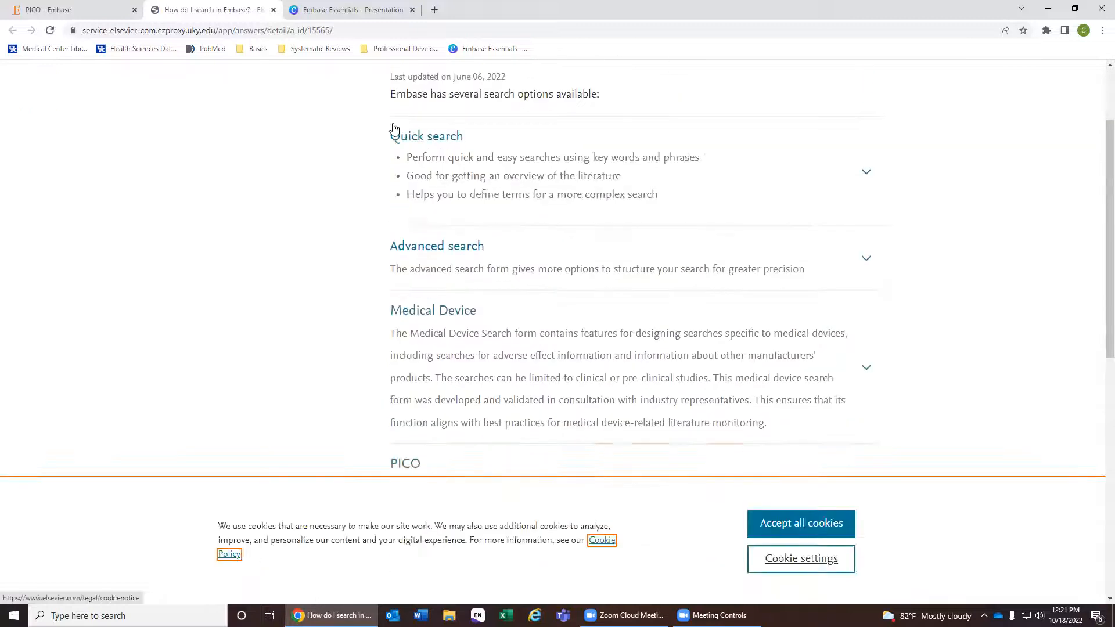
scroll(393, 129, "up", 2)
left_click(801, 522)
Read through the descriptions of the available Embase search options on the support page
scroll(591, 249, "down", 2)
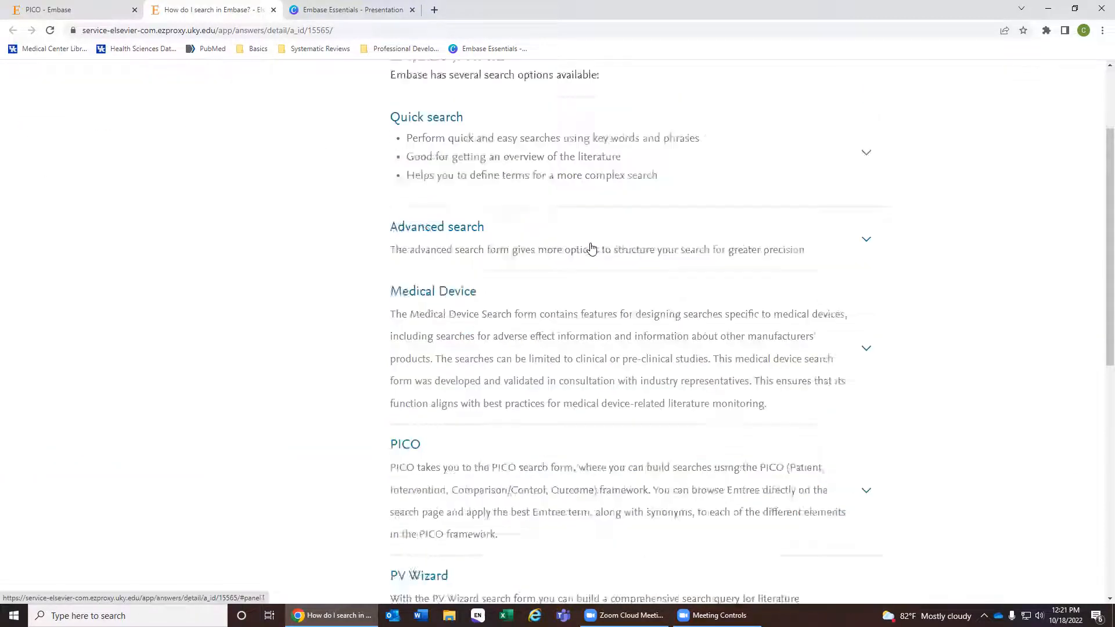
scroll(581, 279, "down", 6)
scroll(573, 316, "up", 5)
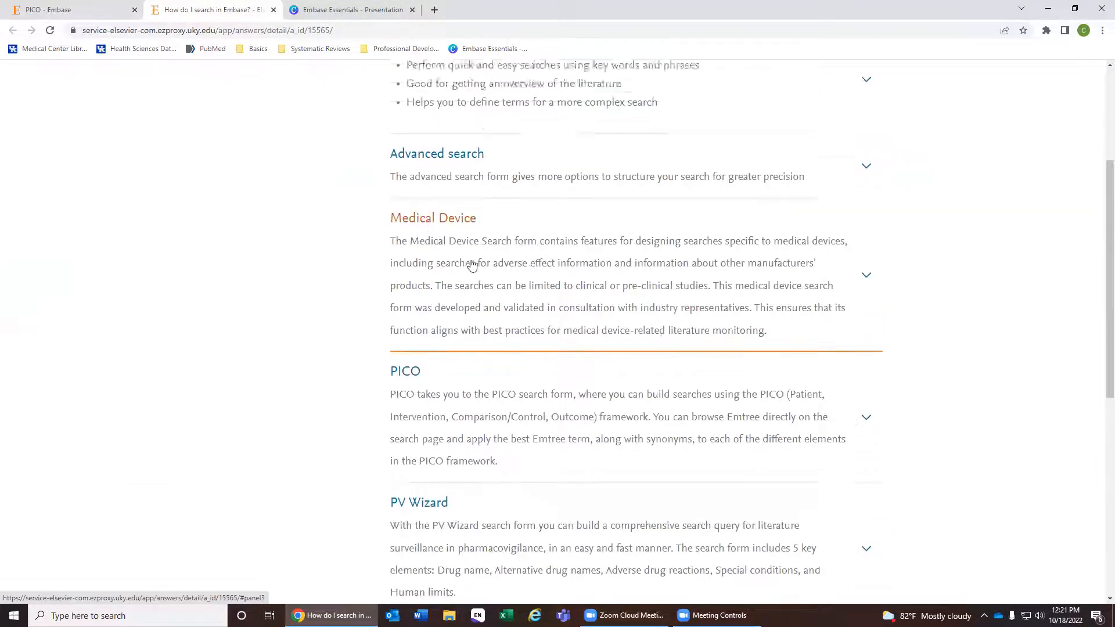
Expand the Advanced search section, read its table of search tools and filters, and collapse the section
scroll(465, 290, "up", 2)
left_click(455, 308)
scroll(769, 323, "down", 7)
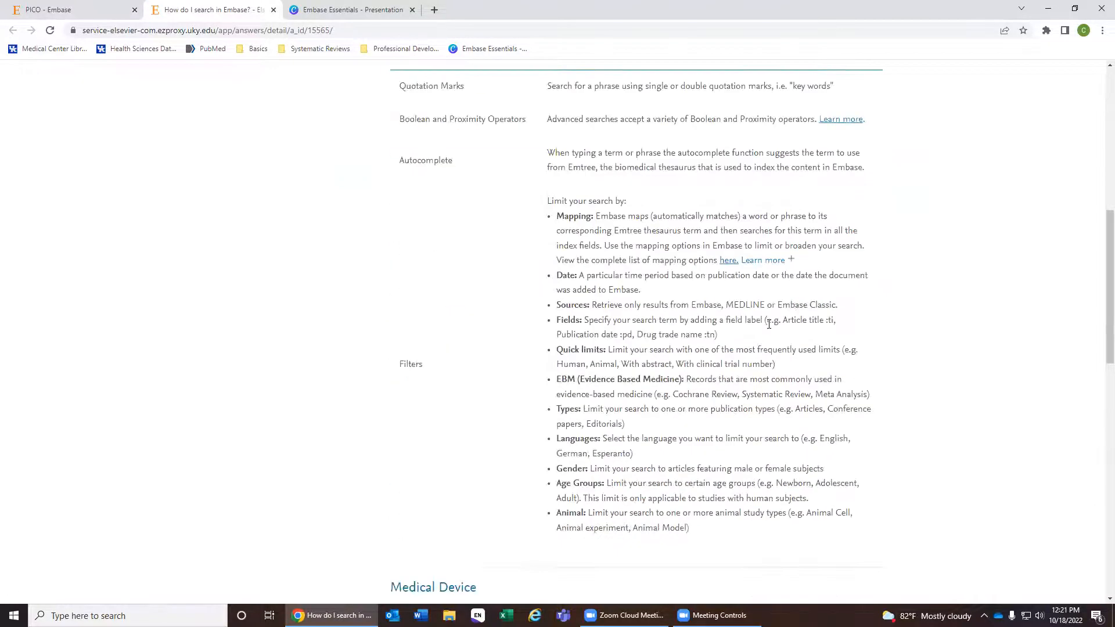
scroll(768, 323, "down", 1)
scroll(770, 324, "up", 7)
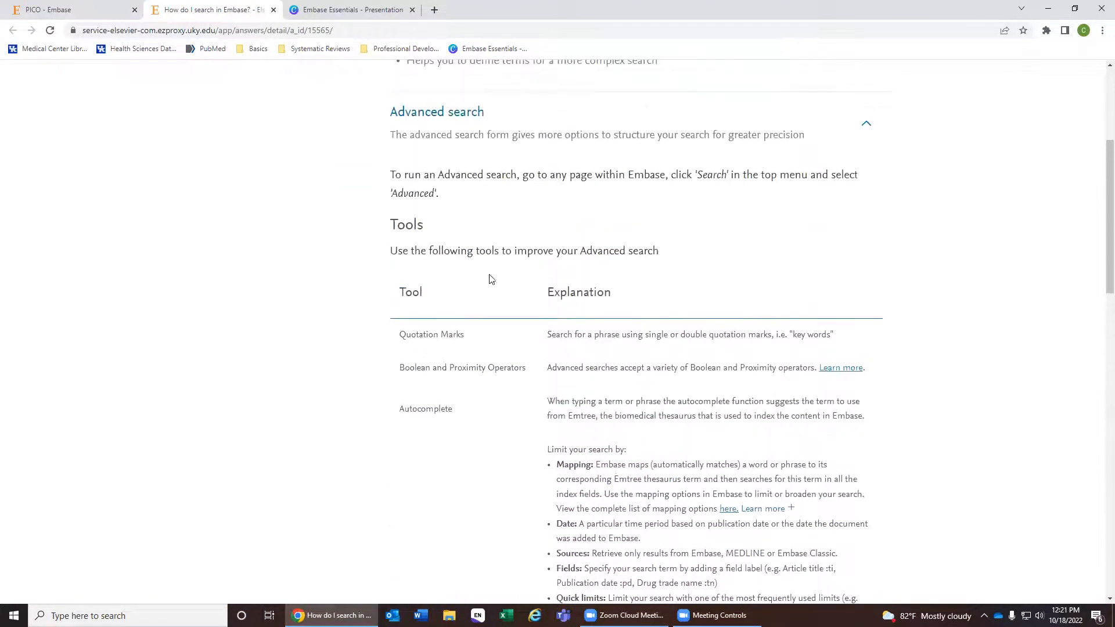
left_click(528, 177)
left_click(550, 164)
Expand the PICO section, read its steps for performing a search, and return to the PICO form
scroll(691, 342, "down", 5)
scroll(695, 341, "up", 2)
left_click(667, 316)
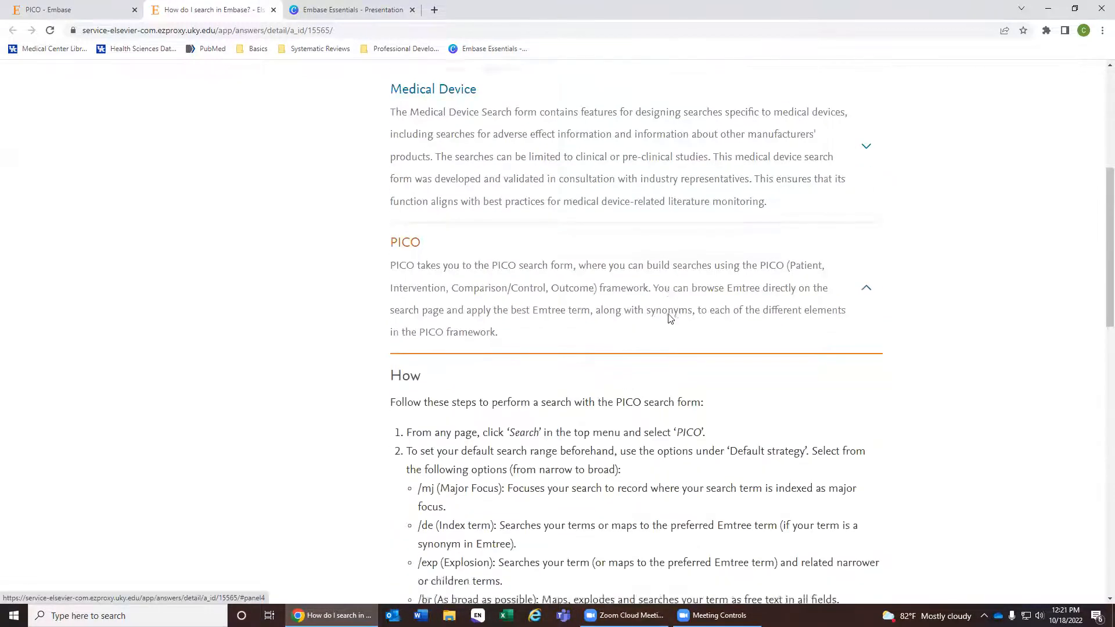
scroll(766, 375, "down", 7)
scroll(767, 375, "up", 8)
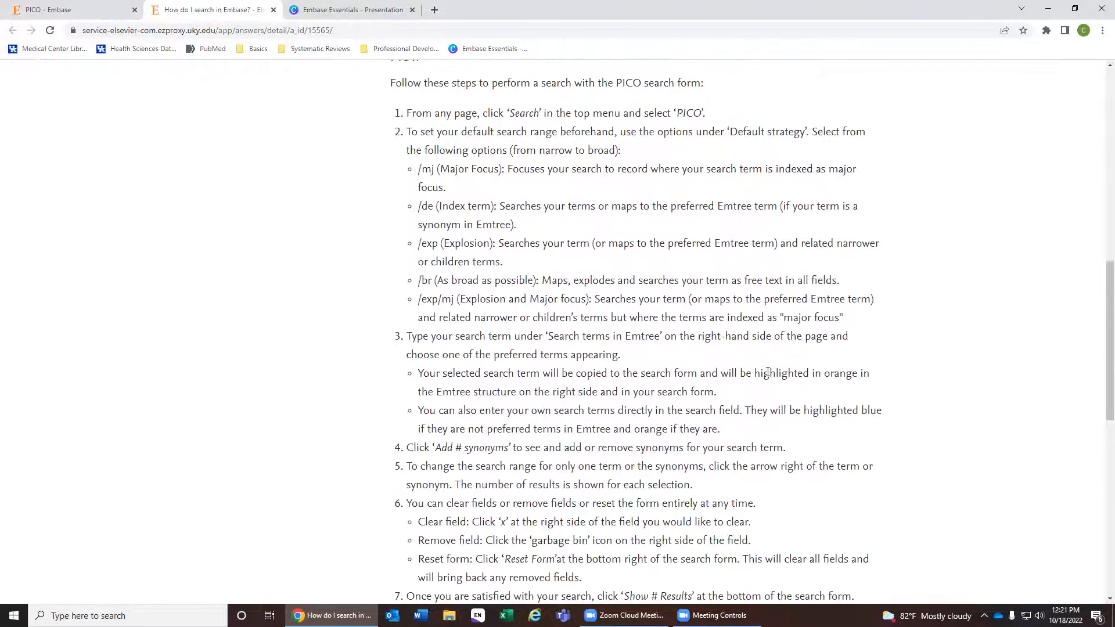
scroll(767, 375, "down", 4)
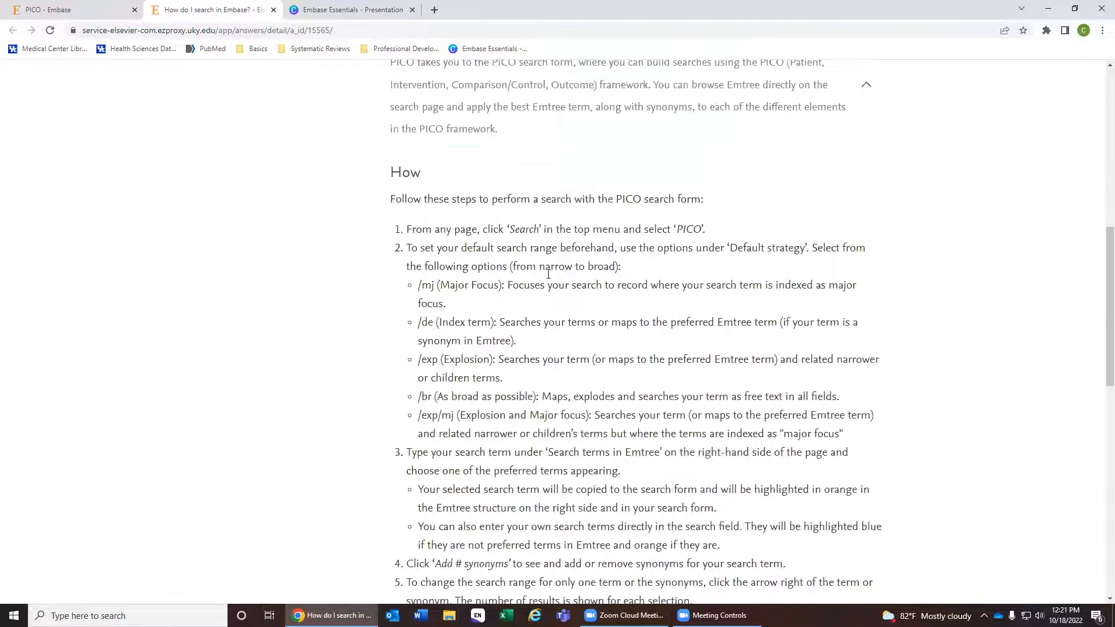
scroll(548, 272, "down", 2)
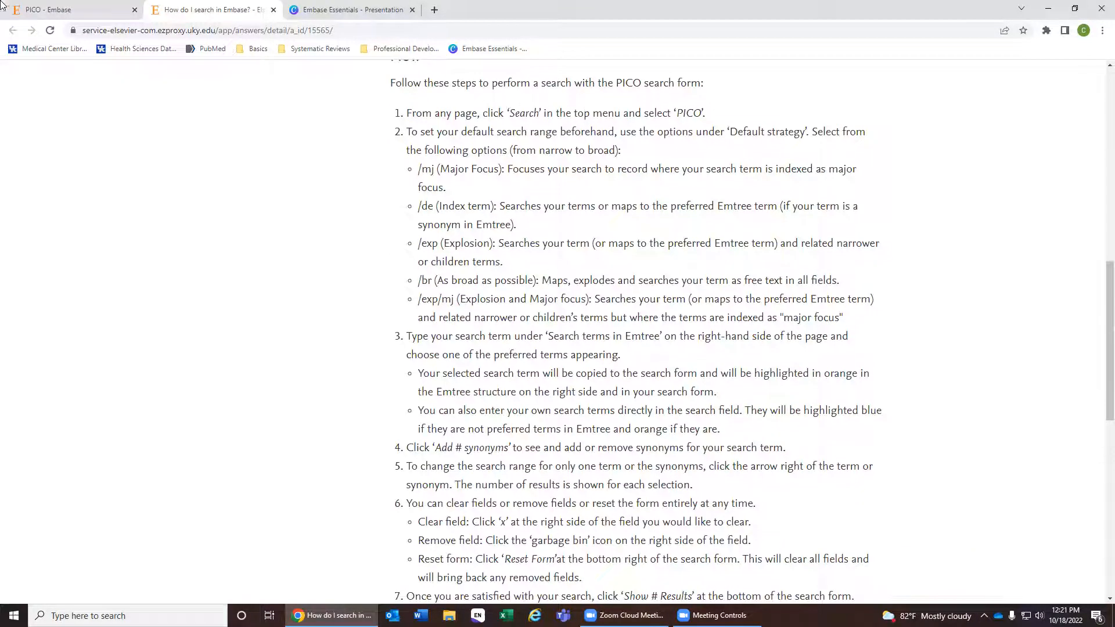
left_click(25, 9)
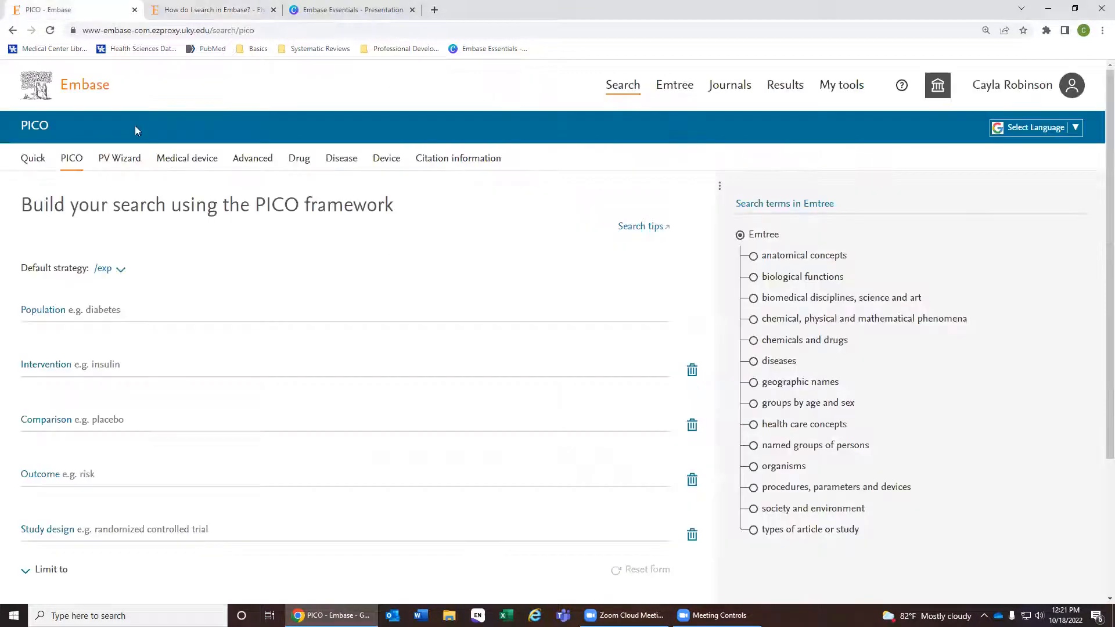
Set the PICO form's default strategy to As broad as possible (/br)
left_click(107, 268)
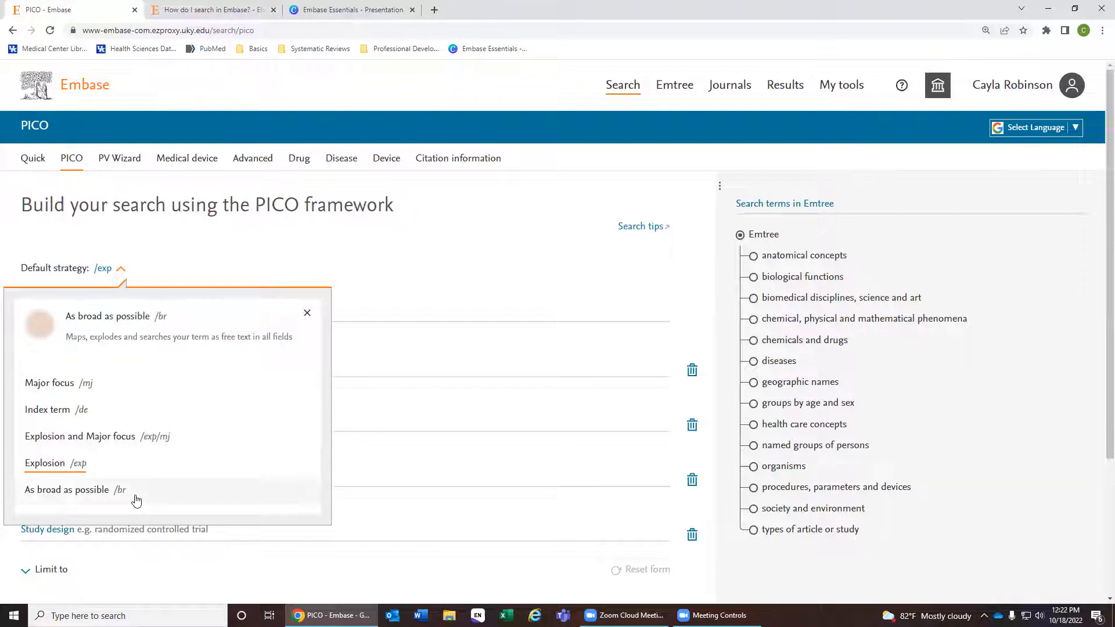
left_click(87, 490)
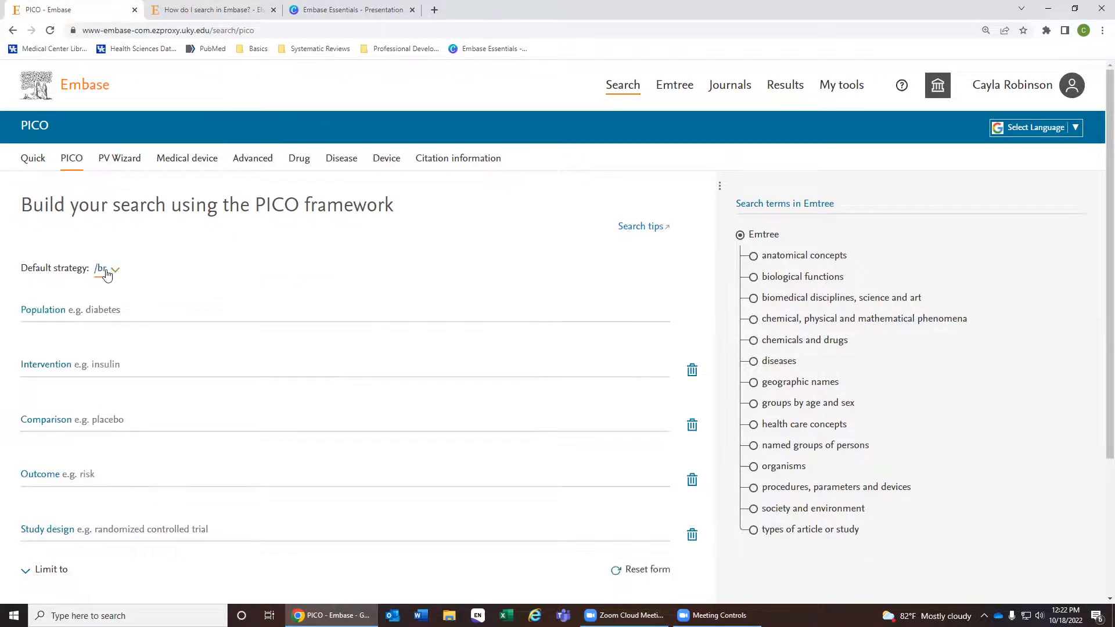
left_click(106, 275)
left_click(66, 489)
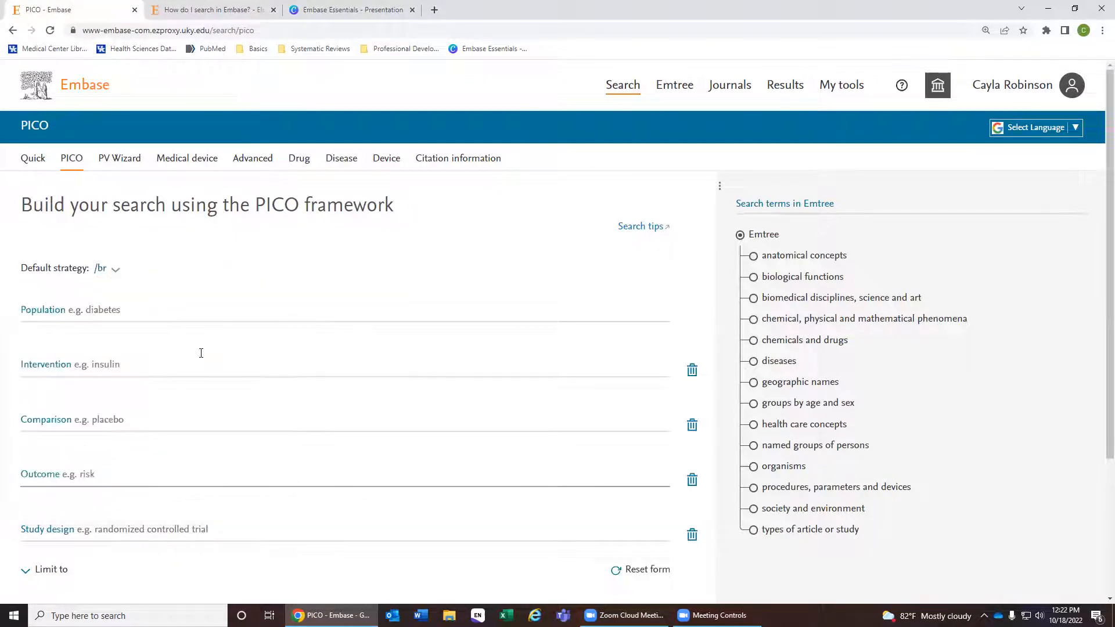
left_click(191, 309)
left_click(148, 286)
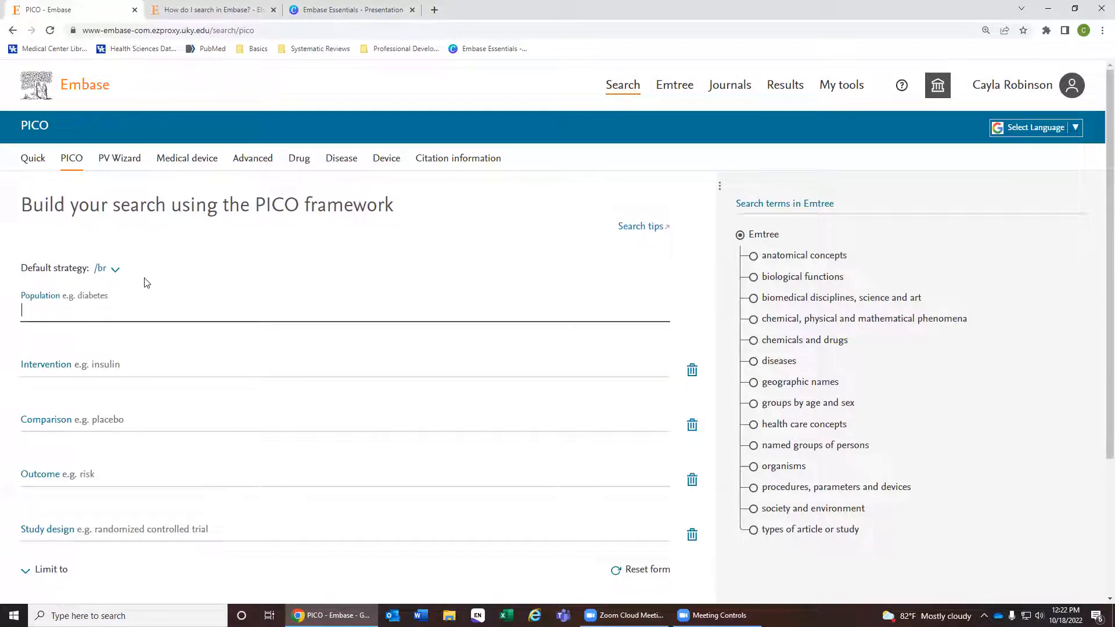
Set the PICO form's default strategy to Major focus (/mj)
left_click(102, 271)
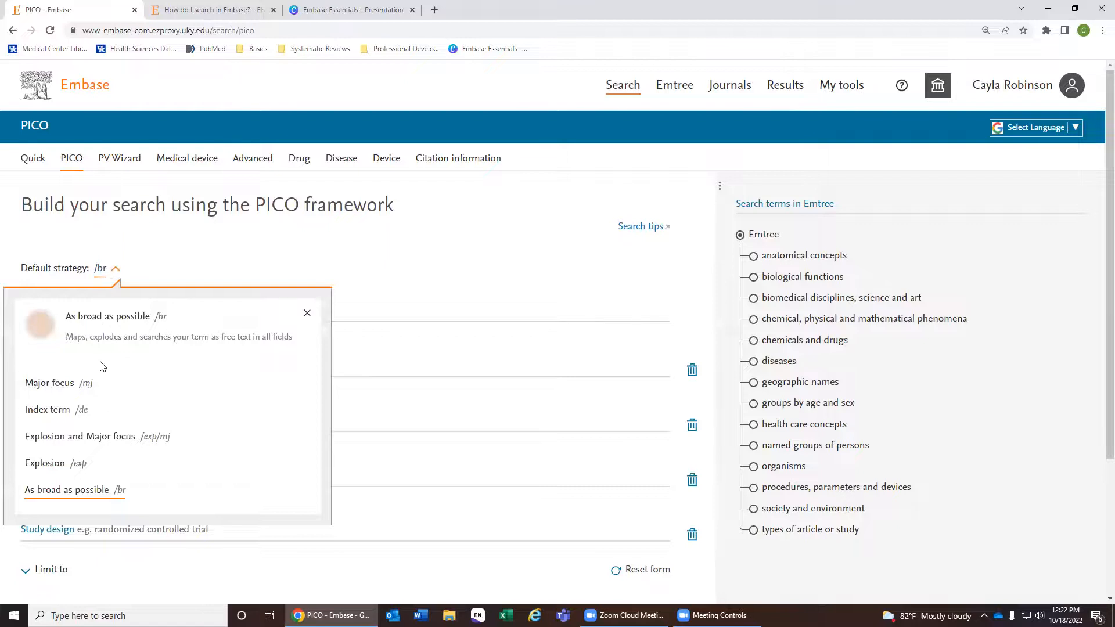
left_click(99, 388)
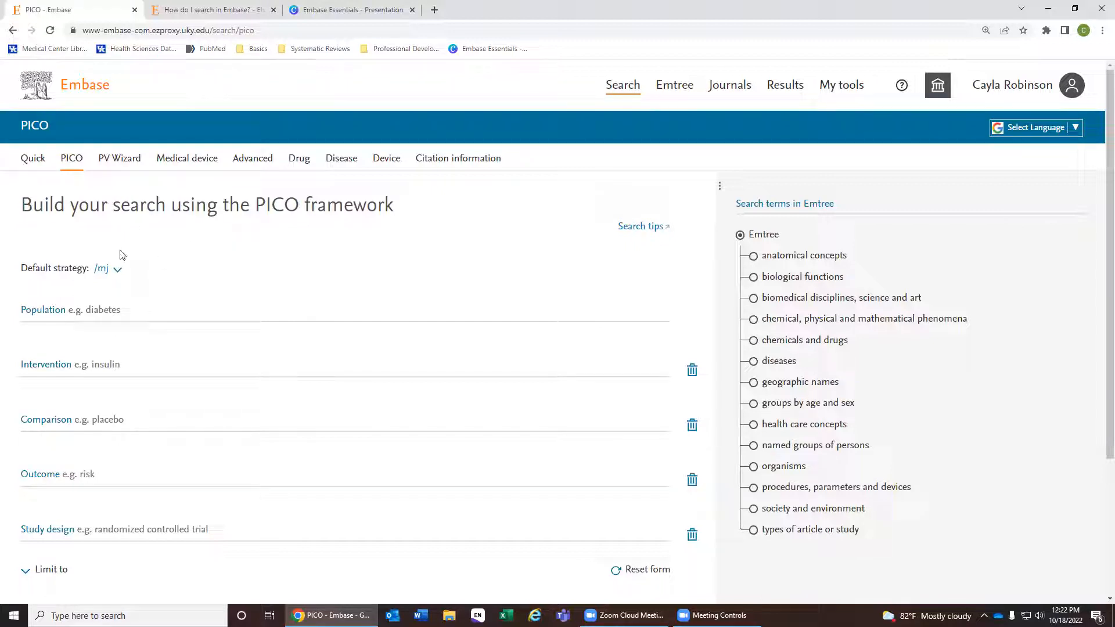
left_click(108, 269)
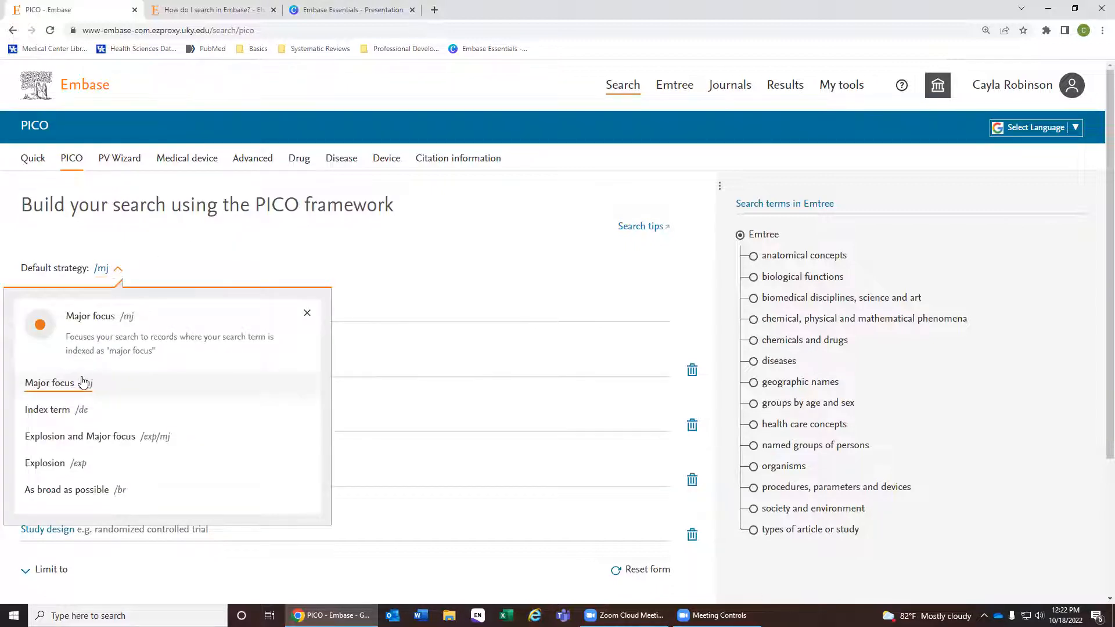
left_click(83, 381)
Enter heart disease as the Population, replacing the free-text entry with the suggested Emtree term
left_click(100, 307)
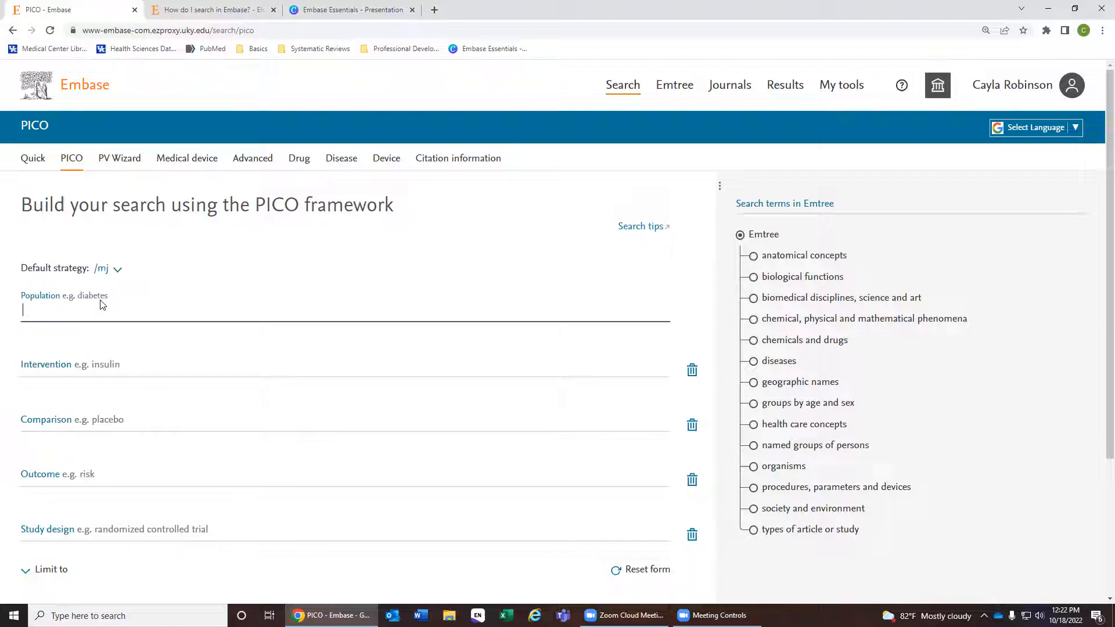
type("'heart dus")
key("Return")
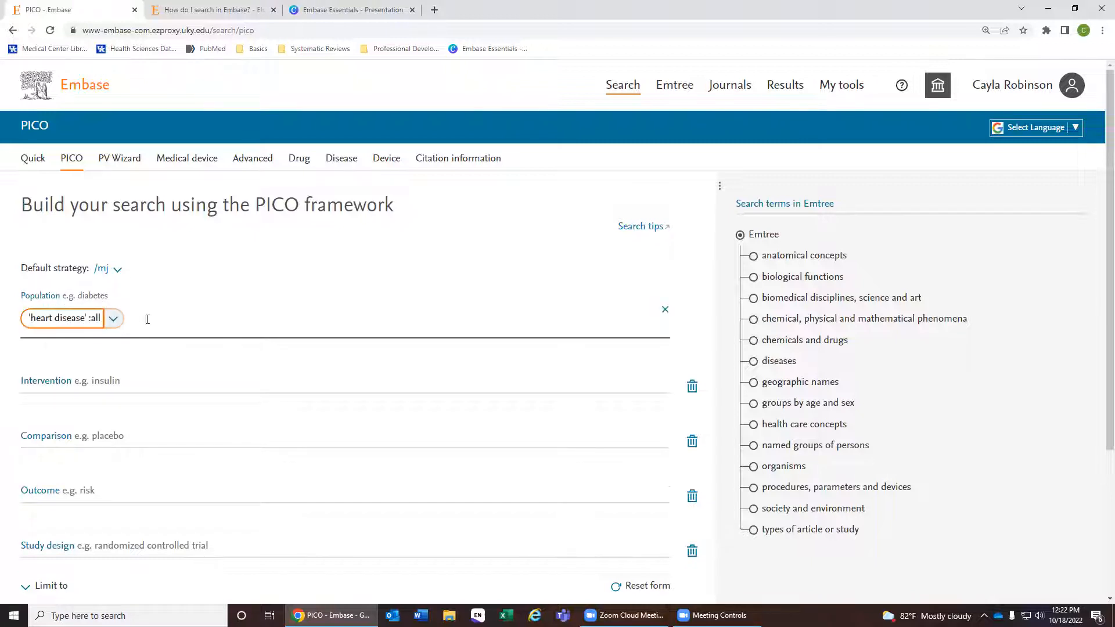
key("BackSpace")
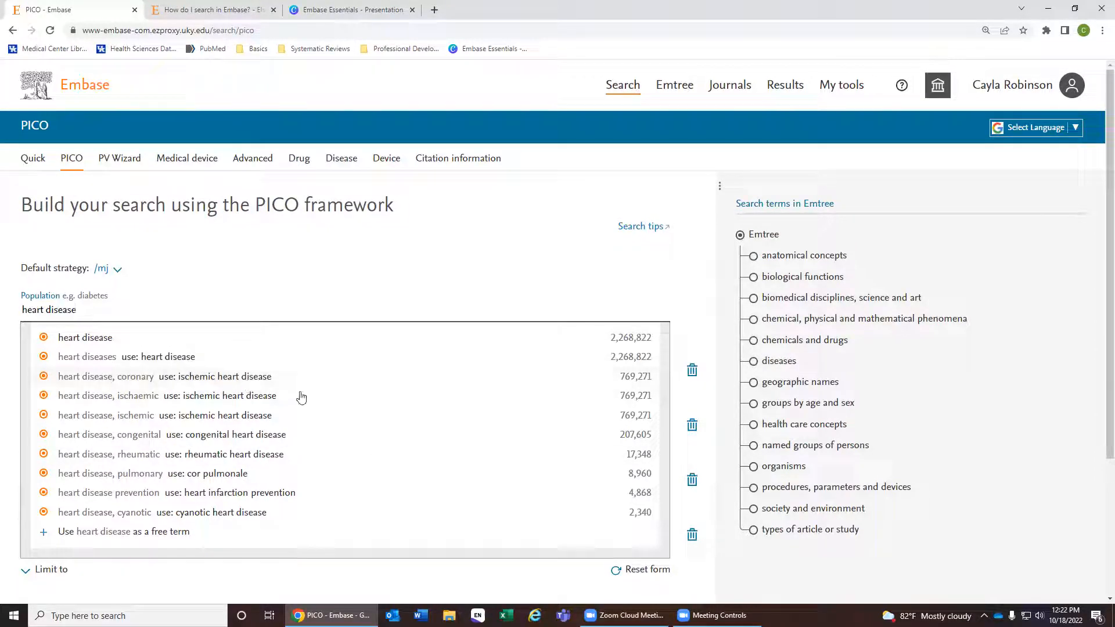
left_click(92, 337)
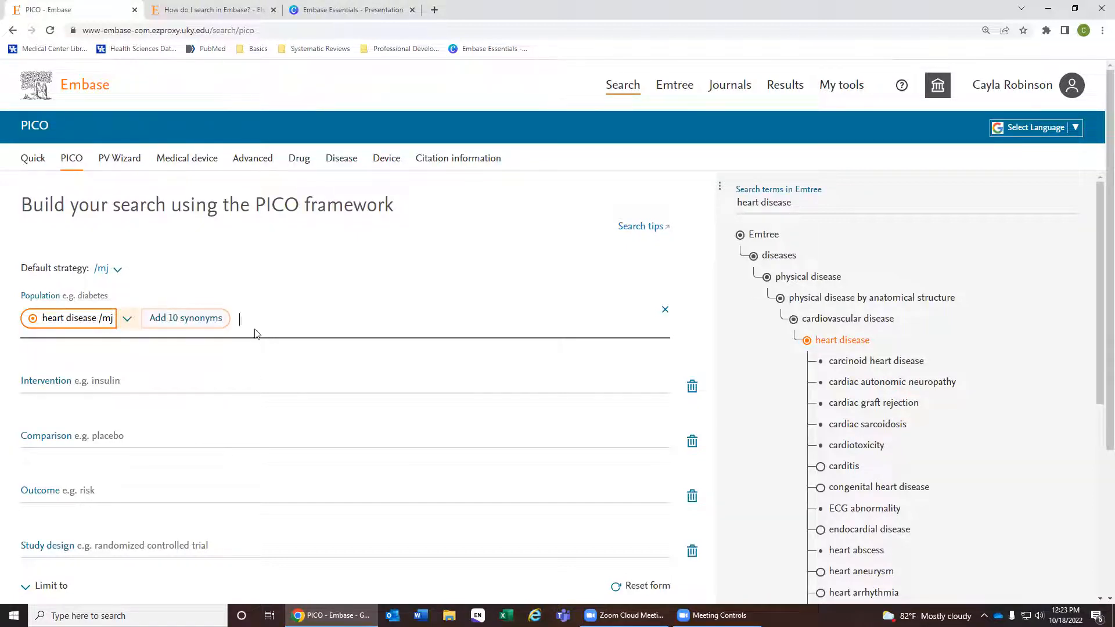
Add the 10 heart disease synonyms to Population, and replace the whole entry with only the heart disease Emtree term
left_click(195, 321)
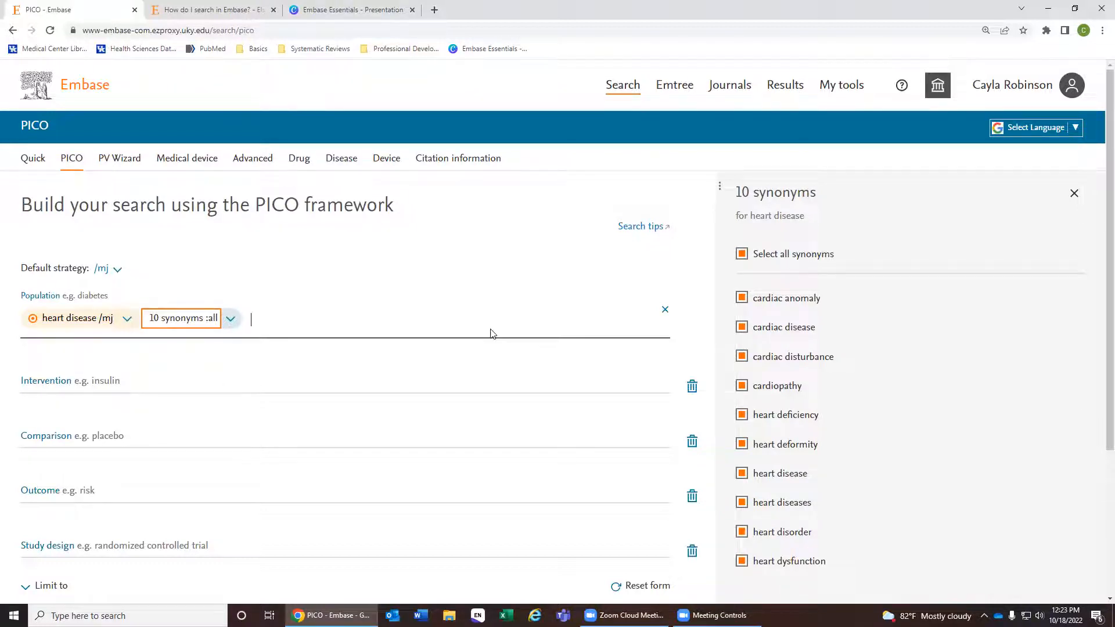
key("BackSpace")
key("BackSpace")
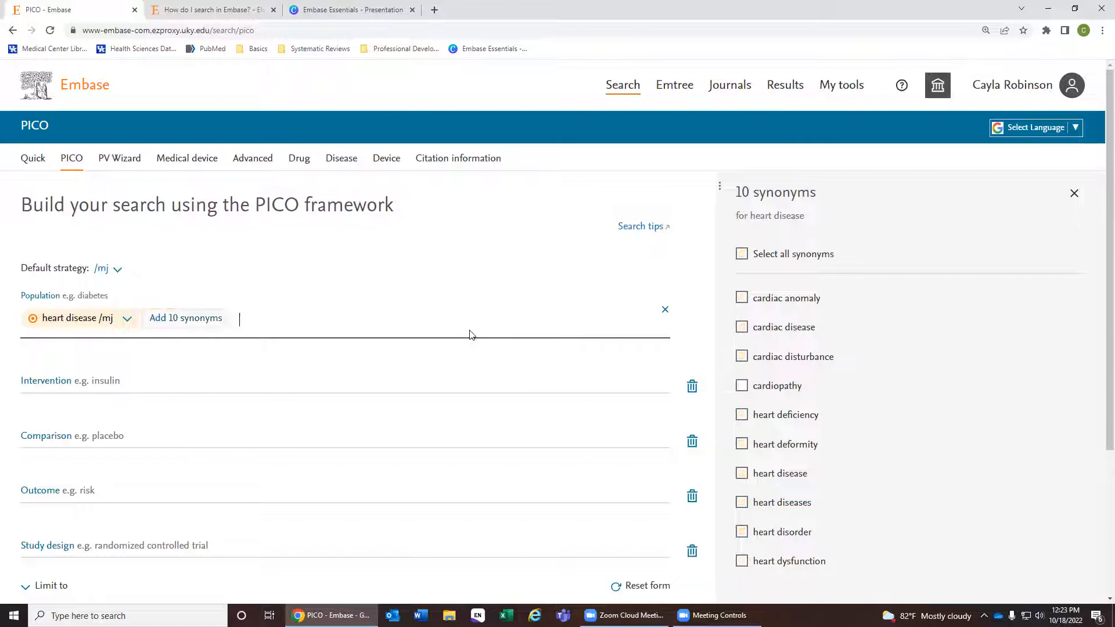
type("heart")
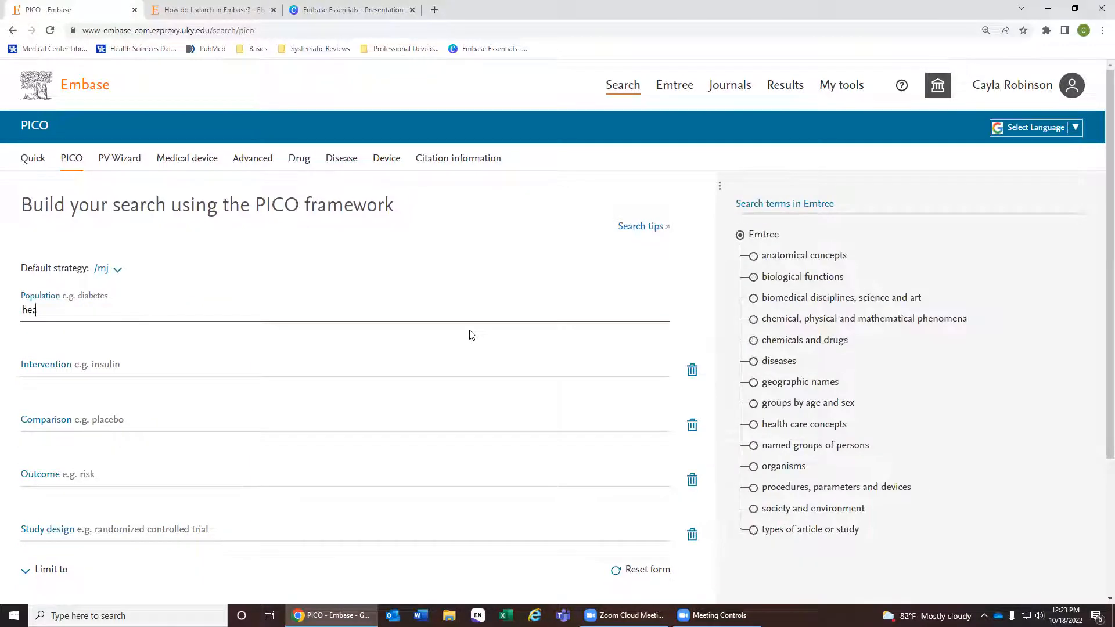
left_click(100, 362)
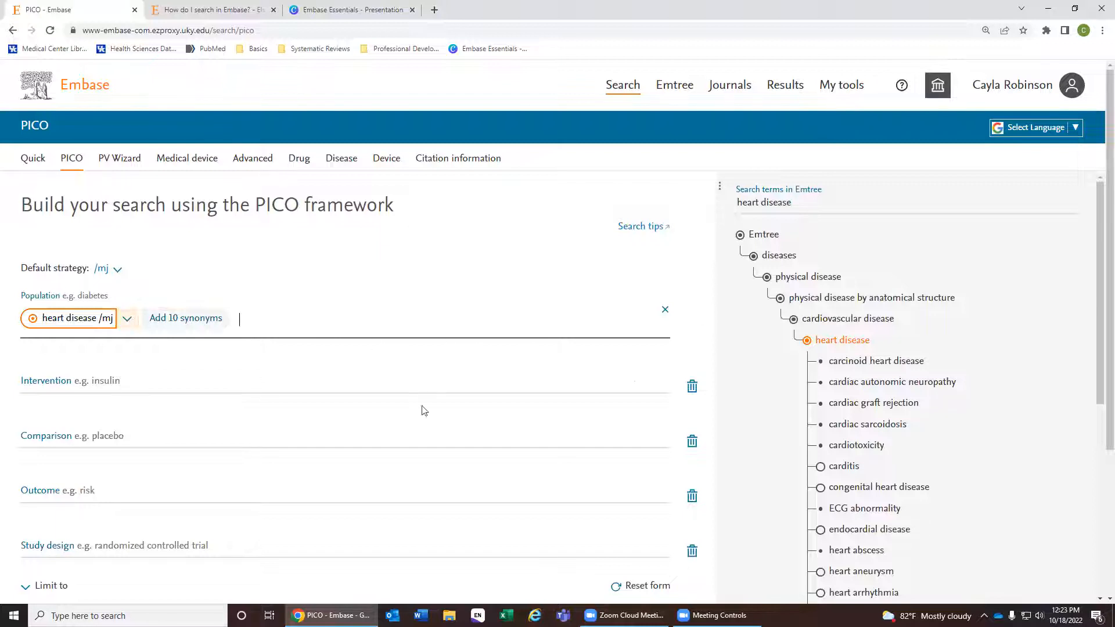
Look up aspirin in the Intervention element and choose its preferred Emtree term, acetylsalicylic acid
scroll(250, 429, "down", 2)
scroll(249, 430, "up", 1)
left_click(95, 323)
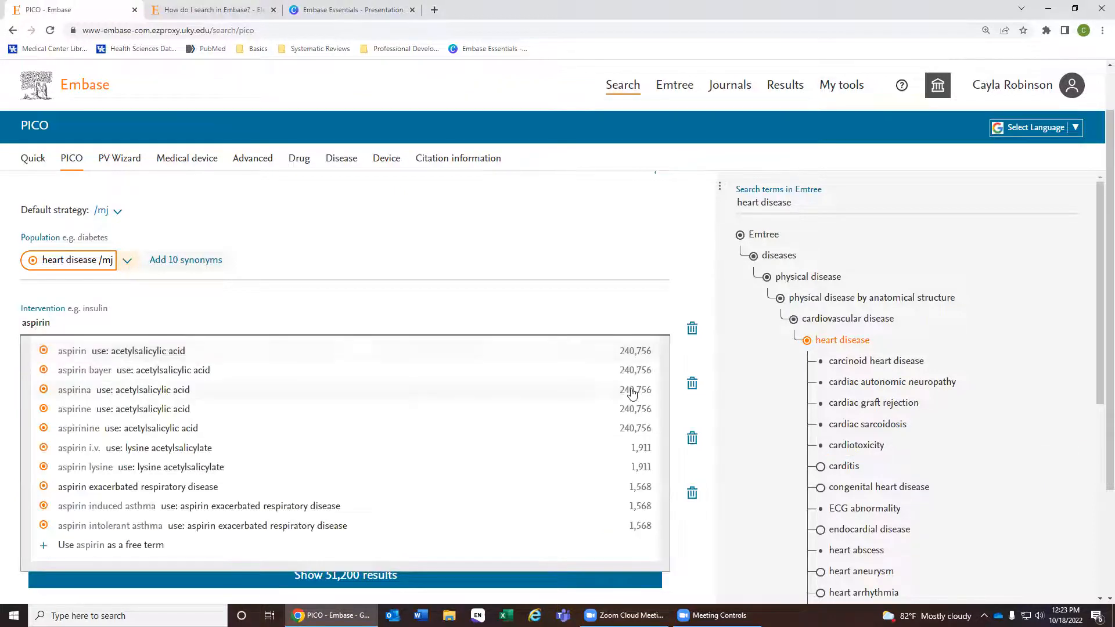
left_click(297, 354)
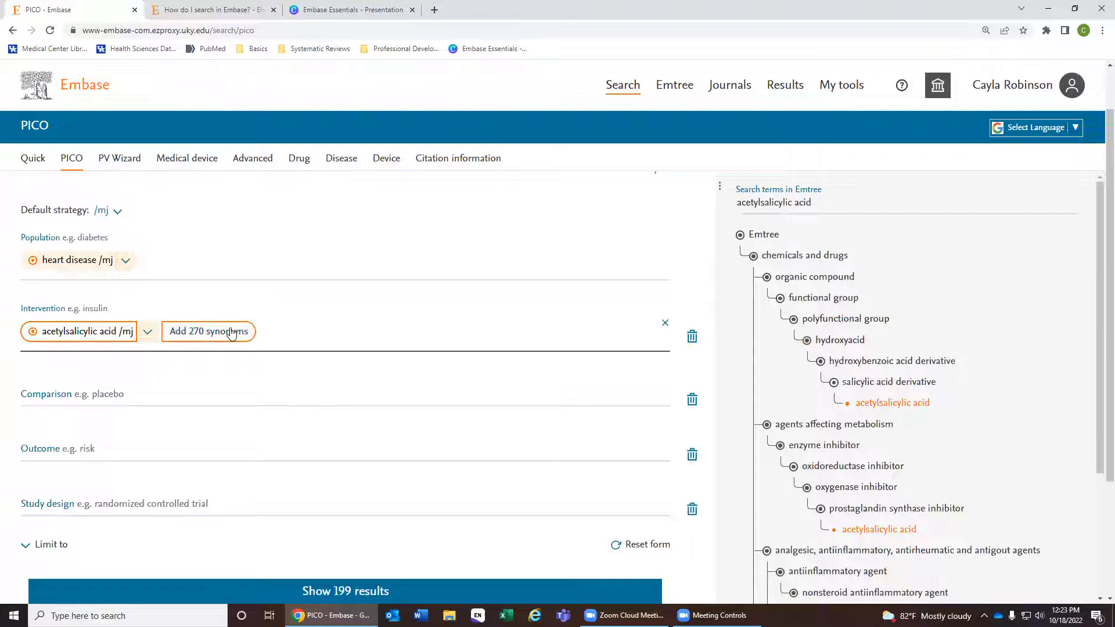
Add all 270 synonyms of acetylsalicylic acid to the Intervention and look through the synonym list
left_click(231, 332)
scroll(948, 428, "down", 5)
scroll(966, 433, "down", 10)
left_click_drag(1098, 261, 1099, 169)
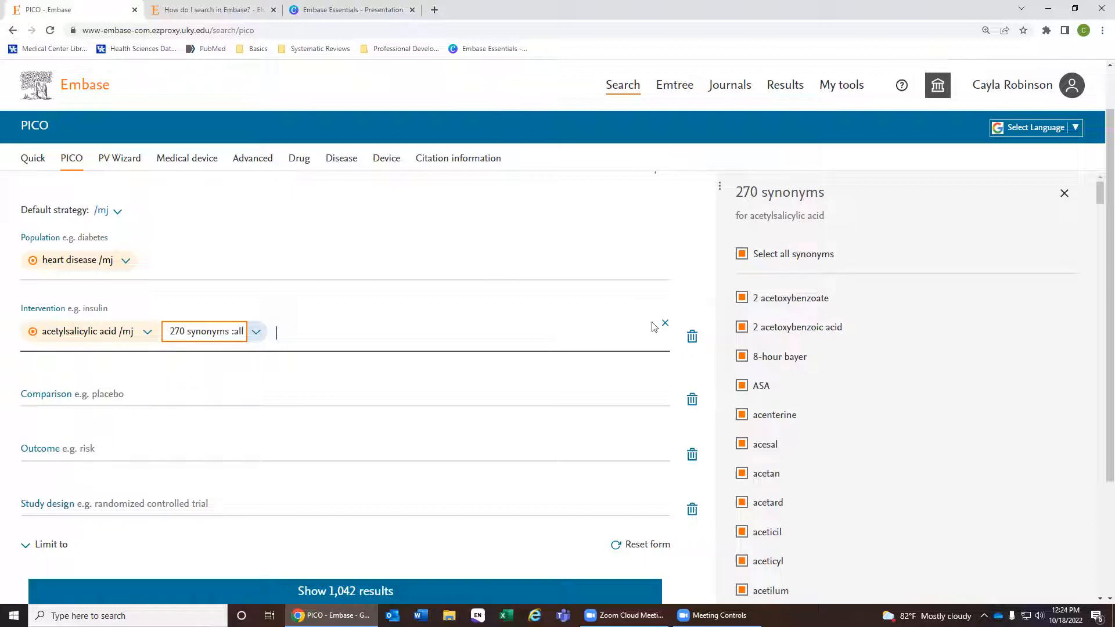
scroll(929, 392, "down", 10)
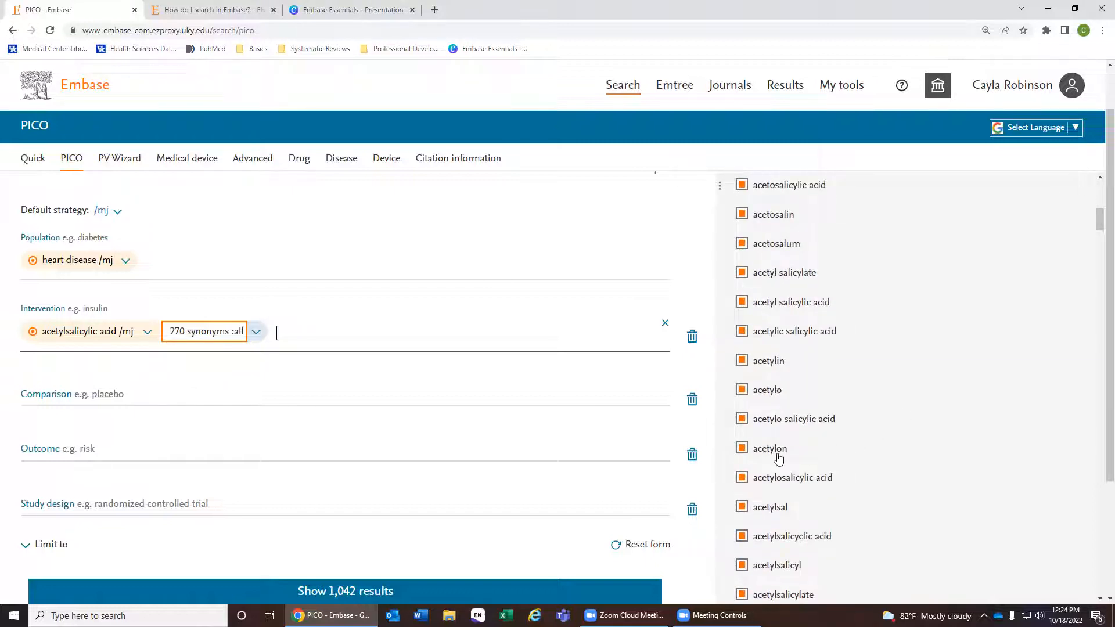
scroll(890, 417, "down", 7)
scroll(891, 418, "down", 3)
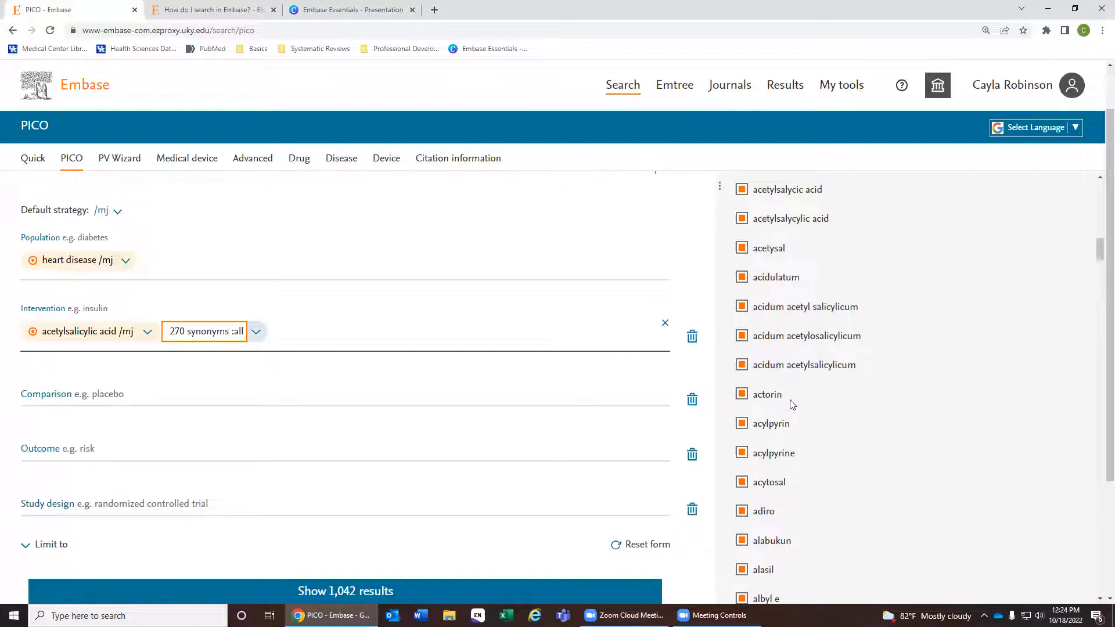
scroll(791, 403, "up", 5)
scroll(791, 402, "up", 9)
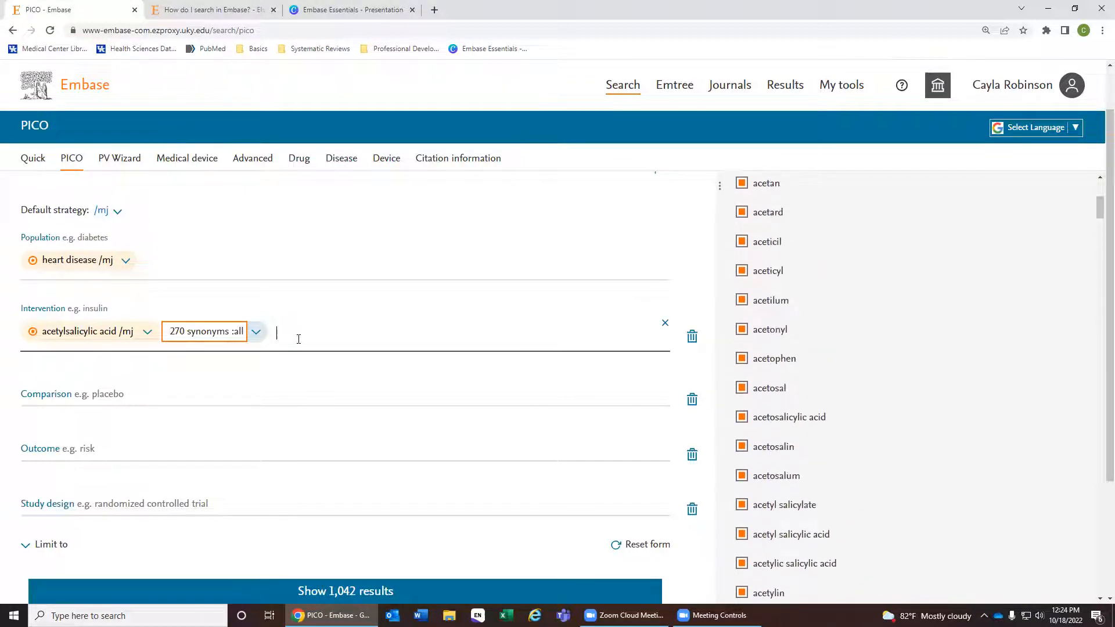
Restrict the acetylsalicylic acid synonyms to the Title field (:ti)
scroll(299, 339, "up", 1)
left_click(256, 390)
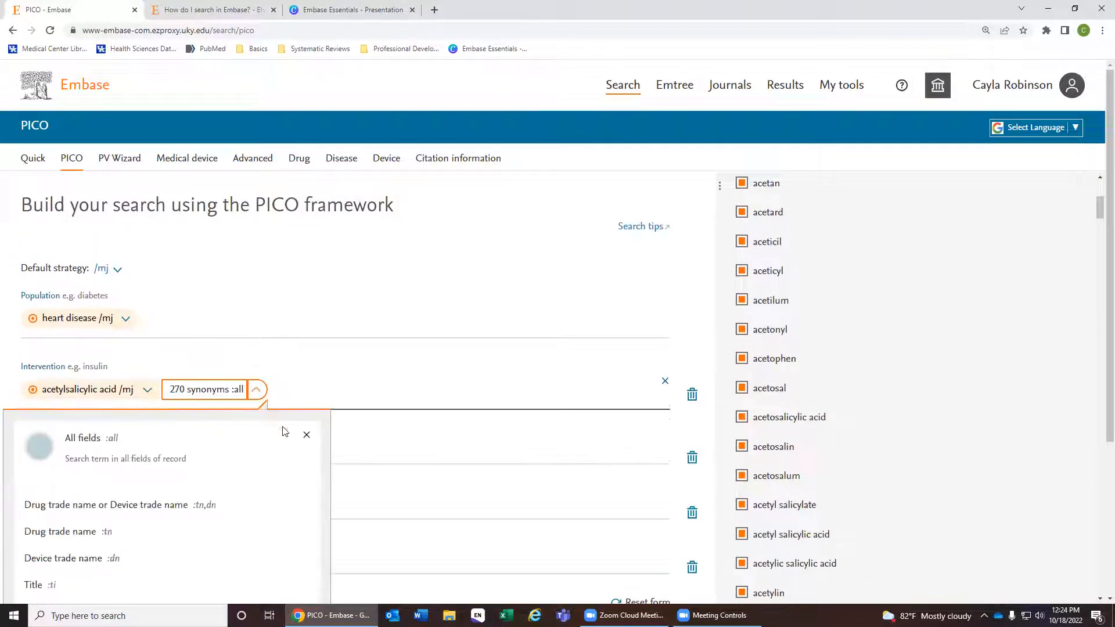
left_click(307, 435)
left_click(257, 389)
scroll(221, 498, "down", 4)
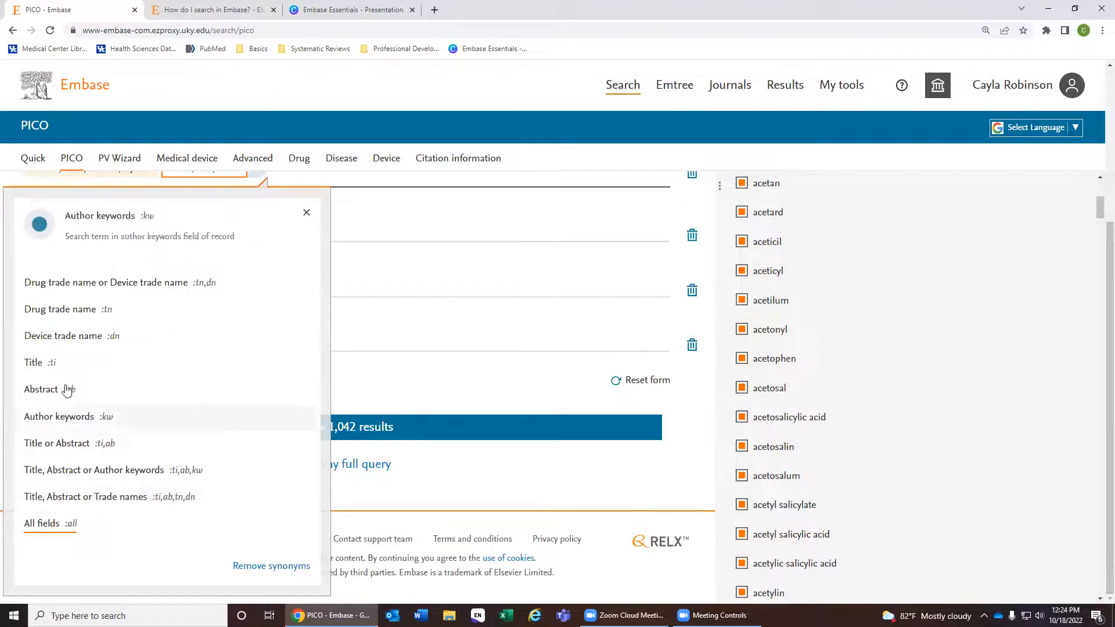
left_click(62, 364)
scroll(290, 406, "up", 4)
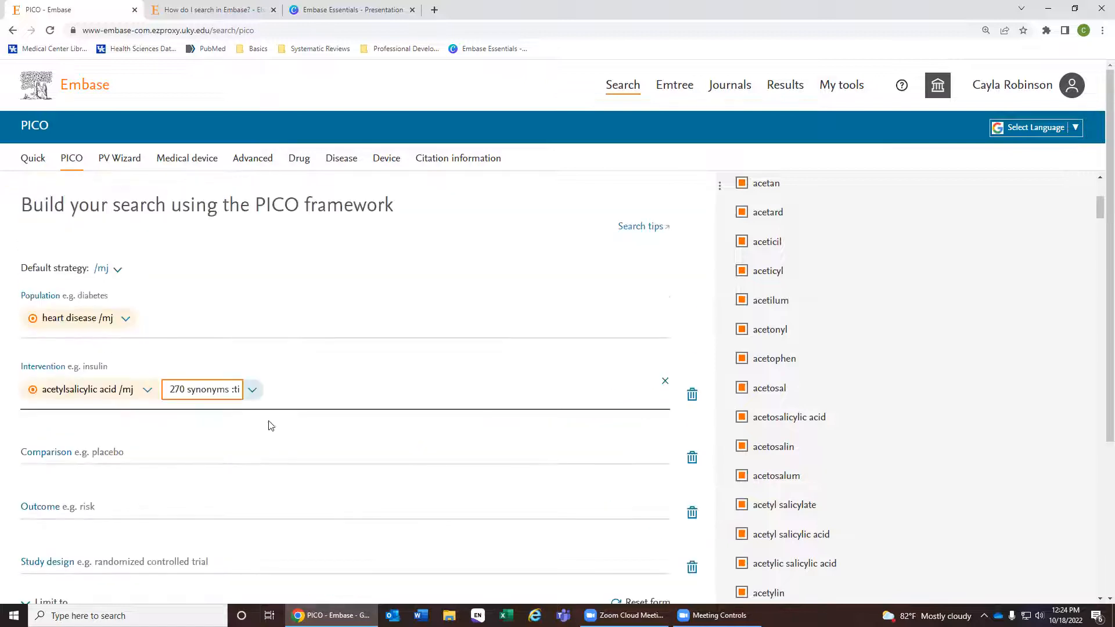
Set the acetylsalicylic acid synonyms to be searched in Title or Abstract (:ti,ab)
left_click(253, 389)
scroll(145, 464, "down", 4)
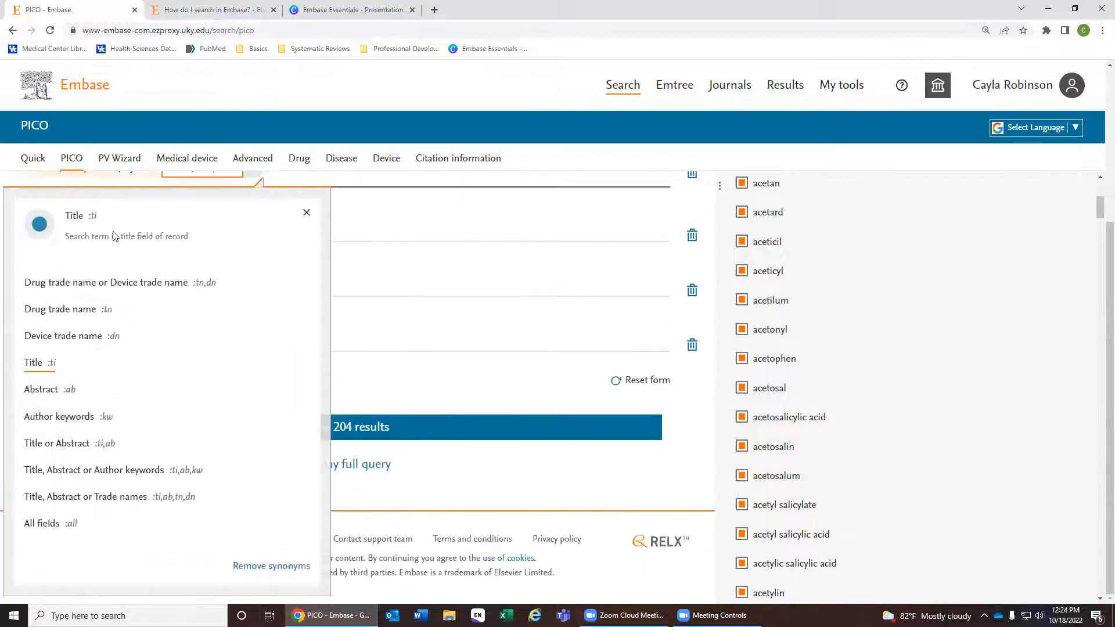
scroll(113, 236, "up", 2)
left_click(148, 283)
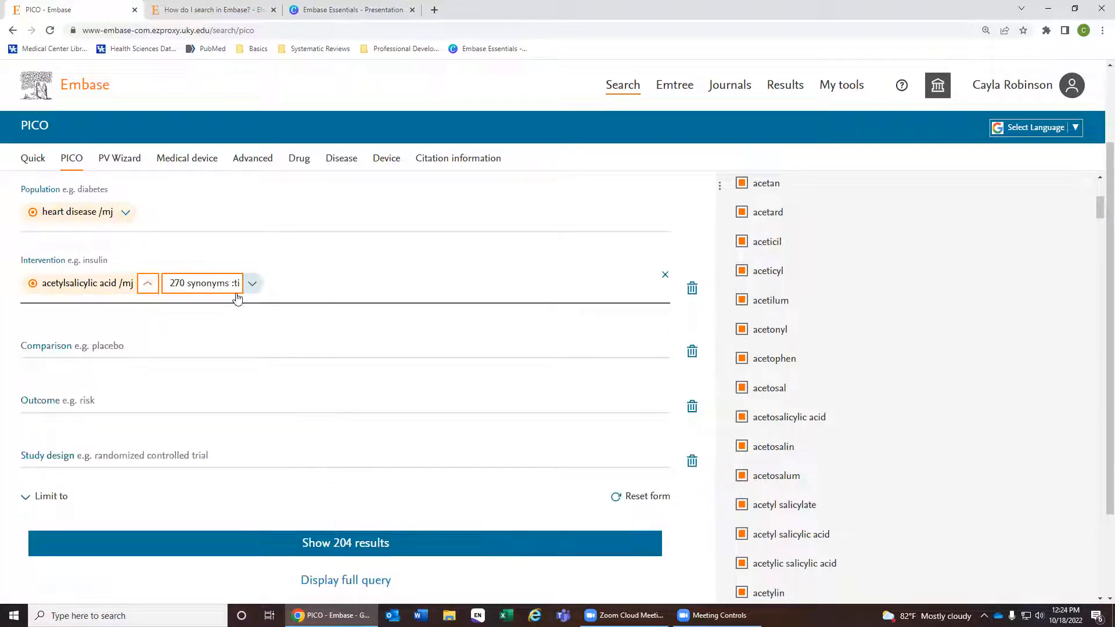
left_click(253, 283)
scroll(74, 503, "down", 1)
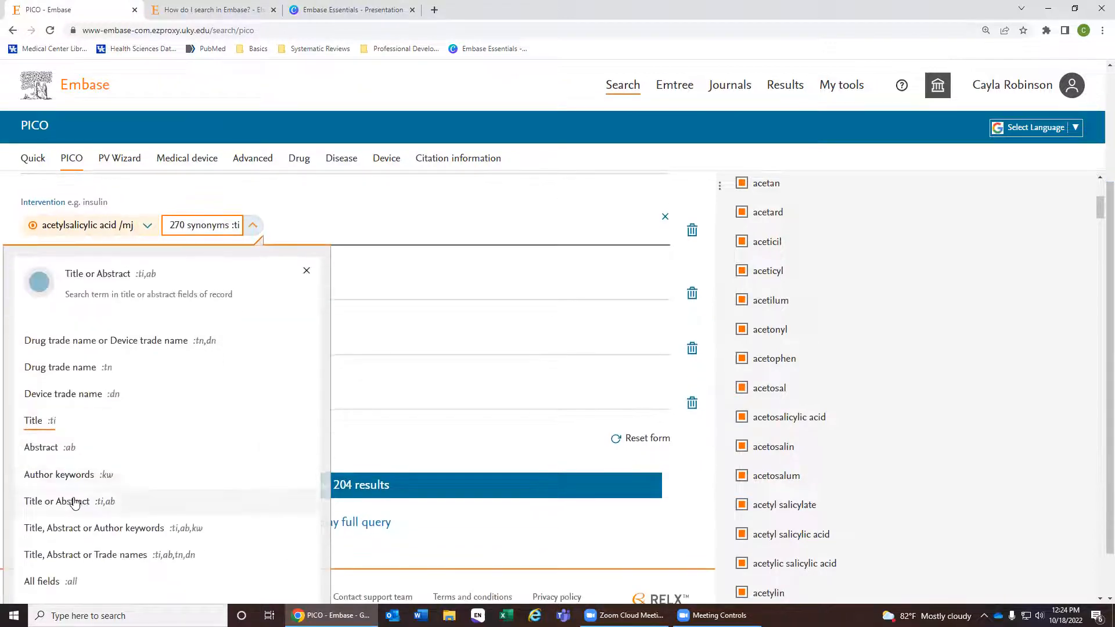
left_click(72, 500)
scroll(284, 364, "up", 3)
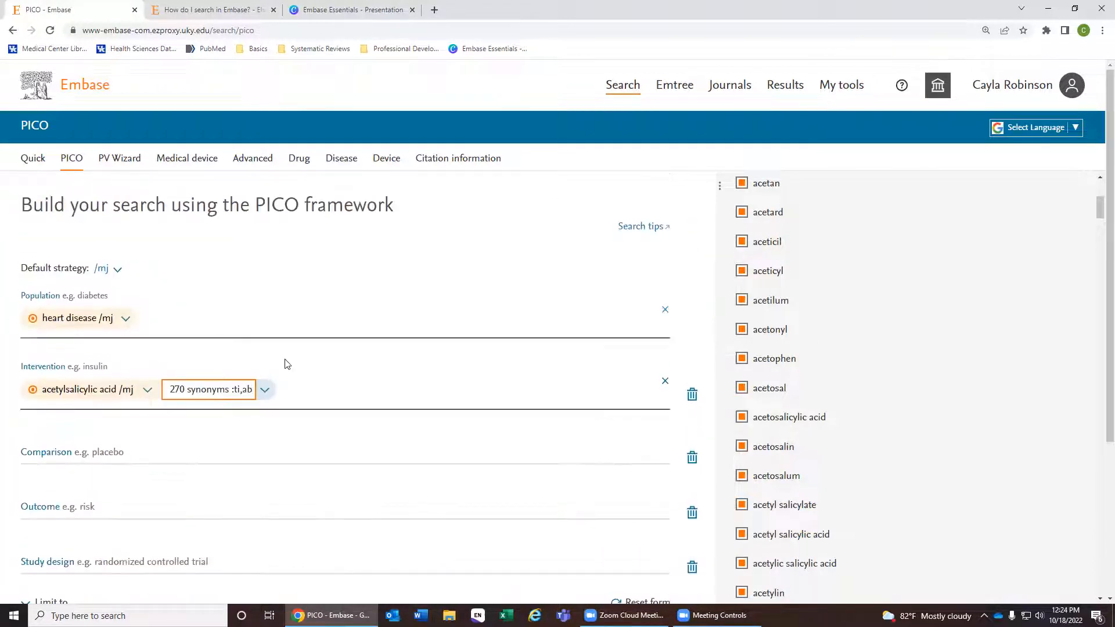
Add the Emtree term risk with all its synonyms to the Outcome element, searching the synonyms in Title or Abstract (:ti,ab)
scroll(557, 465, "down", 3)
scroll(468, 500, "up", 3)
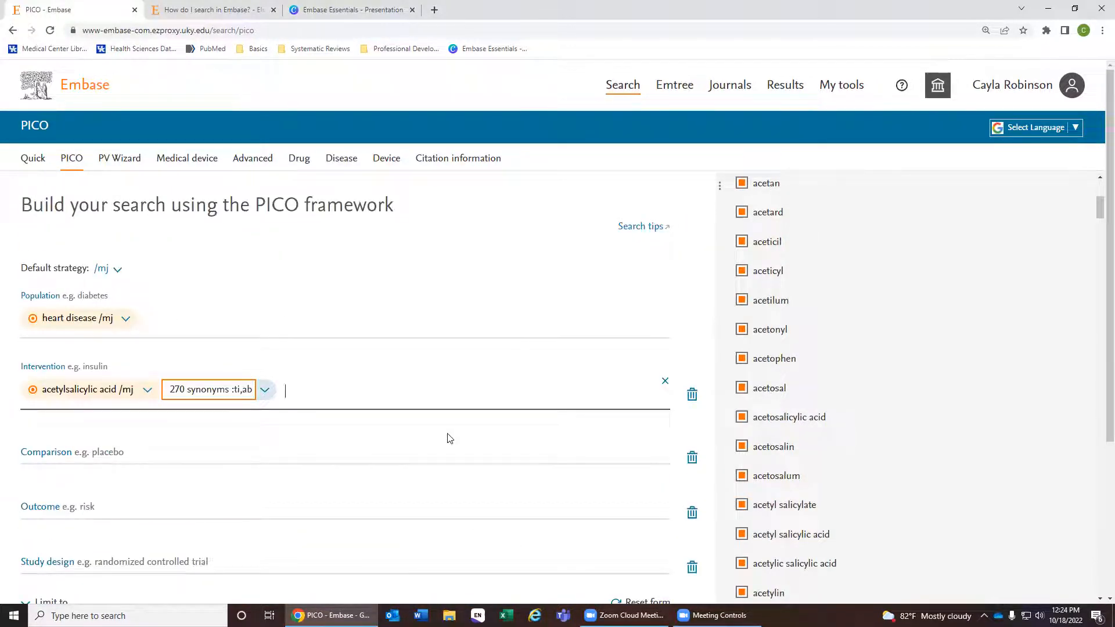
left_click(87, 502)
type("risk")
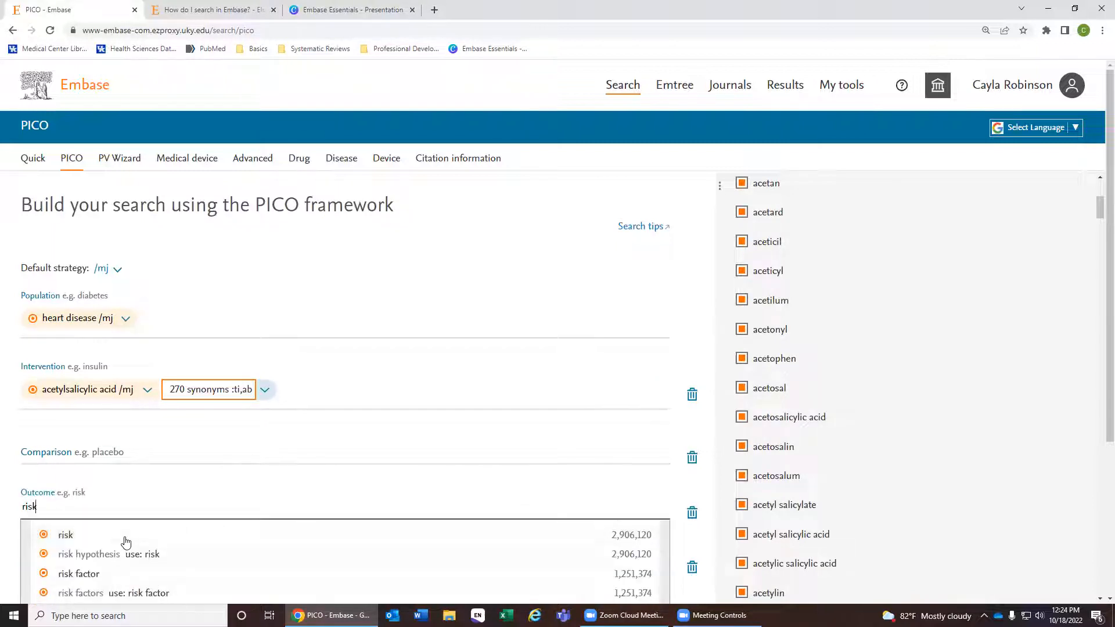
left_click(76, 532)
left_click(169, 519)
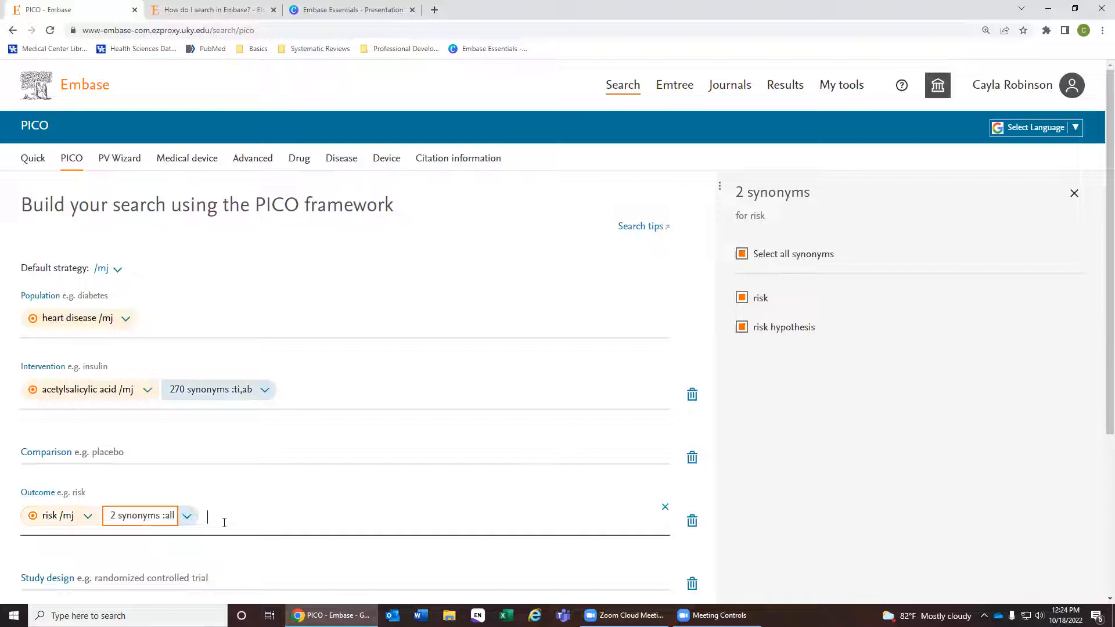
left_click(186, 515)
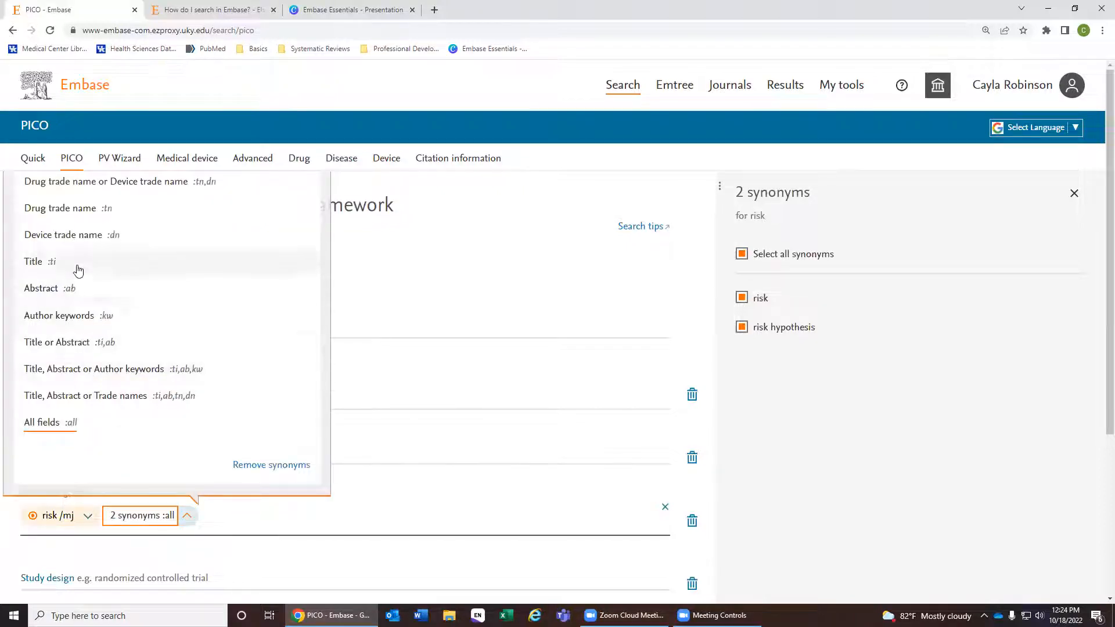
left_click(81, 343)
Look up cohort in the Study design element, choose the preferred term cohort analysis and add all its synonyms
scroll(423, 563, "down", 4)
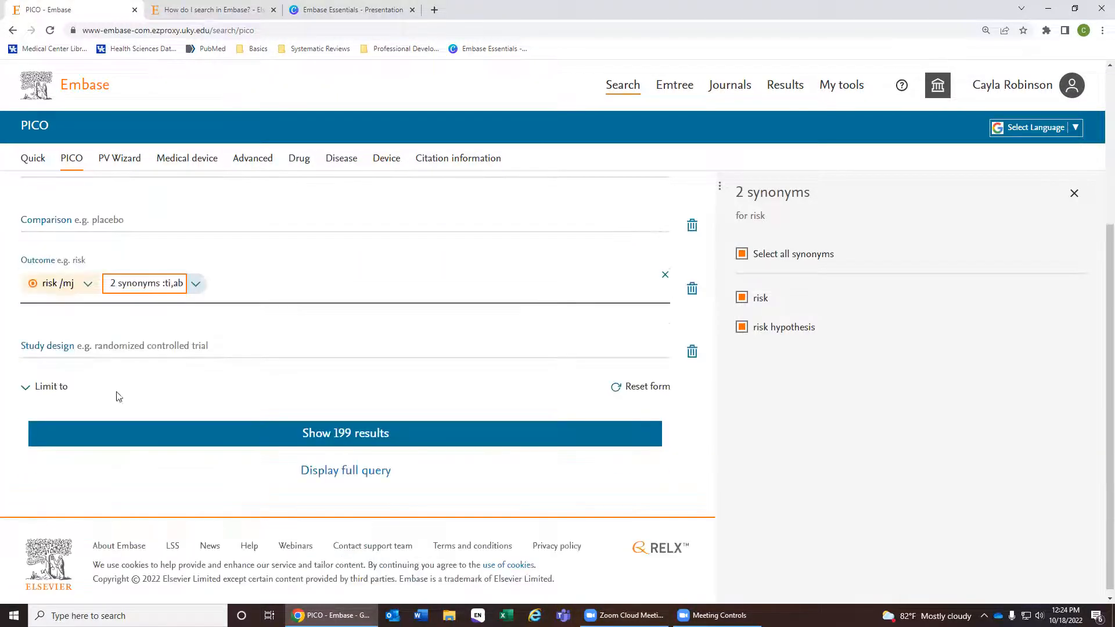
left_click(87, 347)
type("cohort")
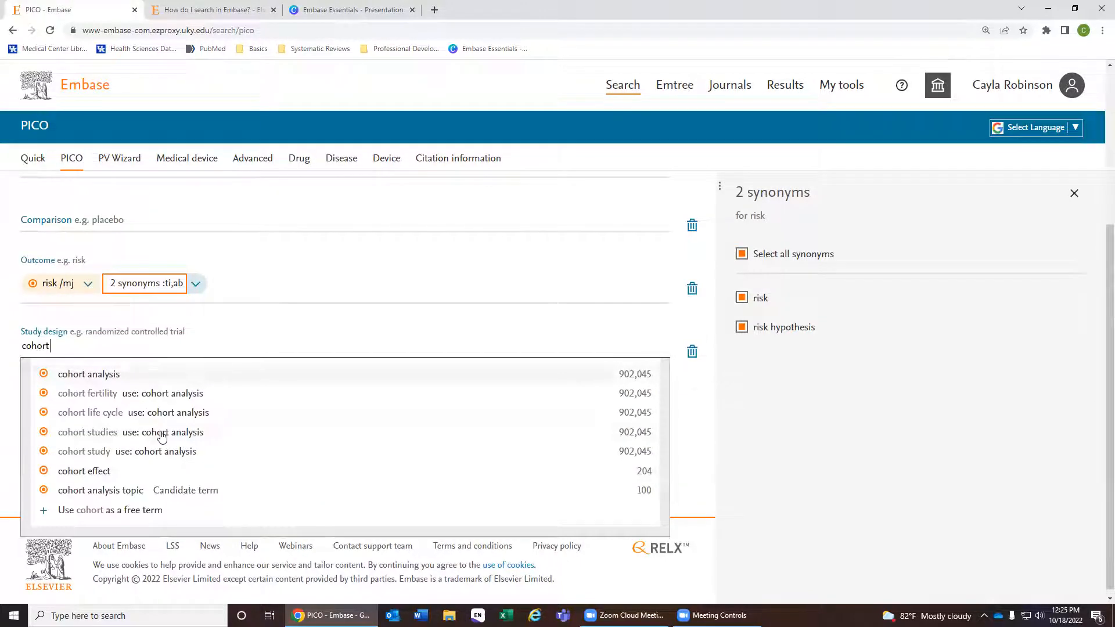
left_click(229, 432)
left_click(199, 355)
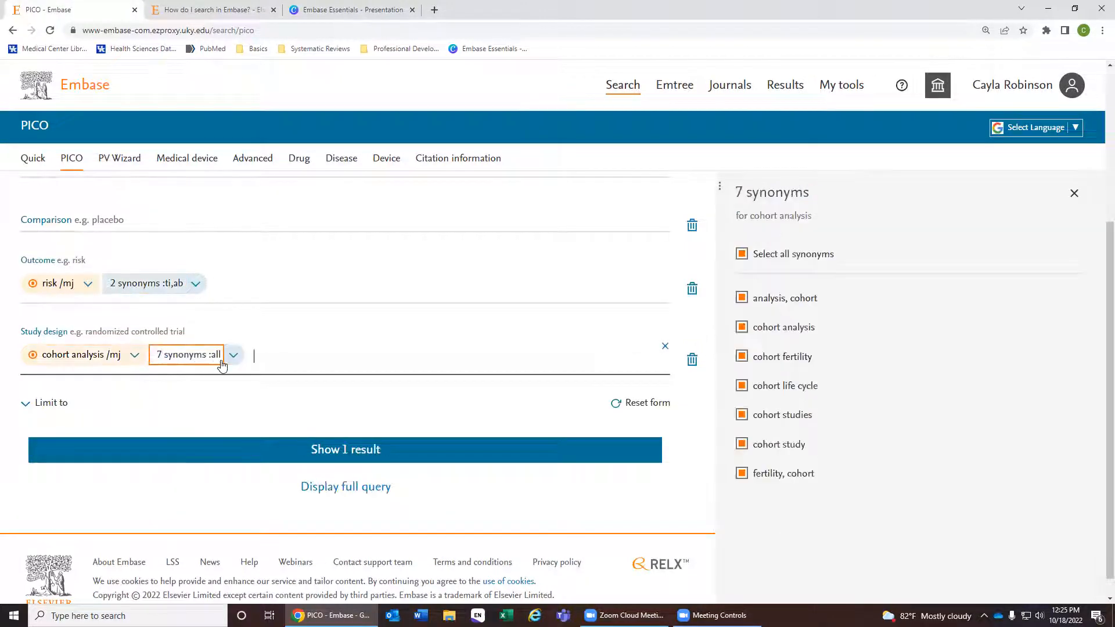
Set the cohort analysis synonyms to be searched in Title or Abstract (:ti,ab)
left_click(233, 355)
scroll(116, 540, "down", 2)
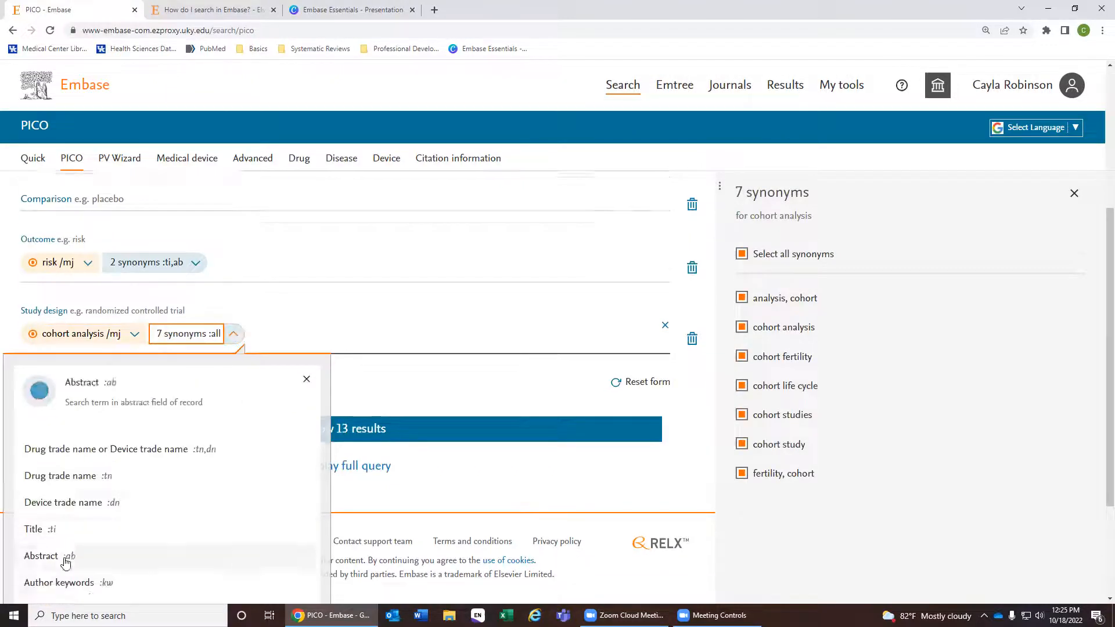
left_click(92, 567)
scroll(314, 406, "up", 3)
scroll(325, 465, "down", 3)
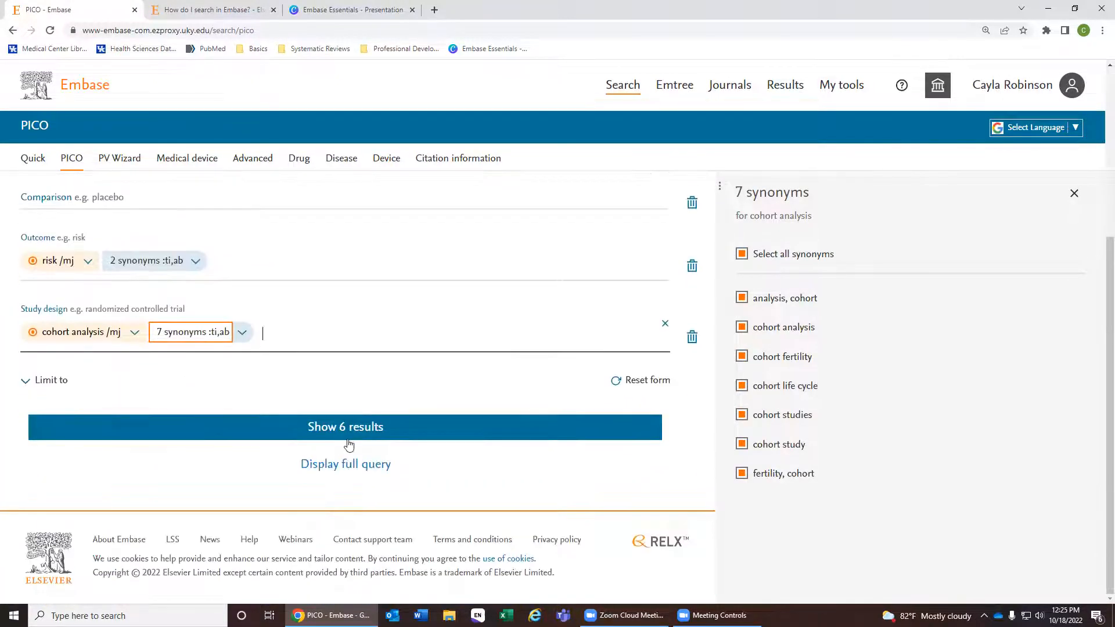
Review the completed PICO elements and run the search to show its results
scroll(373, 451, "up", 4)
scroll(386, 452, "down", 1)
scroll(398, 450, "up", 1)
scroll(398, 455, "down", 2)
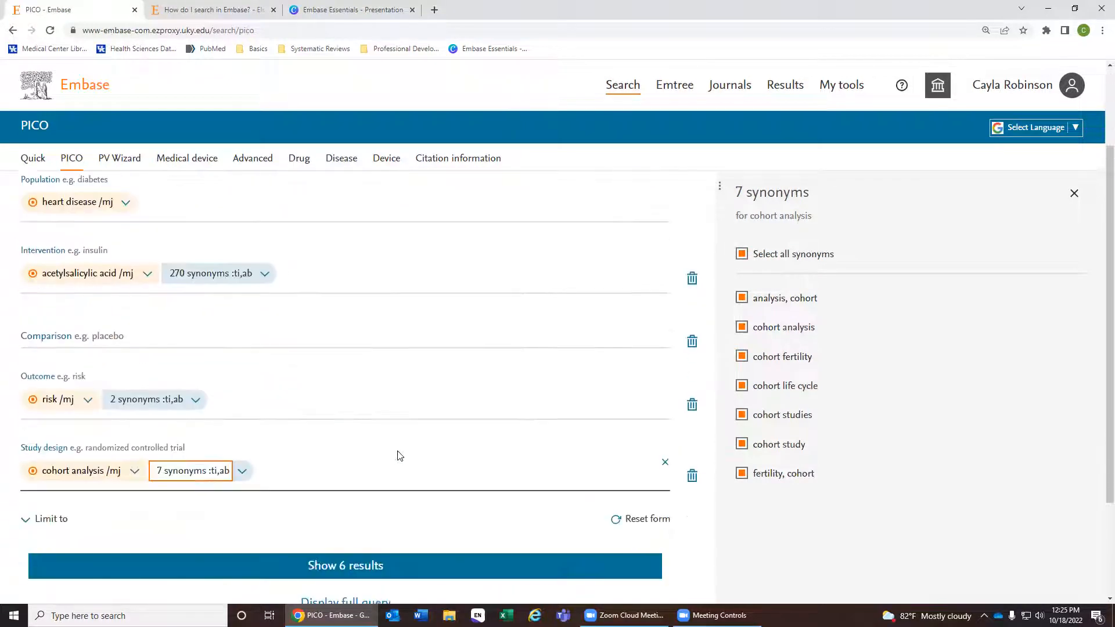
left_click(346, 566)
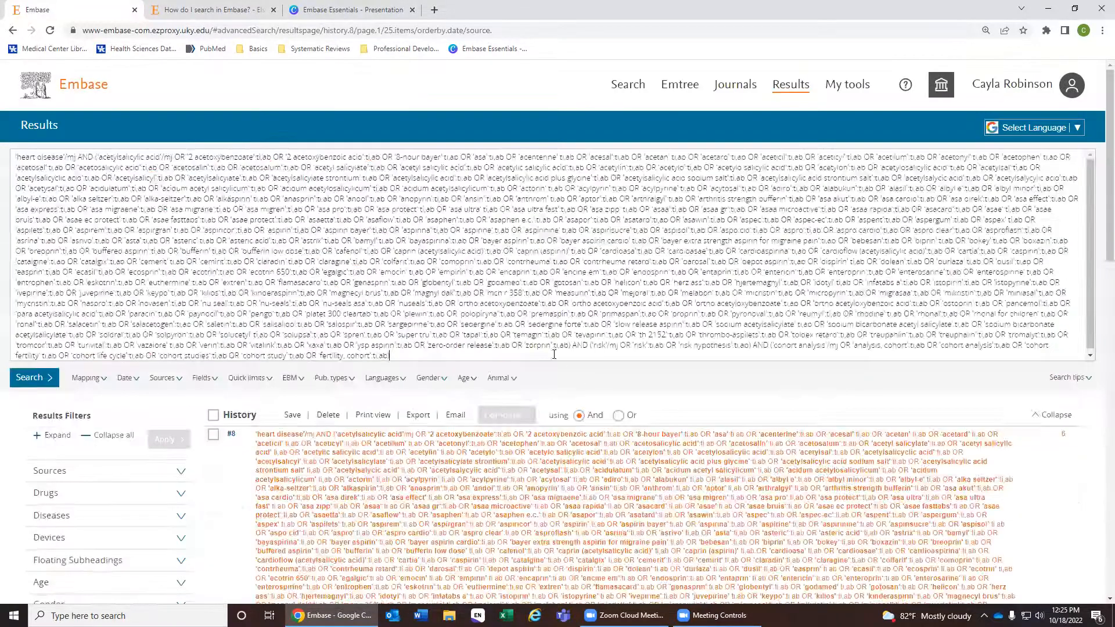
Look over the new search in the history and enlarge the page to 150% so its query is readable
scroll(797, 406, "down", 2)
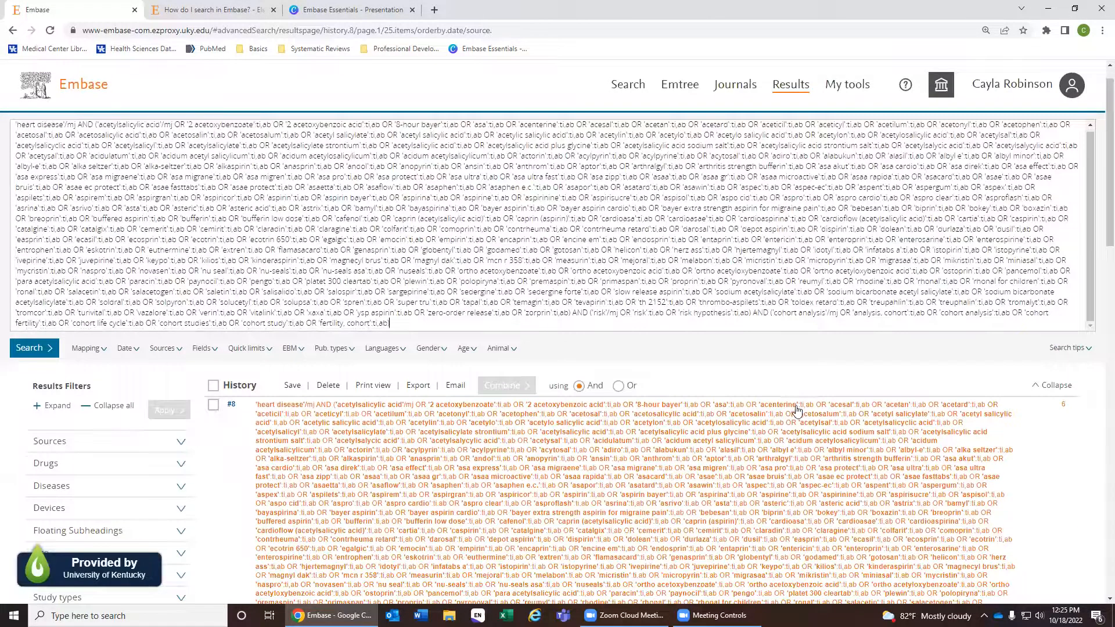
scroll(722, 509, "down", 1)
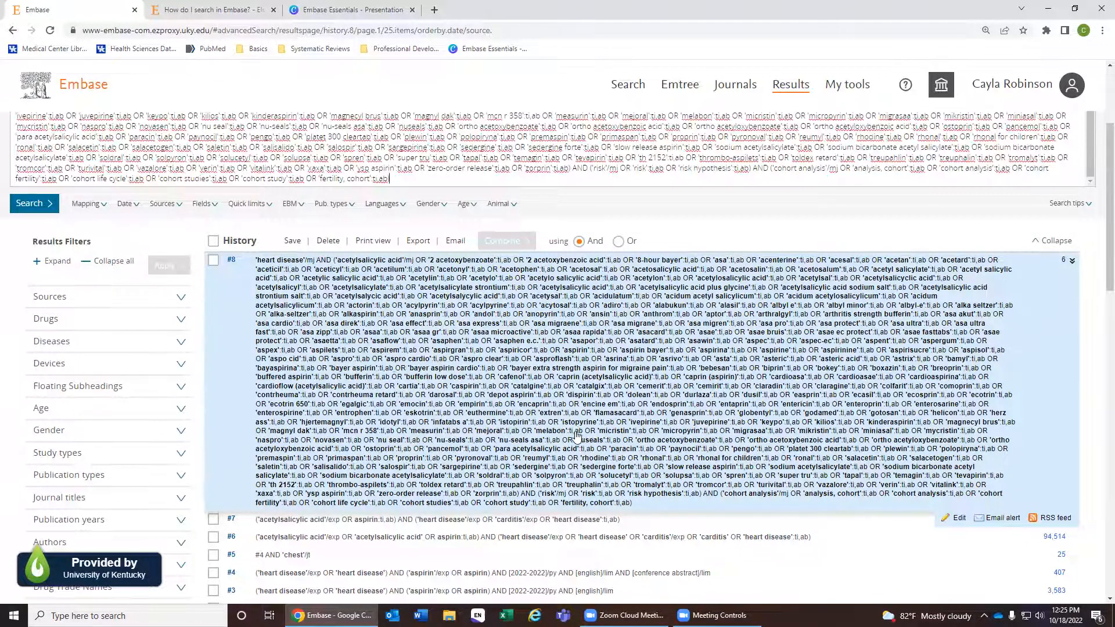
scroll(578, 438, "up", 1)
scroll(294, 390, "up", 1)
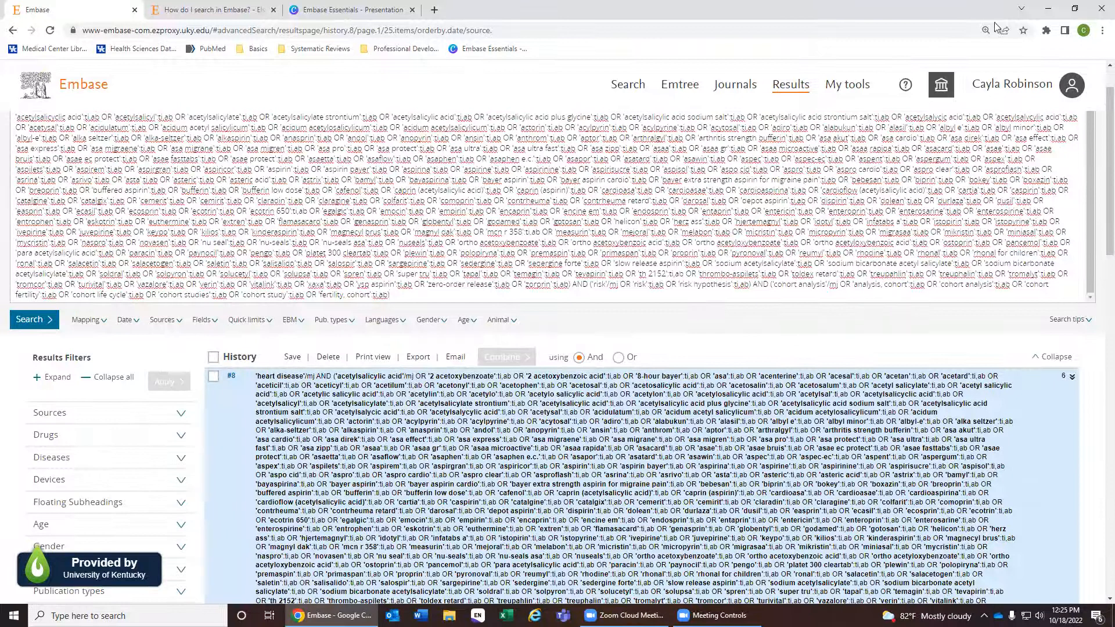
left_click(1101, 31)
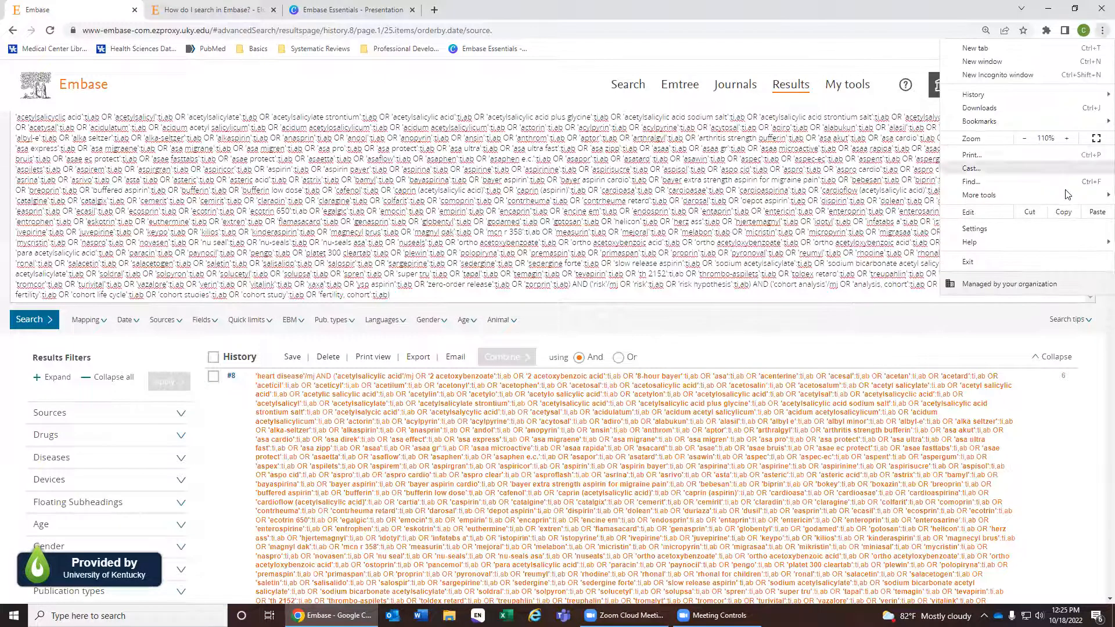
left_click(1064, 141)
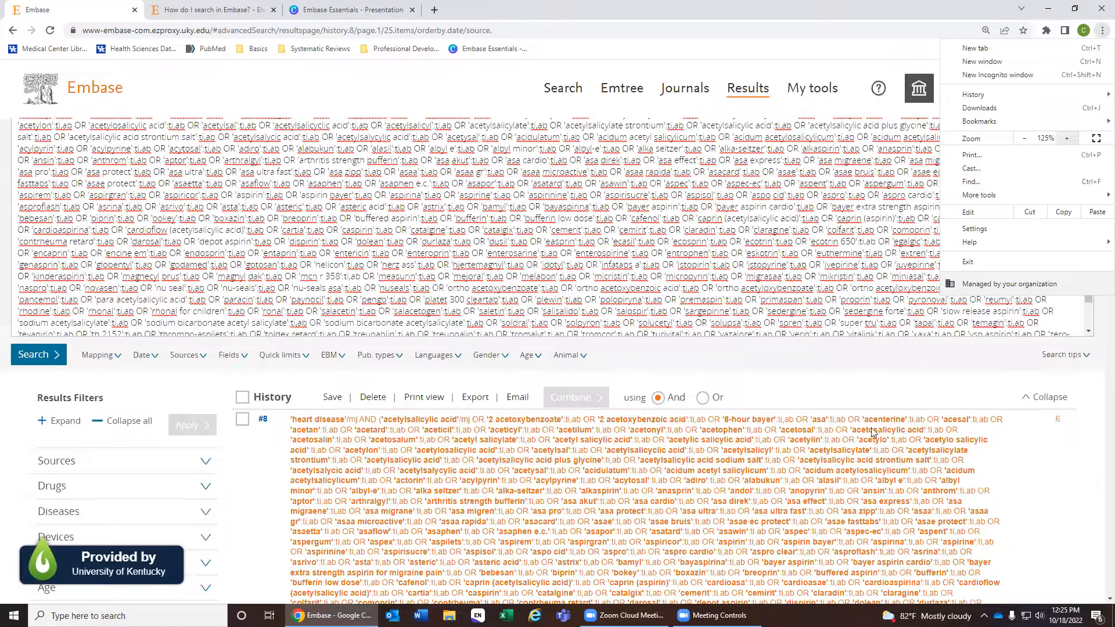
left_click(1022, 138)
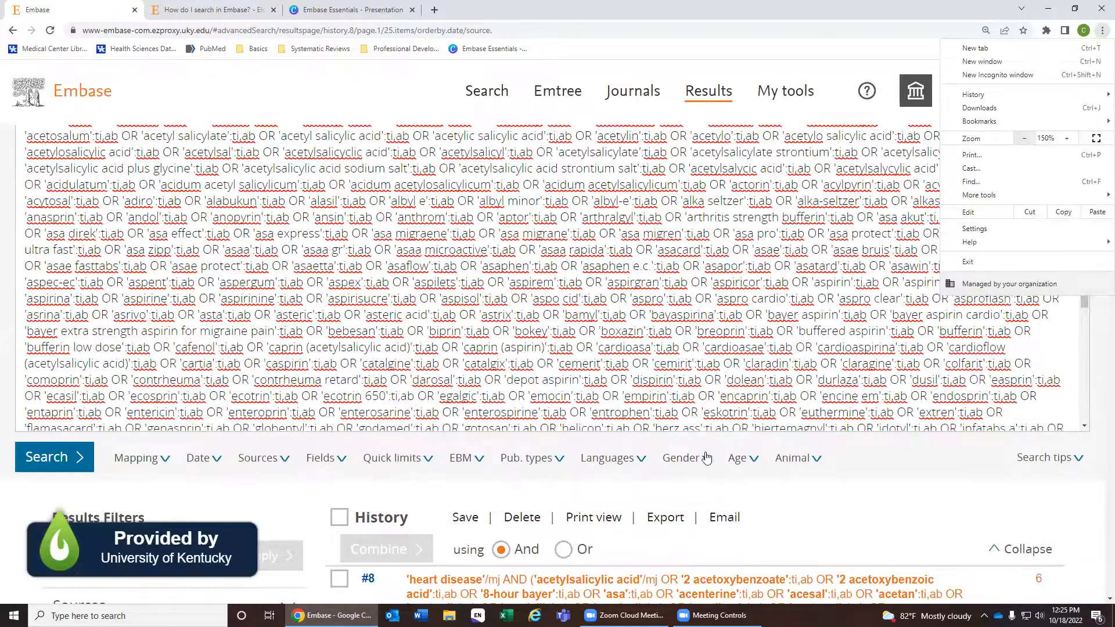
Examine the full query of search #8, from the heart disease term through to the cohort analysis synonyms
scroll(440, 265, "down", 4)
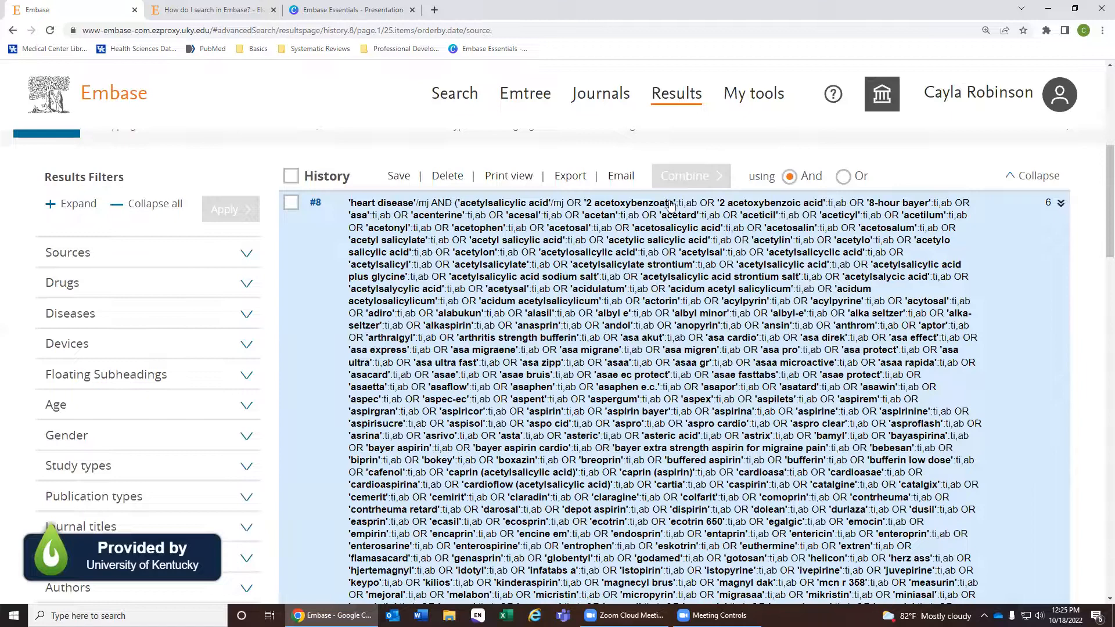
scroll(674, 501, "down", 3)
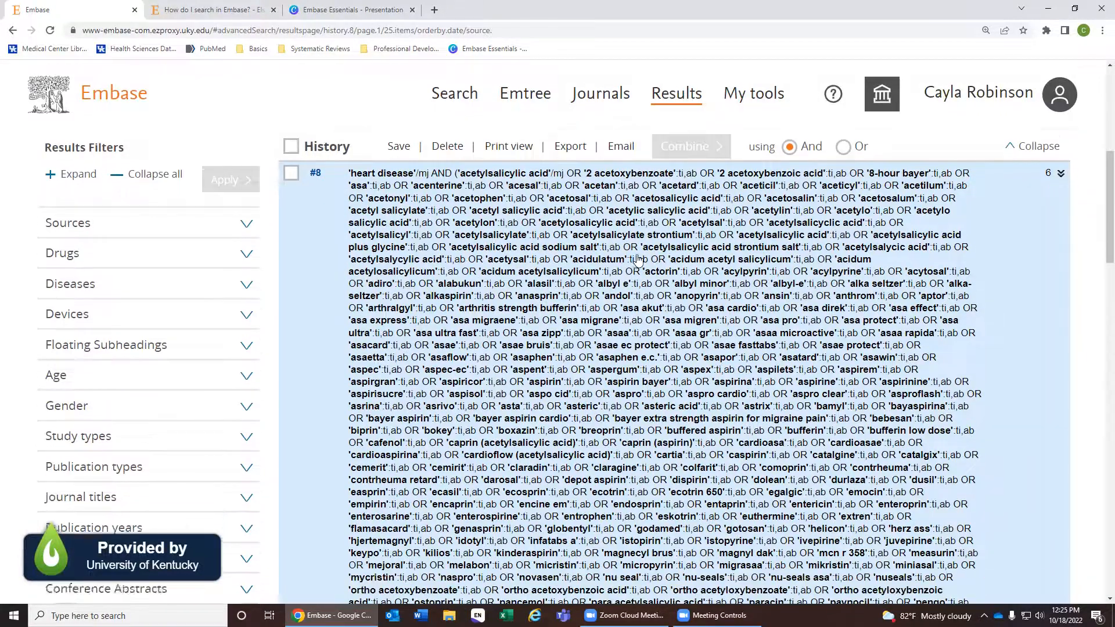
scroll(856, 345, "down", 1)
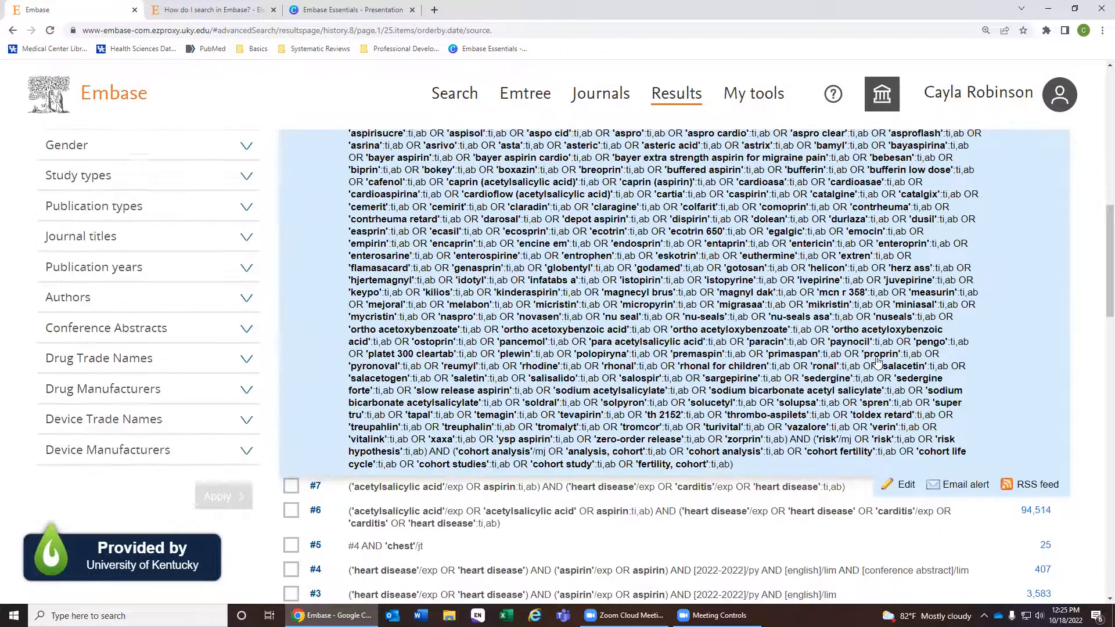
scroll(730, 236, "up", 1)
scroll(813, 386, "down", 2)
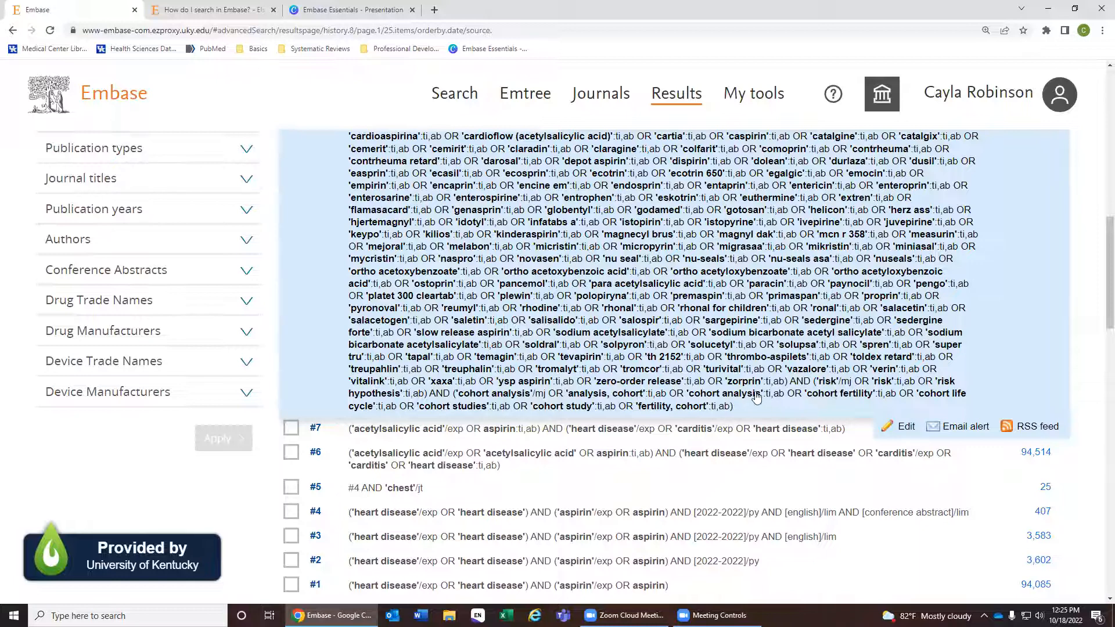
scroll(882, 233, "up", 2)
scroll(946, 60, "up", 5)
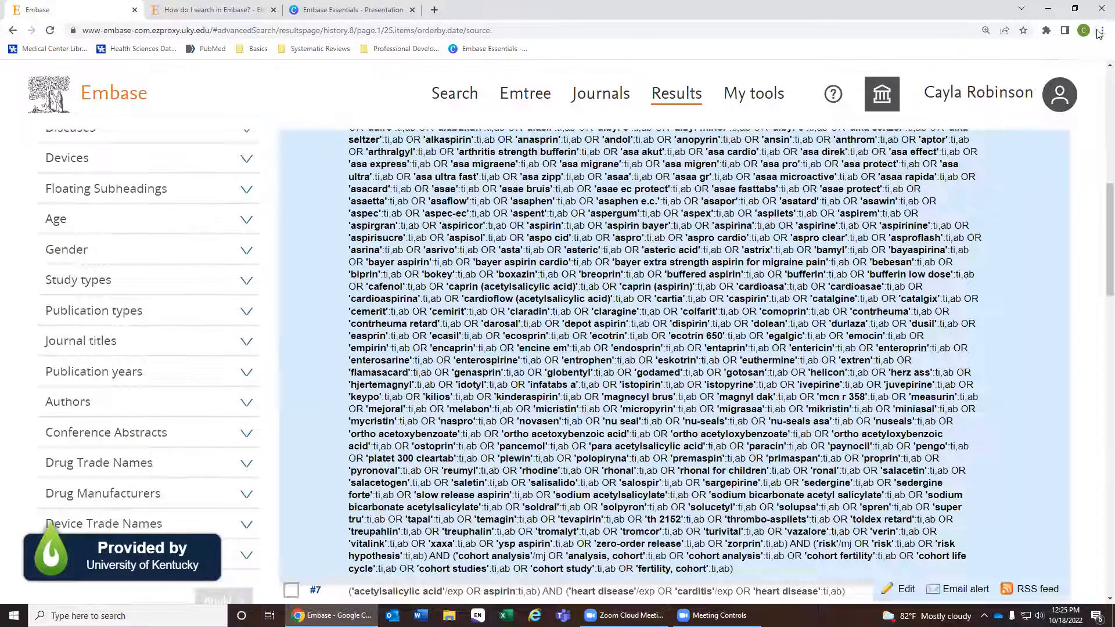
Restore the page to its normal zoom and display the results of search #8
left_click(1102, 30)
left_click(1022, 139)
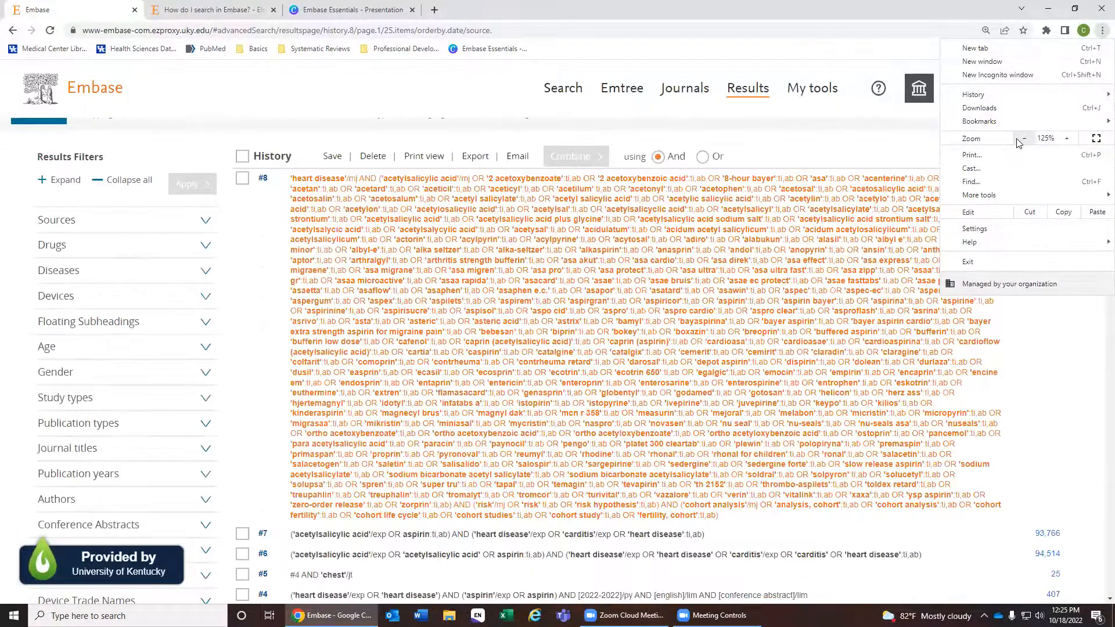
left_click(1022, 139)
left_click(869, 375)
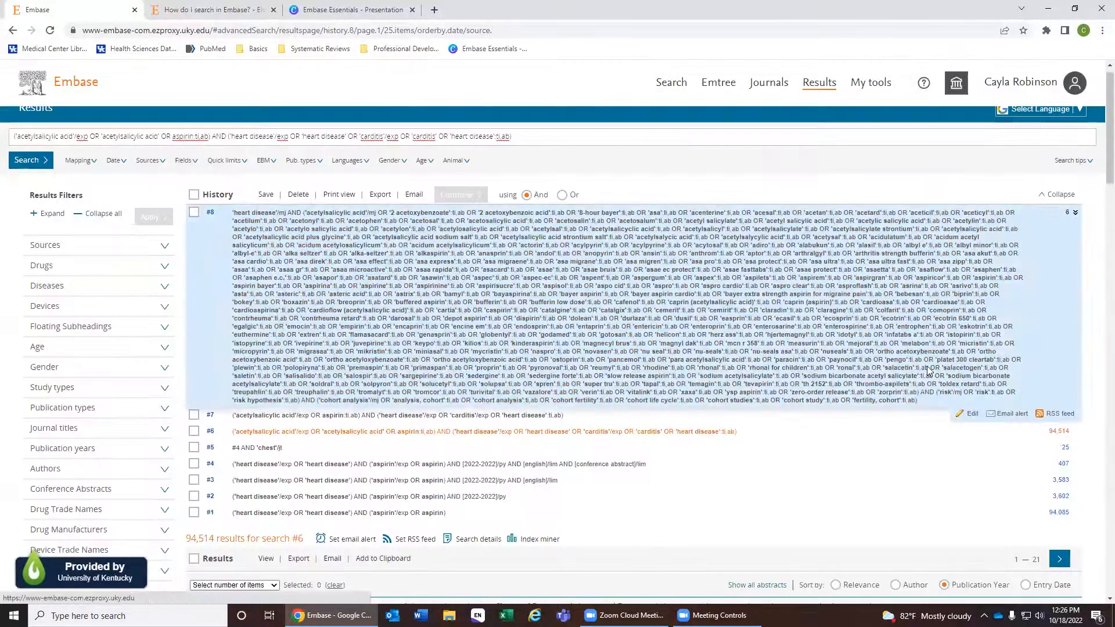
left_click(865, 379)
Look through the articles listed for search #8, checking their titles and highlighted search terms
scroll(877, 389, "down", 4)
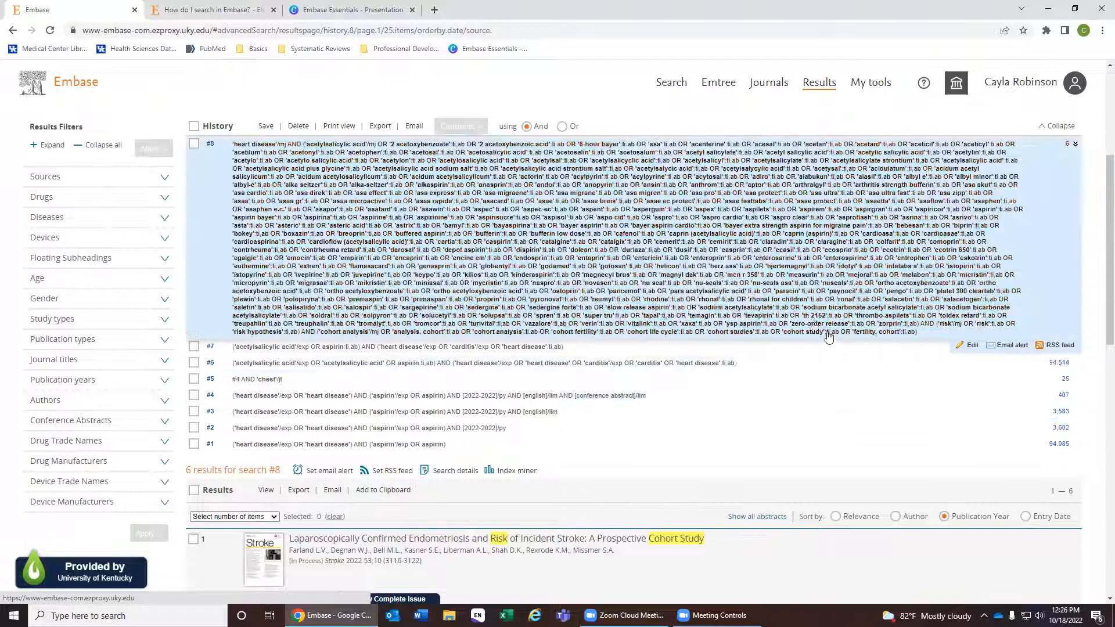
scroll(660, 264, "up", 3)
scroll(660, 265, "down", 6)
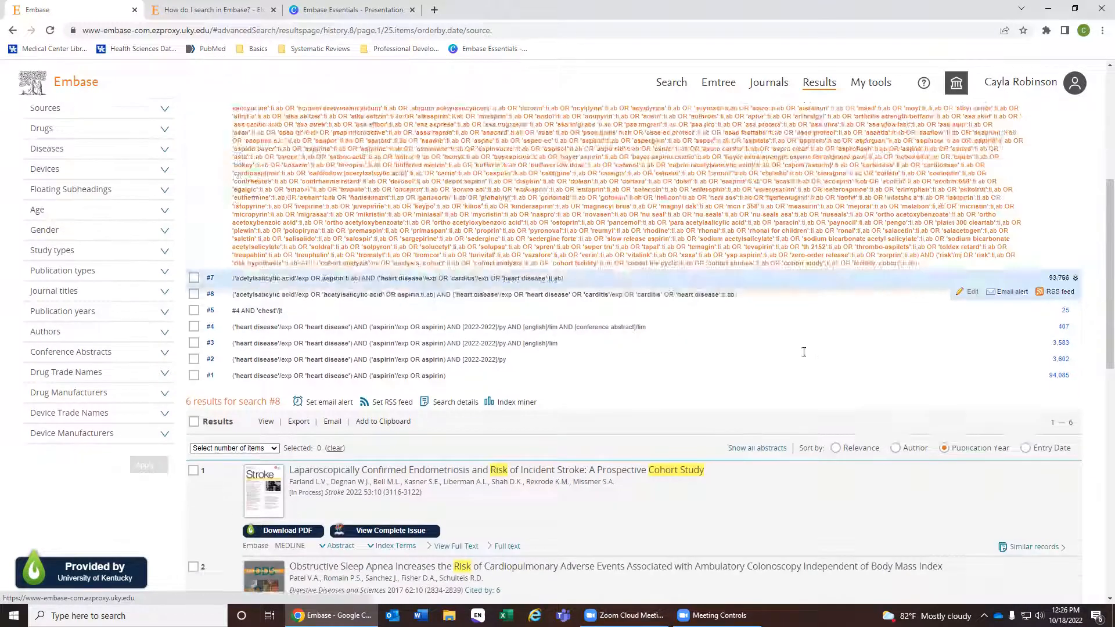
scroll(264, 413, "down", 7)
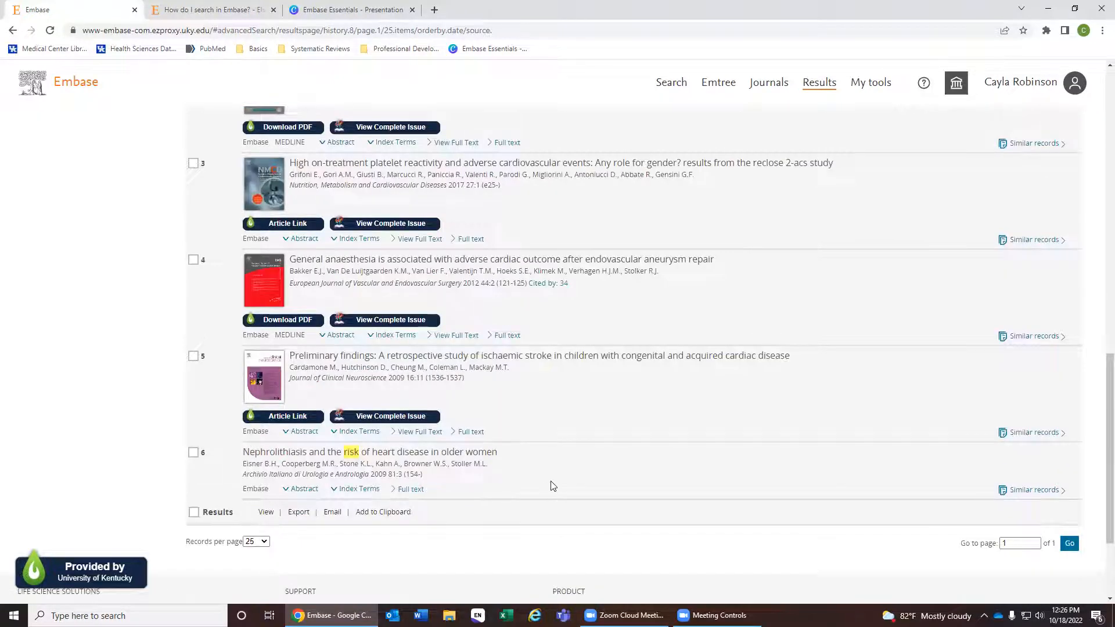
scroll(498, 474, "up", 4)
scroll(503, 480, "down", 3)
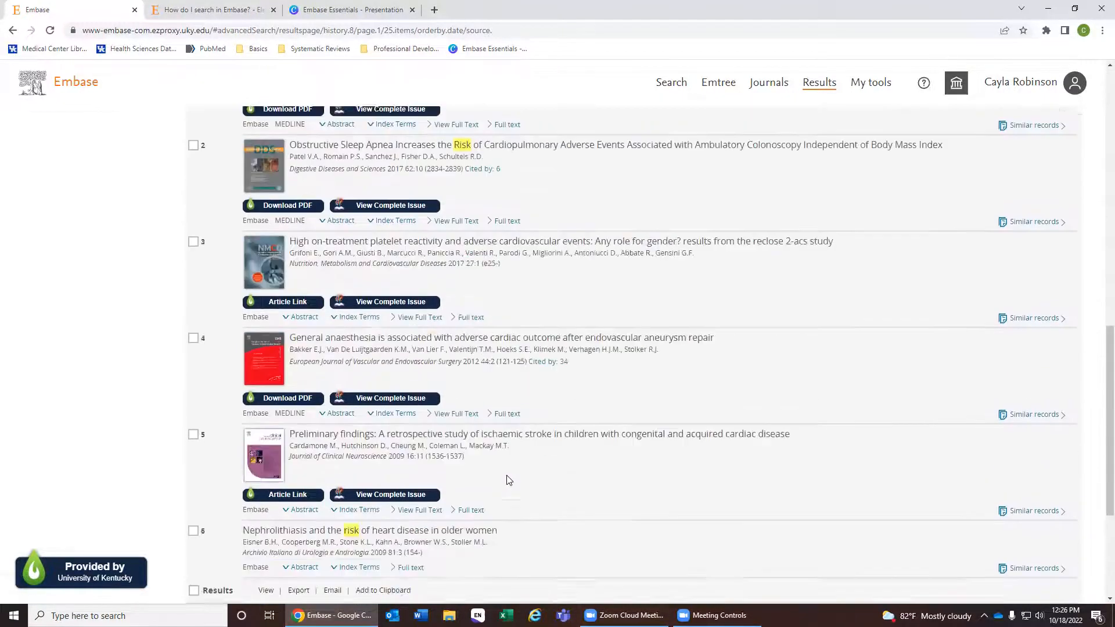
scroll(507, 480, "up", 7)
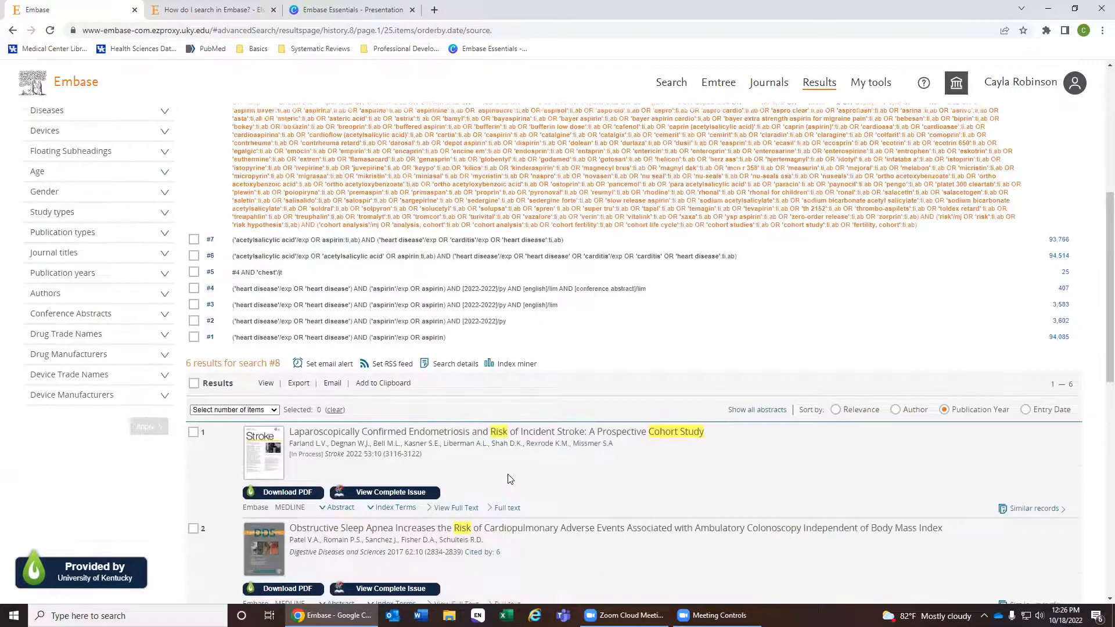
scroll(509, 478, "down", 4)
scroll(509, 478, "up", 5)
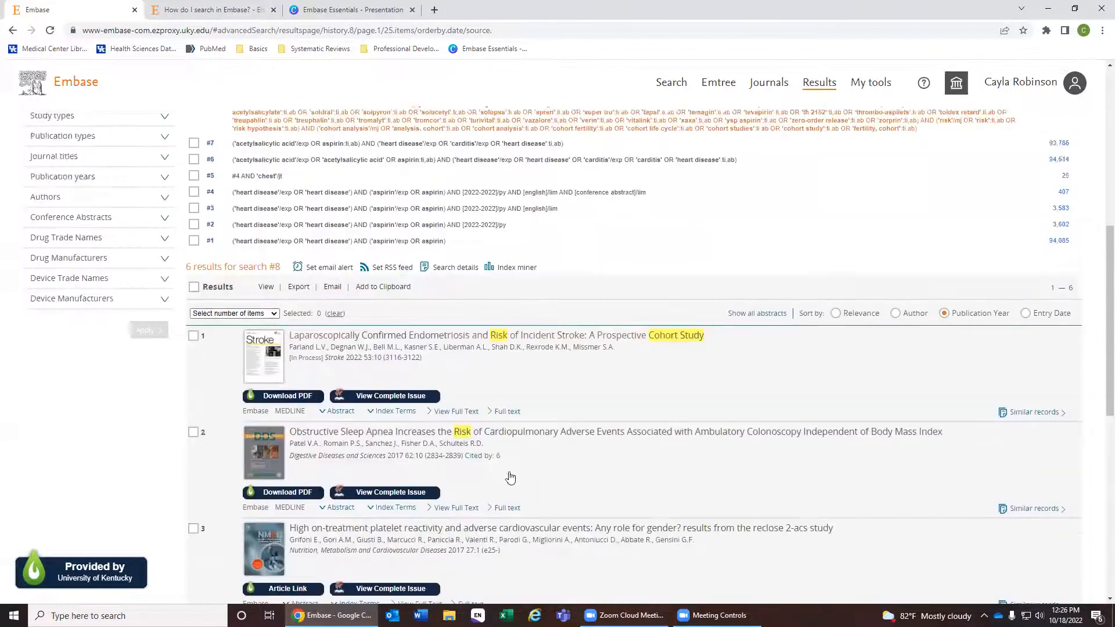
scroll(778, 343, "down", 3)
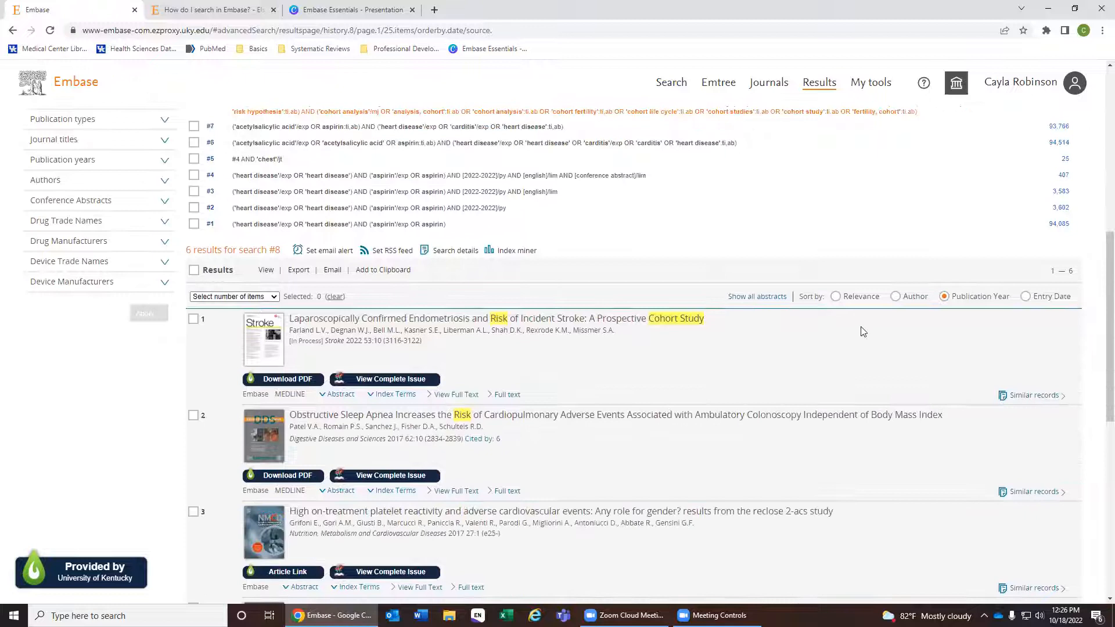
Open the record on laparoscopically confirmed endometriosis and incident stroke, and review its abstract and its drug, disease and other index terms
left_click(603, 319)
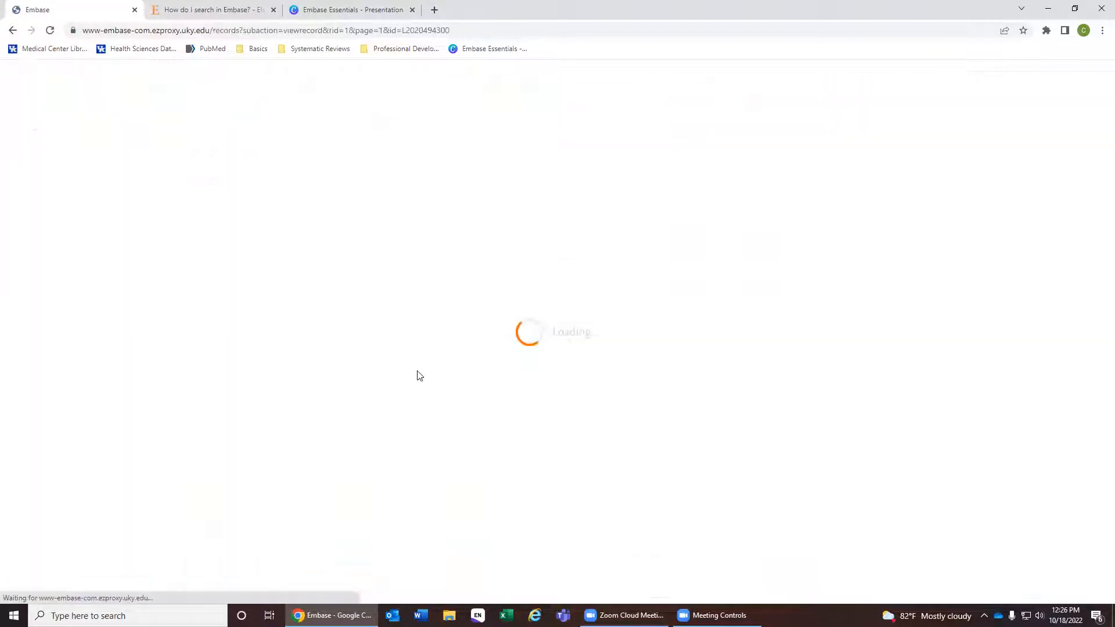
right_click(433, 458)
left_click(756, 296)
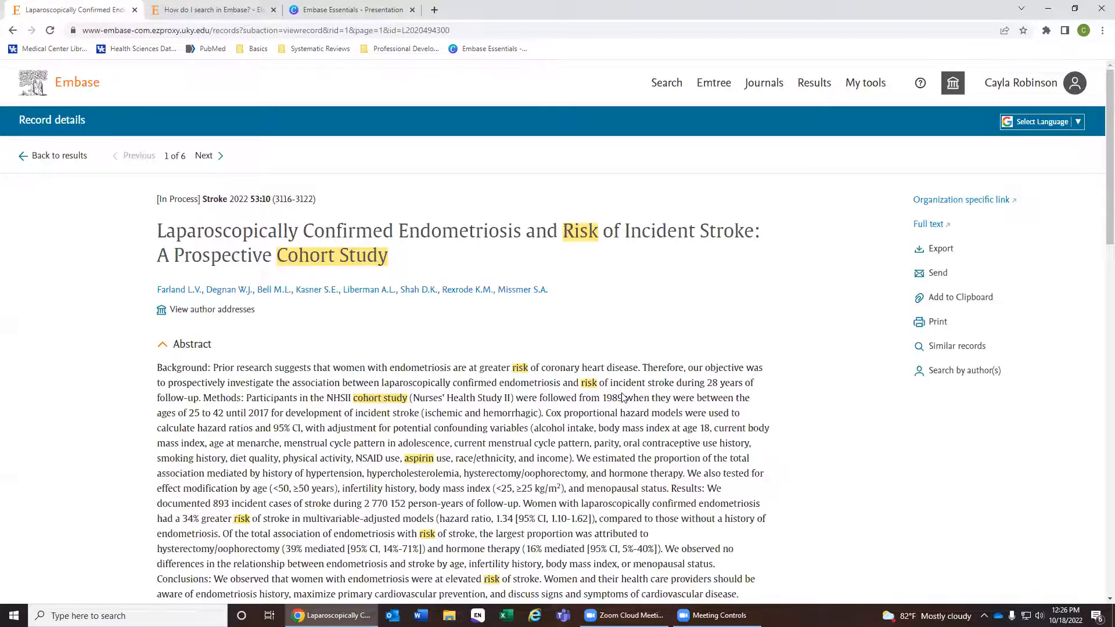
scroll(621, 394, "down", 1)
scroll(443, 392, "down", 7)
scroll(443, 392, "up", 4)
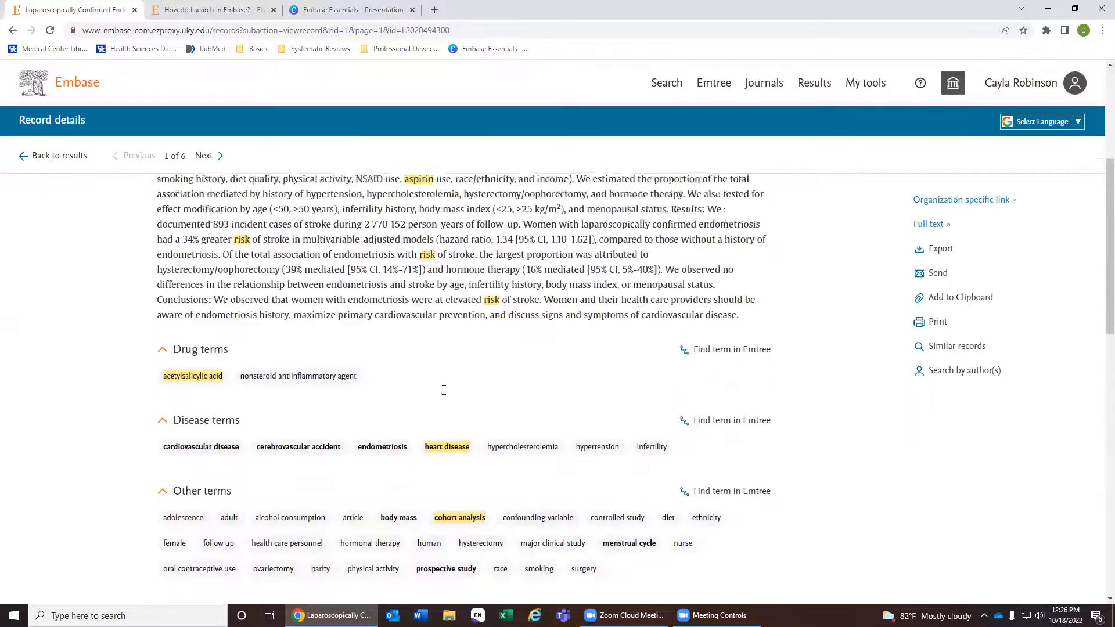
scroll(442, 397, "up", 2)
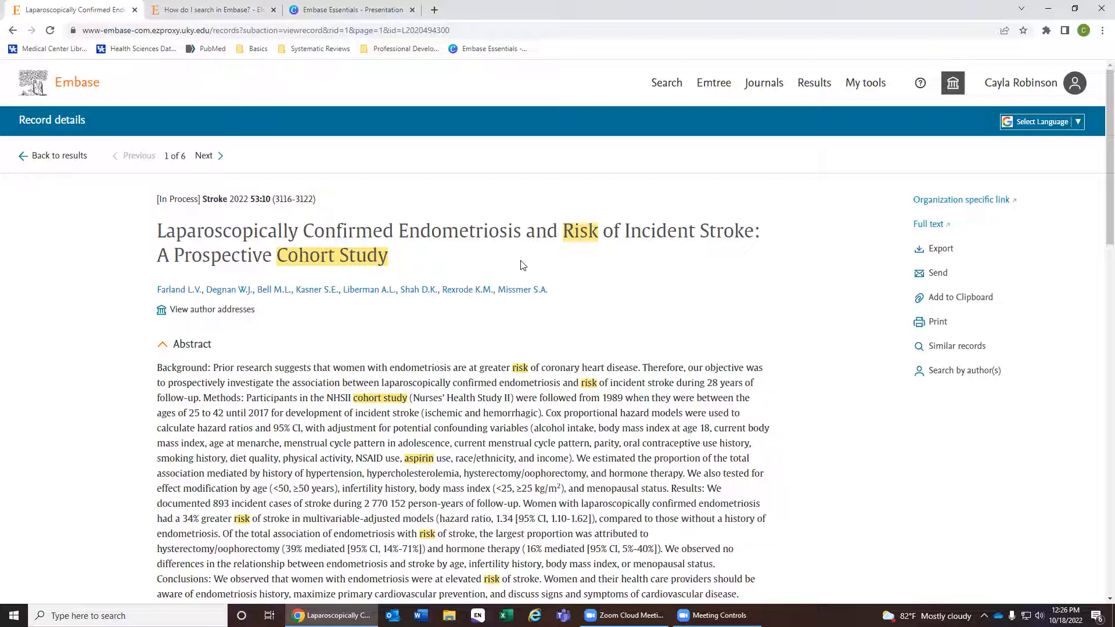
Review the endometriosis and stroke record's title, journal source and abstract for the highlighted search terms
left_click_drag(446, 267, 82, 251)
left_click_drag(161, 198, 201, 199)
left_click(178, 210)
scroll(67, 383, "down", 5)
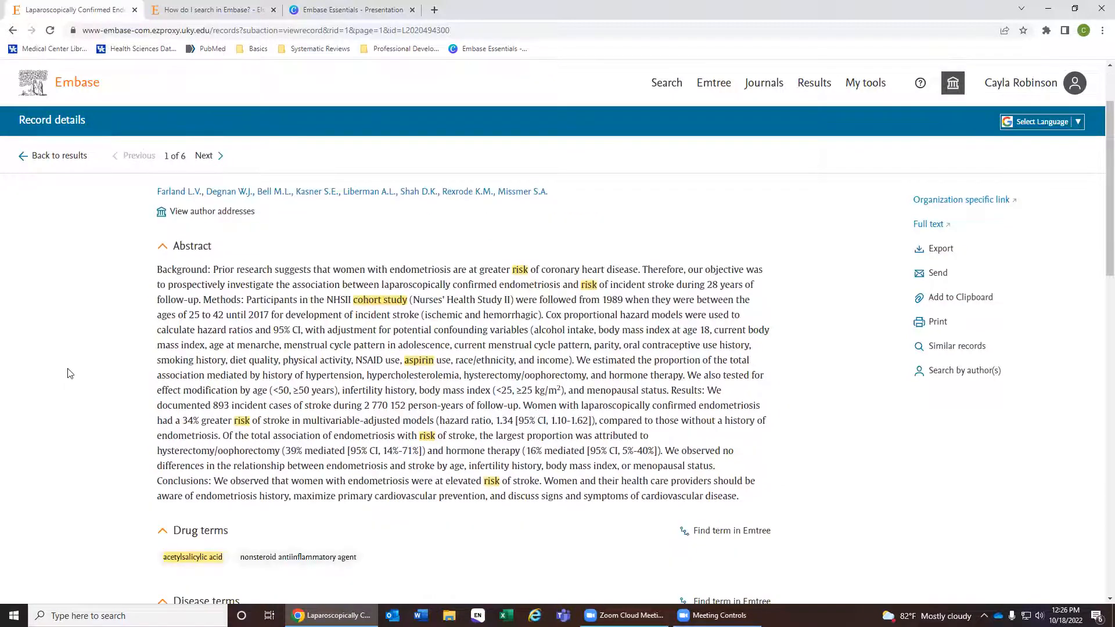
scroll(653, 482, "up", 3)
scroll(725, 470, "down", 1)
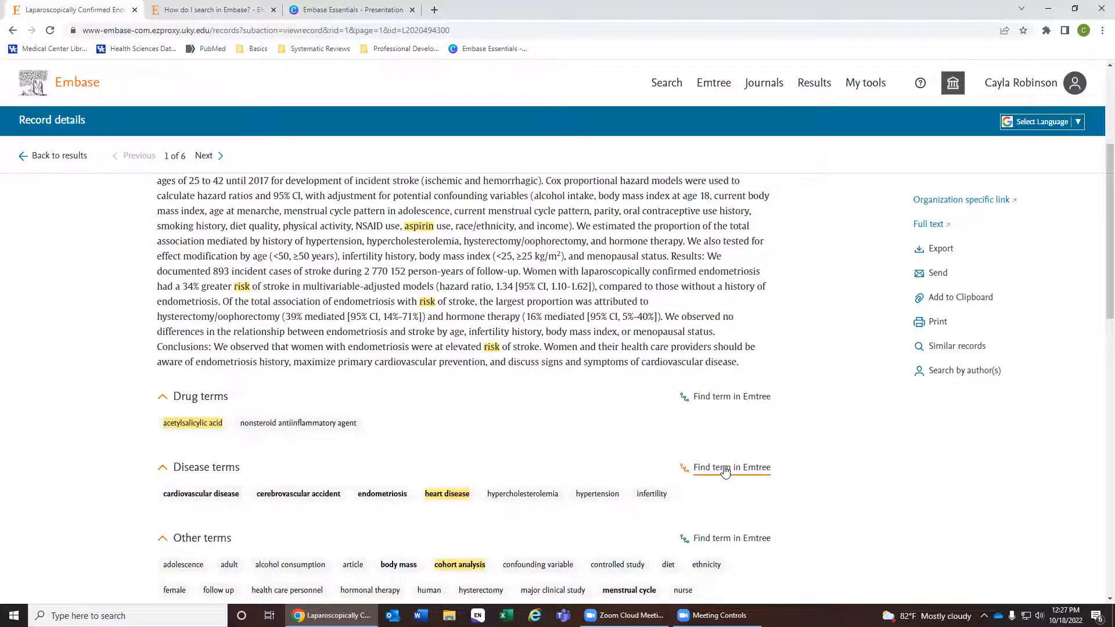
scroll(725, 471, "up", 4)
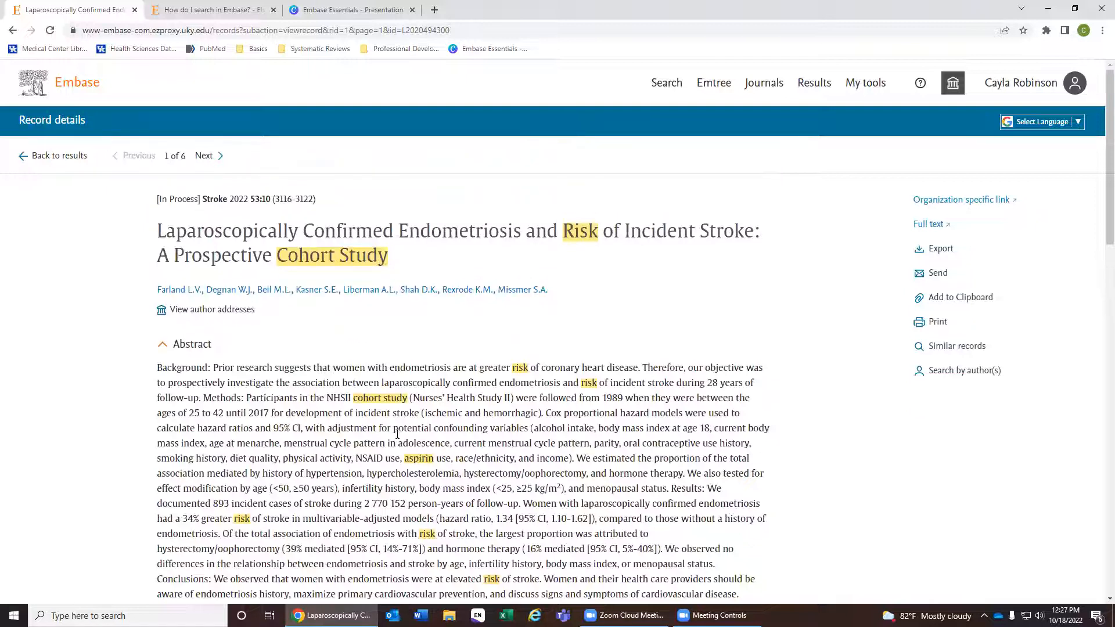
scroll(445, 468, "down", 1)
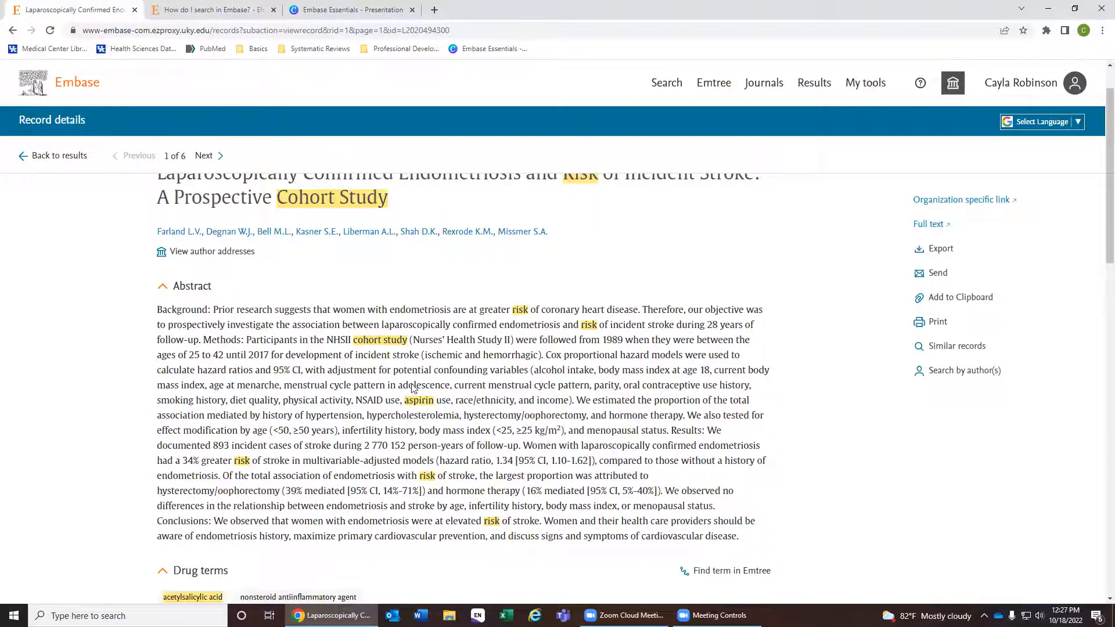
scroll(412, 388, "up", 1)
Examine the record's drug, disease and other index terms, its author keywords and its additional information
scroll(413, 387, "down", 4)
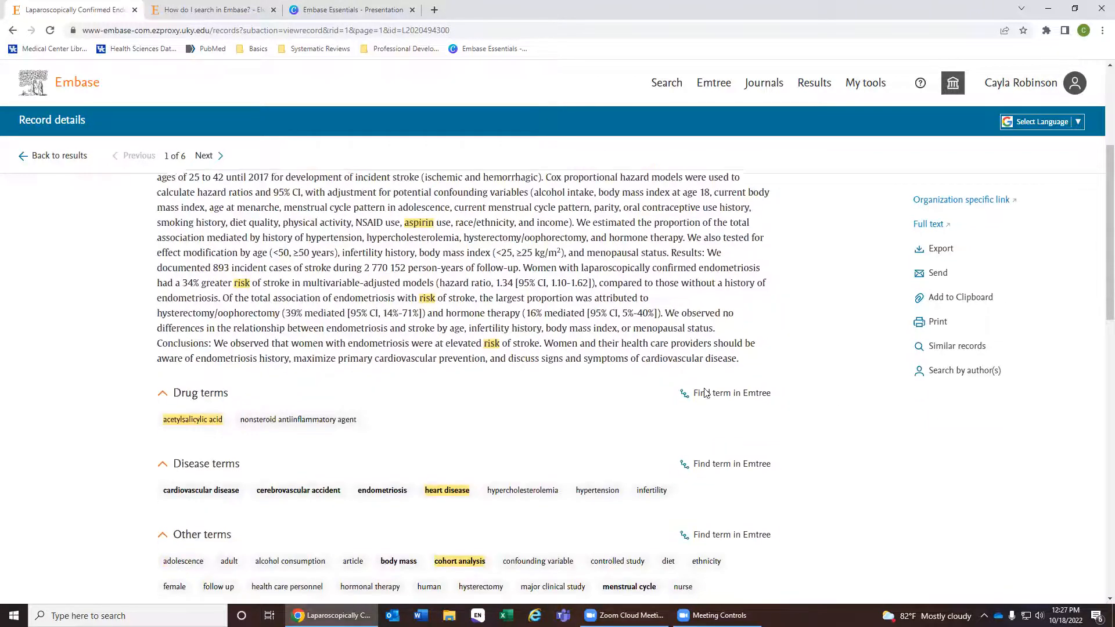
scroll(190, 320, "down", 2)
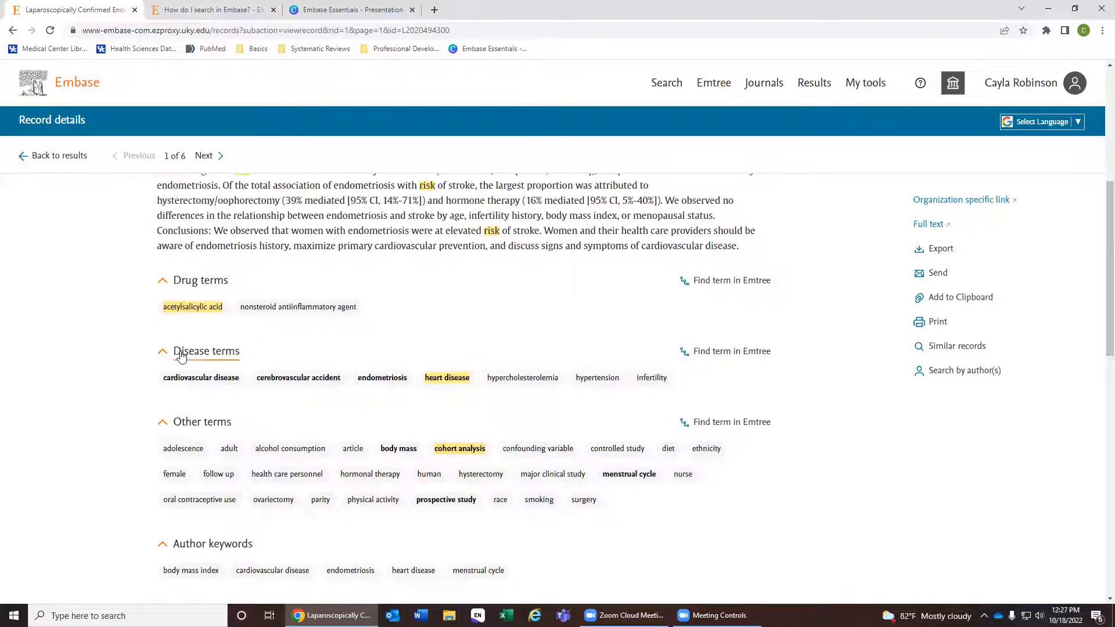
mouse_move(461, 378)
mouse_move(451, 448)
scroll(458, 449, "down", 4)
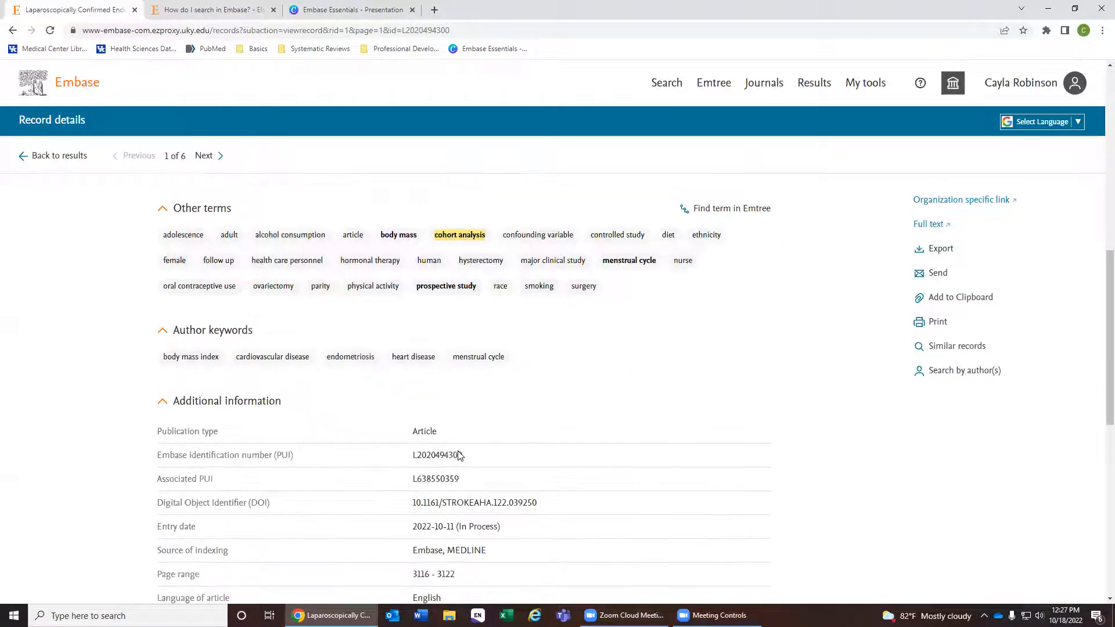
scroll(459, 506, "down", 4)
scroll(461, 510, "up", 17)
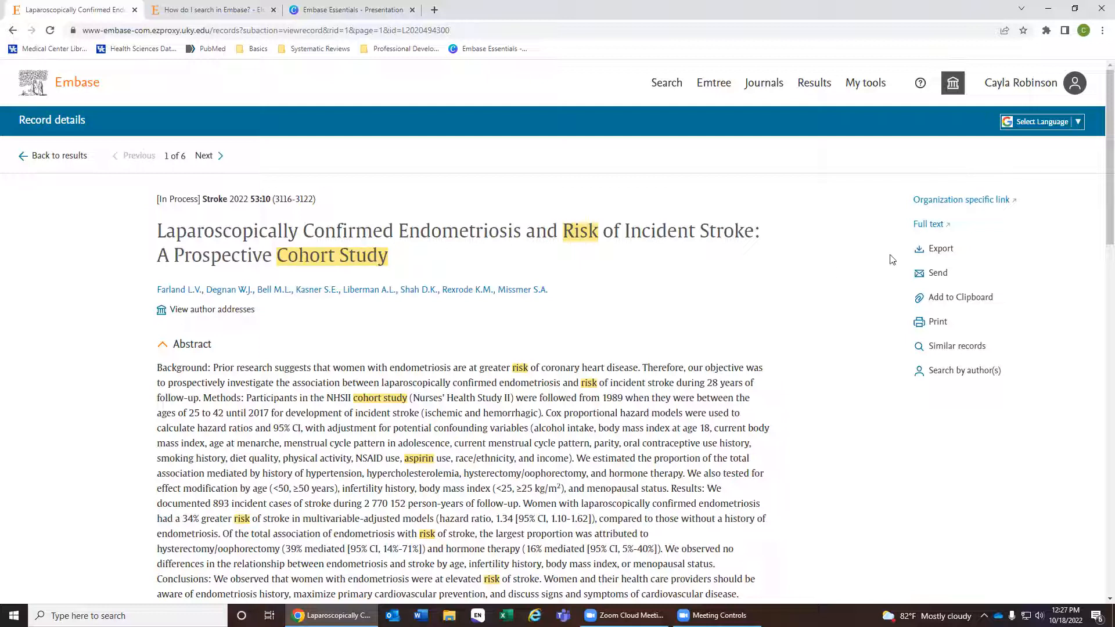
Open the record's full text in a separate tab and look through the publisher's version of the article
right_click(929, 228)
left_click(943, 238)
left_click(352, 10)
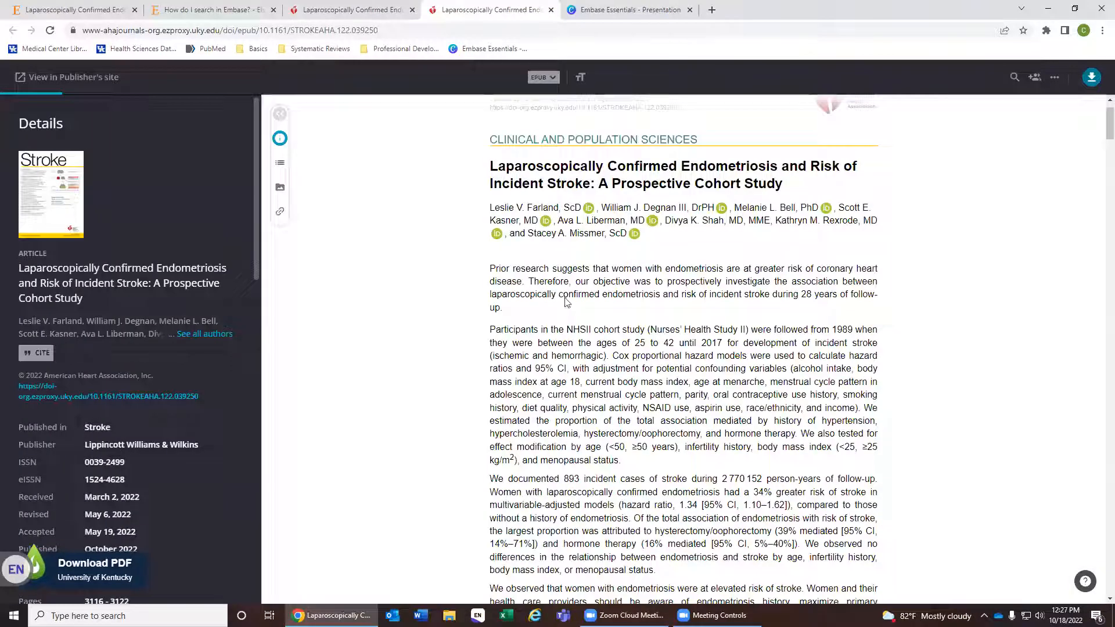
scroll(580, 281, "down", 5)
scroll(580, 281, "down", 20)
Close the full-text article tabs and the Embase help page, and return to the endometriosis and stroke record
left_click(551, 10)
left_click(412, 10)
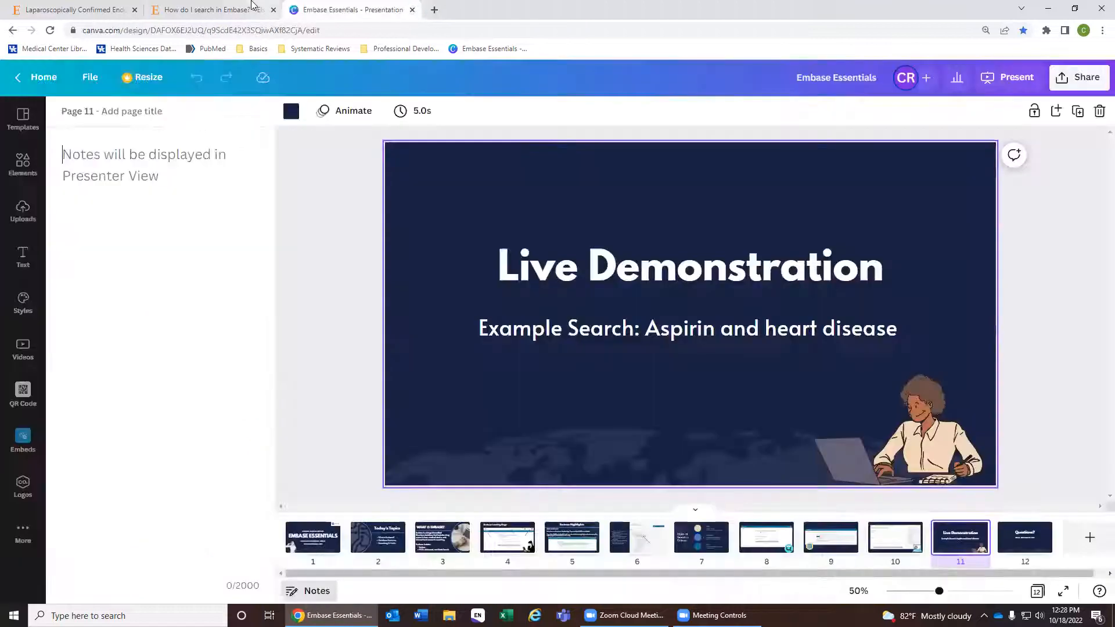
left_click(253, 7)
left_click(272, 10)
left_click(87, 8)
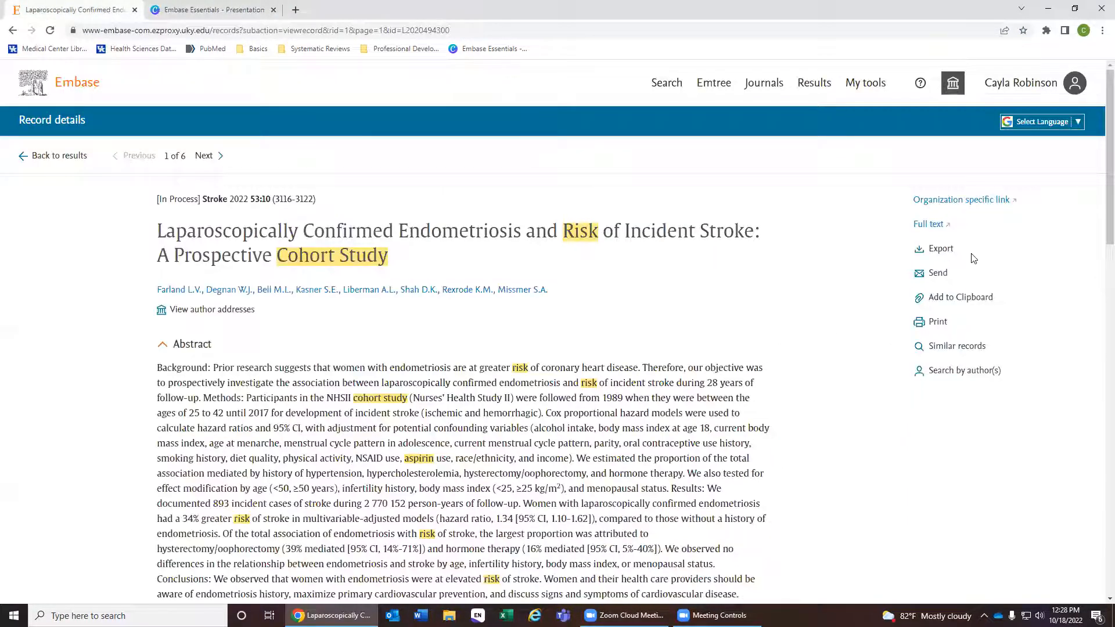
Add the endometriosis and stroke record to the clipboard
left_click(970, 299)
left_click_drag(996, 301, 906, 302)
left_click(764, 328)
Prepare an email of the record with the subject Embase and all available content, and discard it without sending
left_click(931, 273)
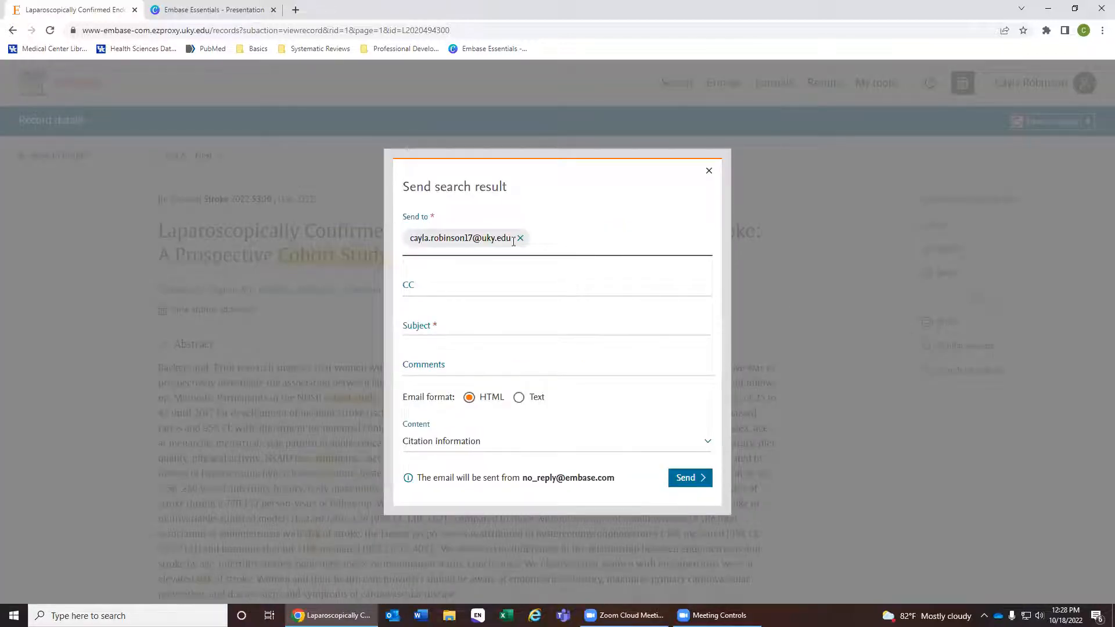
left_click(455, 328)
type("Embase")
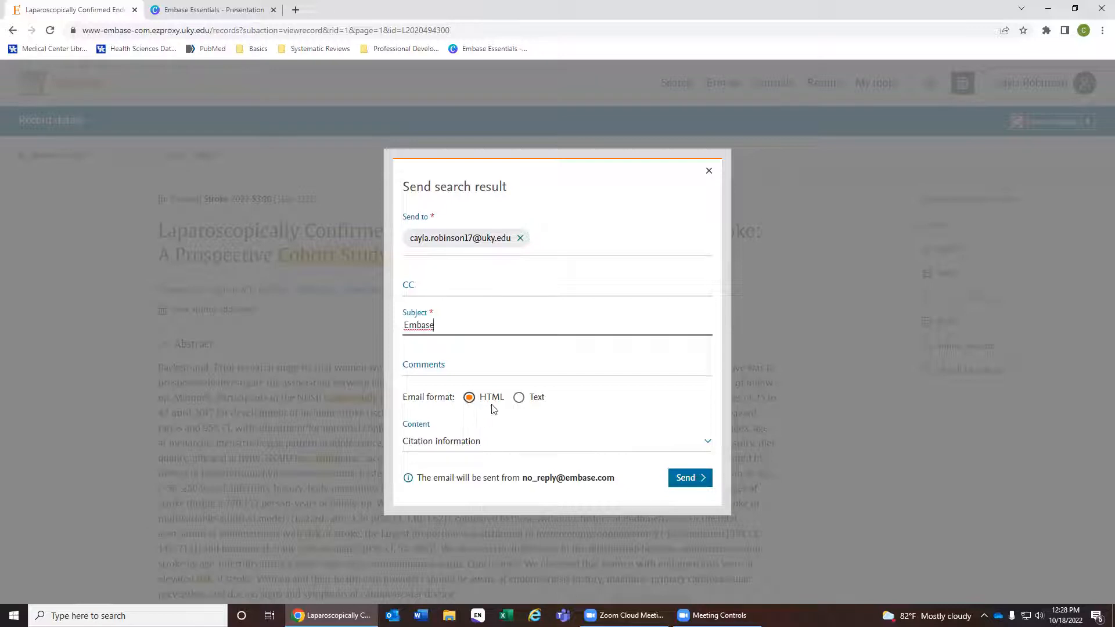
left_click_drag(615, 478, 522, 485)
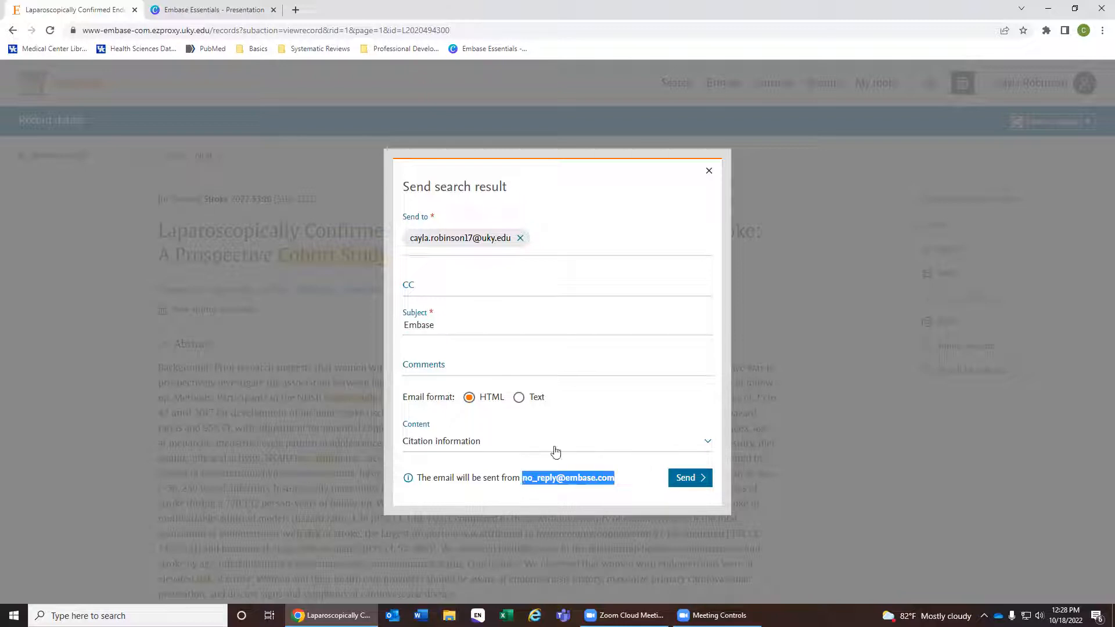
left_click(528, 452)
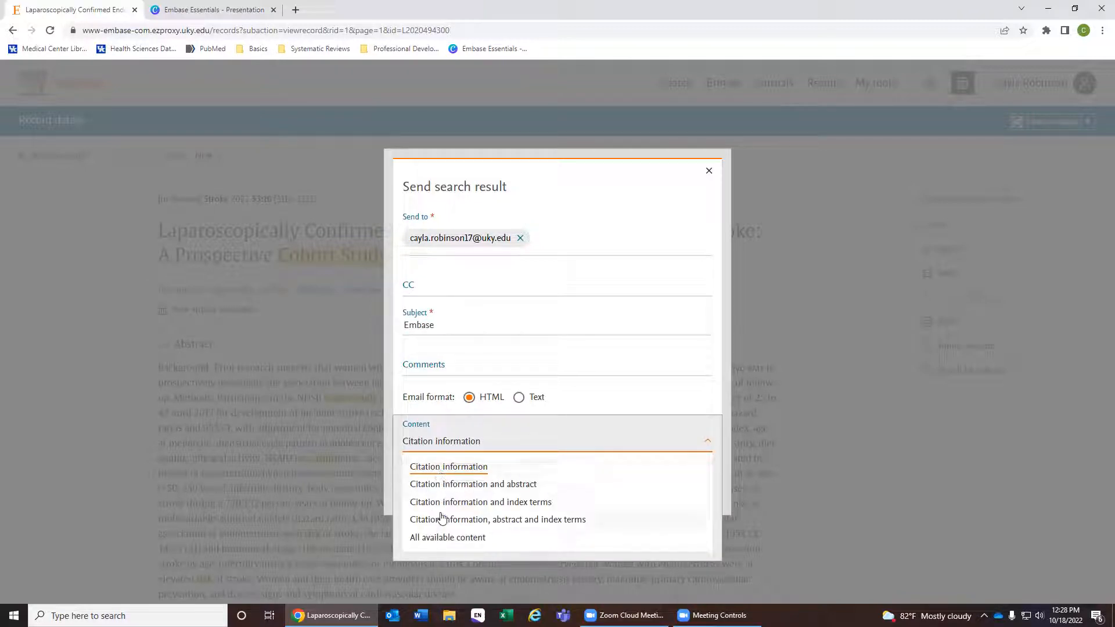
left_click(467, 538)
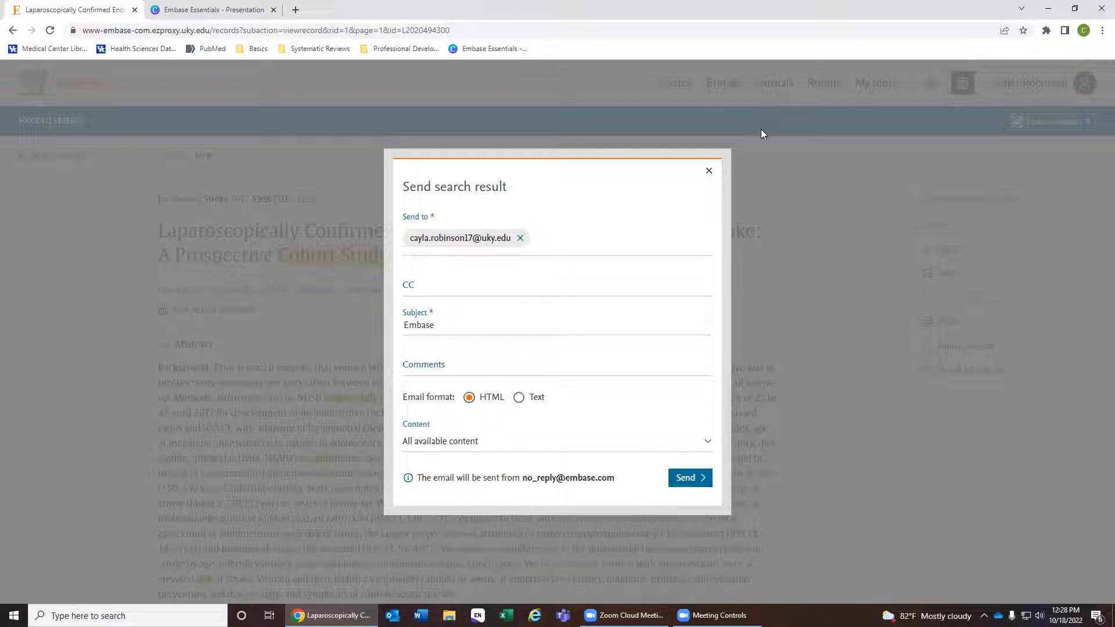
left_click(709, 170)
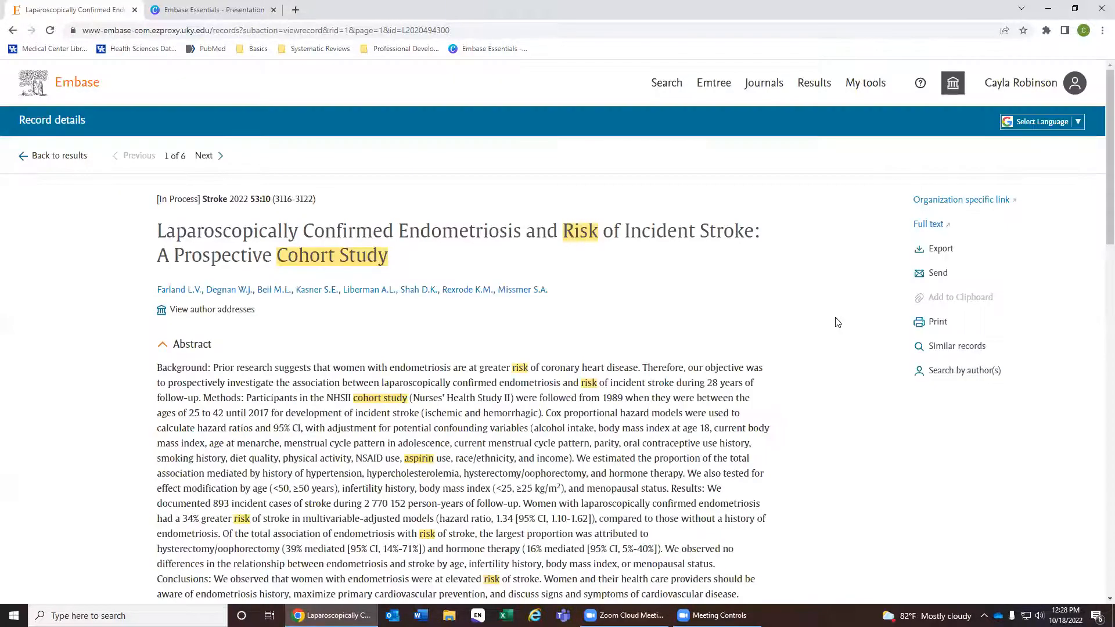
Run an author search from the record for the first listed author only
left_click(961, 372)
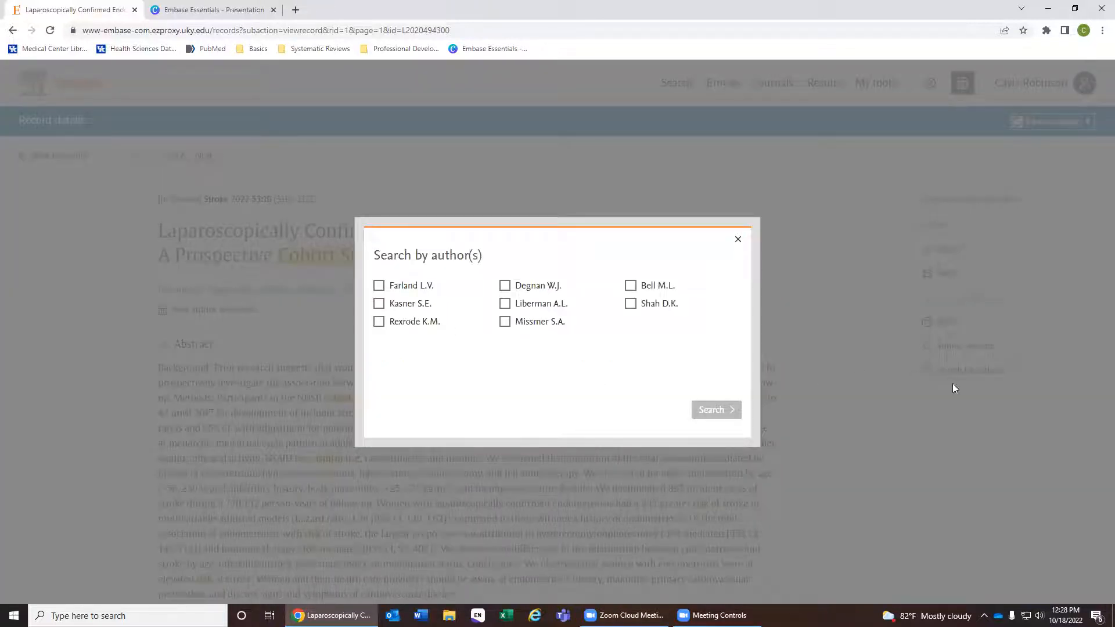
left_click(379, 285)
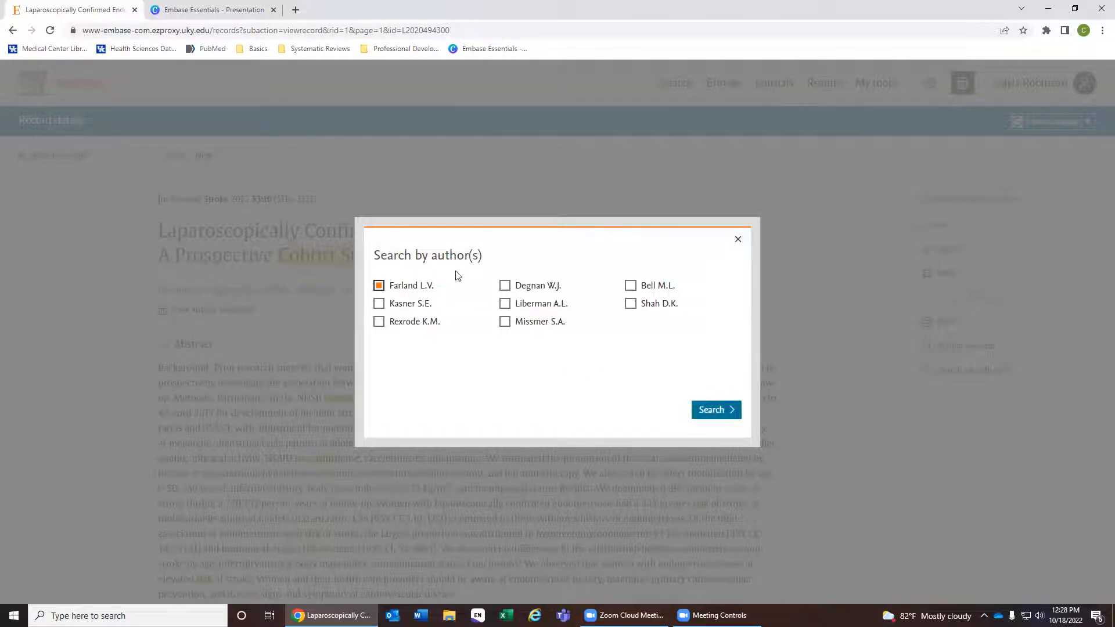
left_click(722, 409)
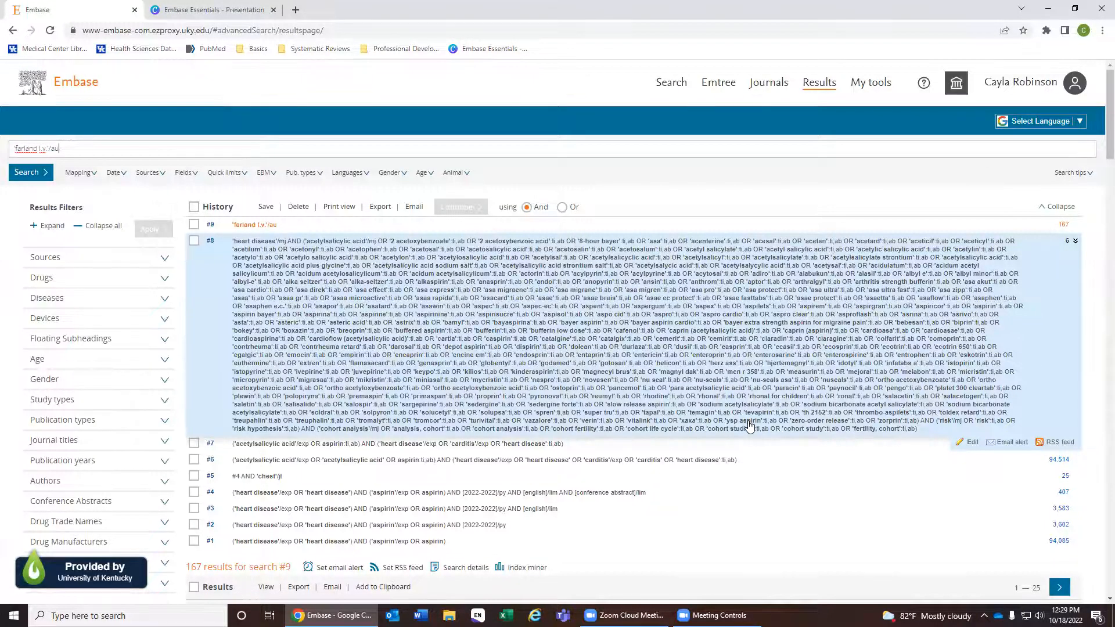
Look through the author search results, checking where the searched author appears in each article's author list
scroll(749, 426, "down", 10)
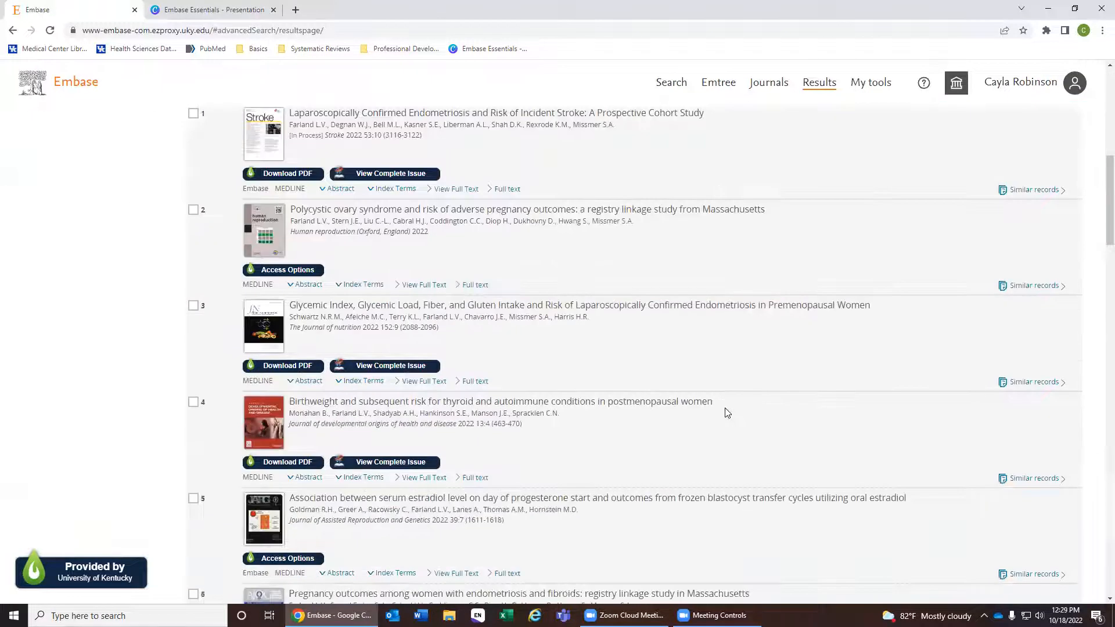
scroll(725, 412, "down", 4)
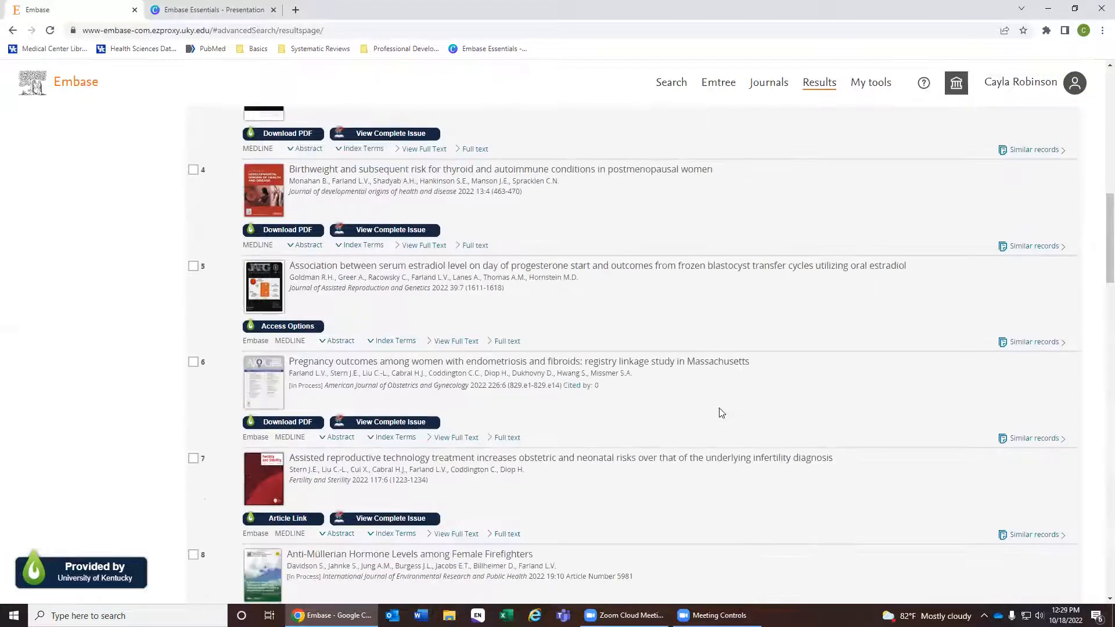
left_click_drag(288, 375, 326, 376)
scroll(700, 428, "down", 3)
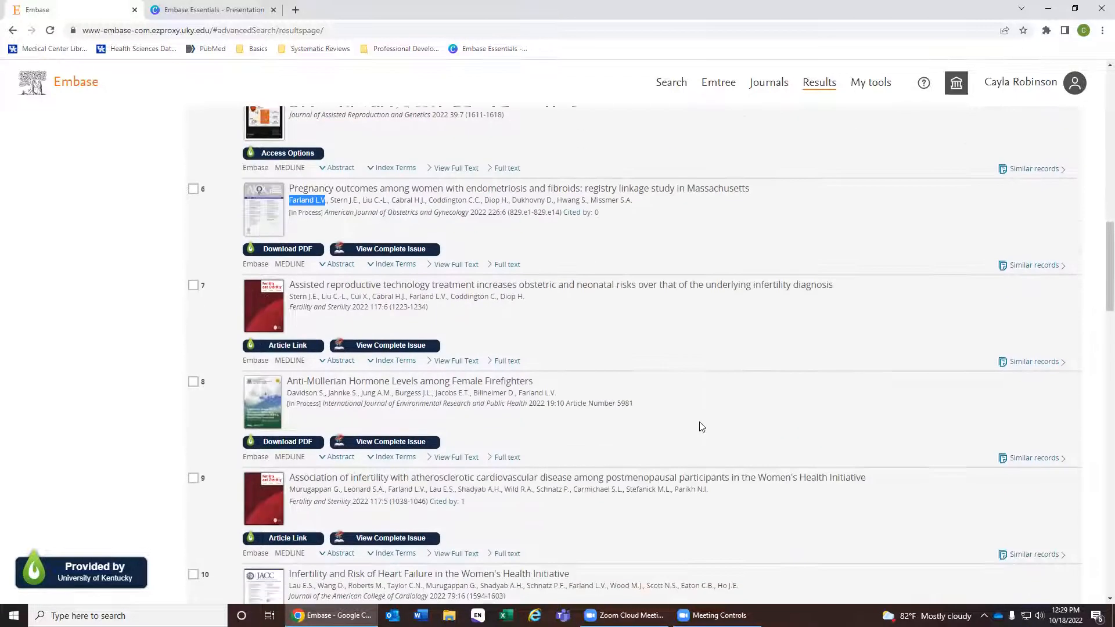
scroll(701, 428, "down", 2)
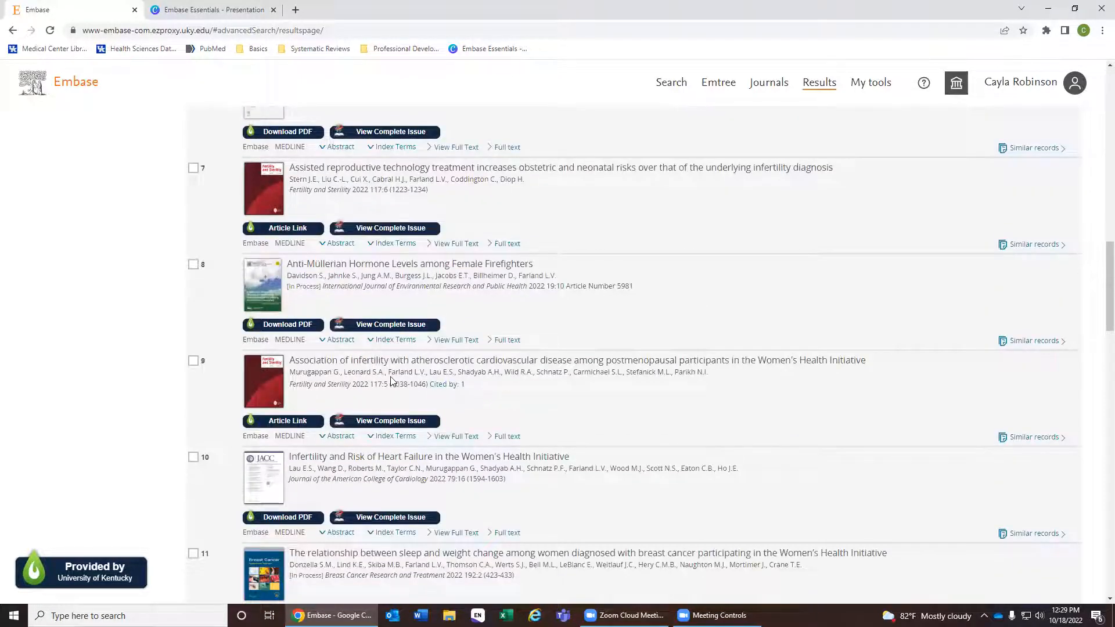
left_click_drag(393, 373, 426, 374)
scroll(592, 406, "down", 5)
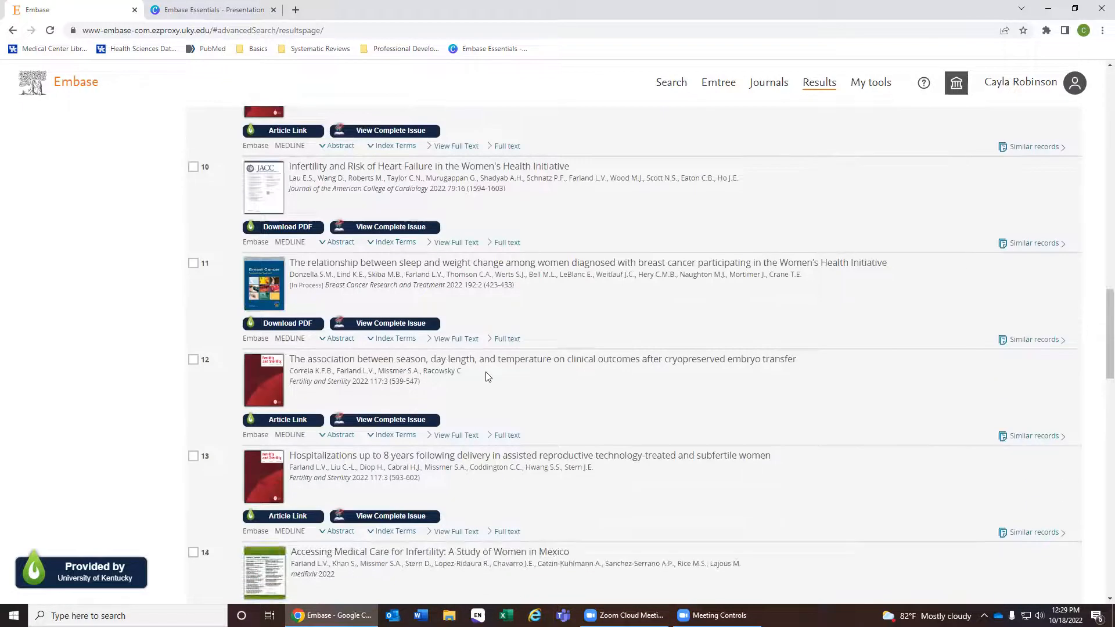
left_click_drag(373, 372, 336, 371)
scroll(657, 428, "up", 20)
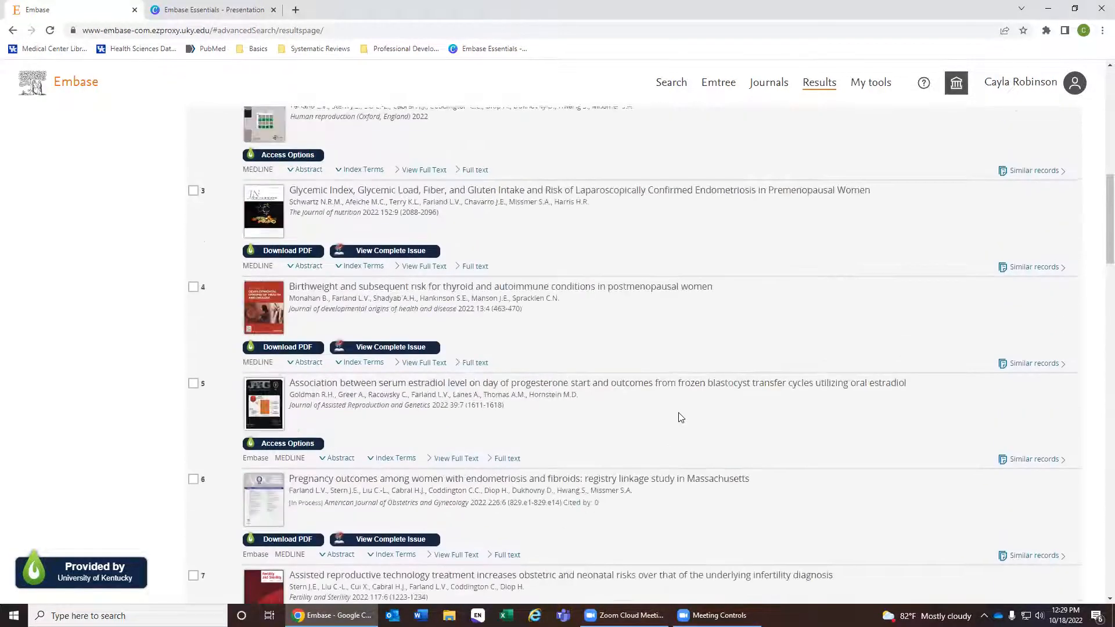
scroll(682, 417, "up", 6)
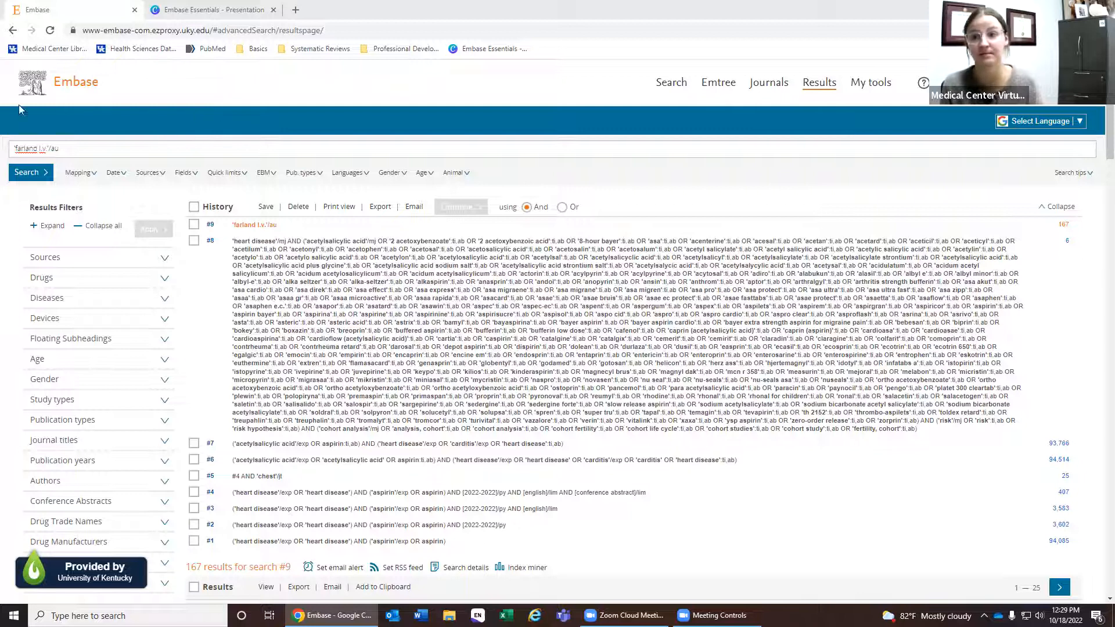
Open the medical device search form and review its device name, adverse effects and limit sections
left_click(45, 86)
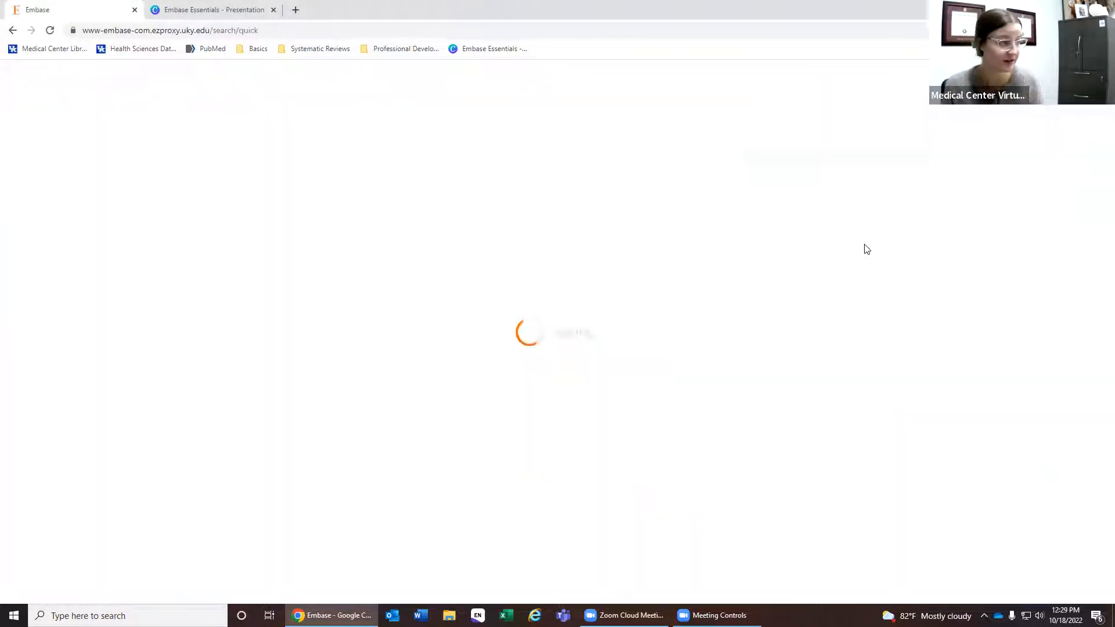
left_click(180, 155)
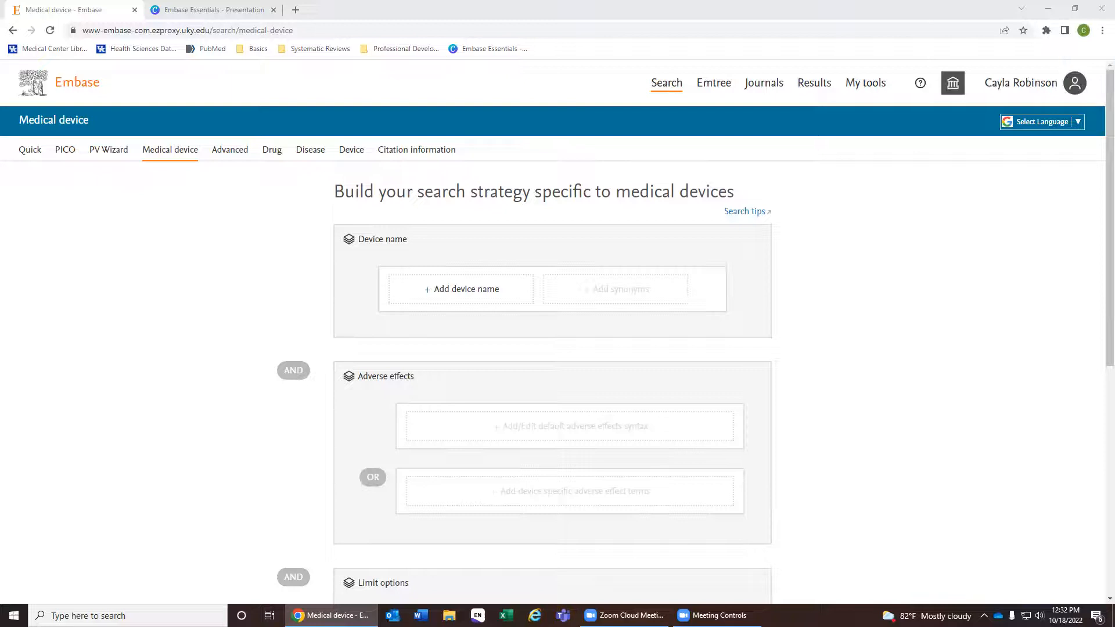
scroll(1008, 341, "down", 1)
scroll(1008, 340, "up", 1)
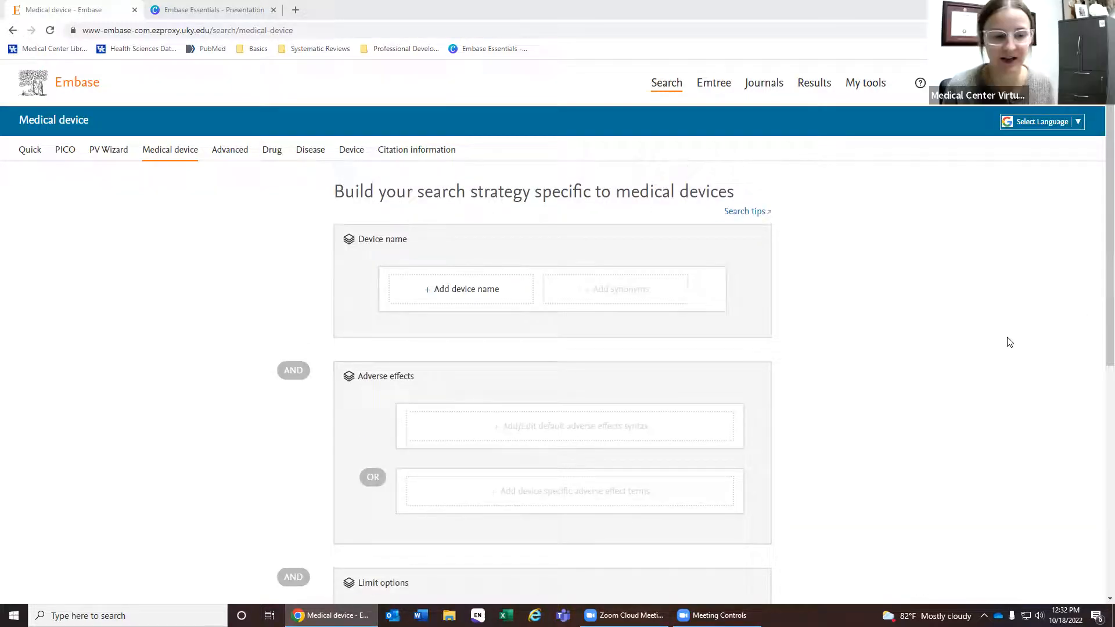
scroll(1008, 341, "down", 5)
scroll(990, 334, "up", 5)
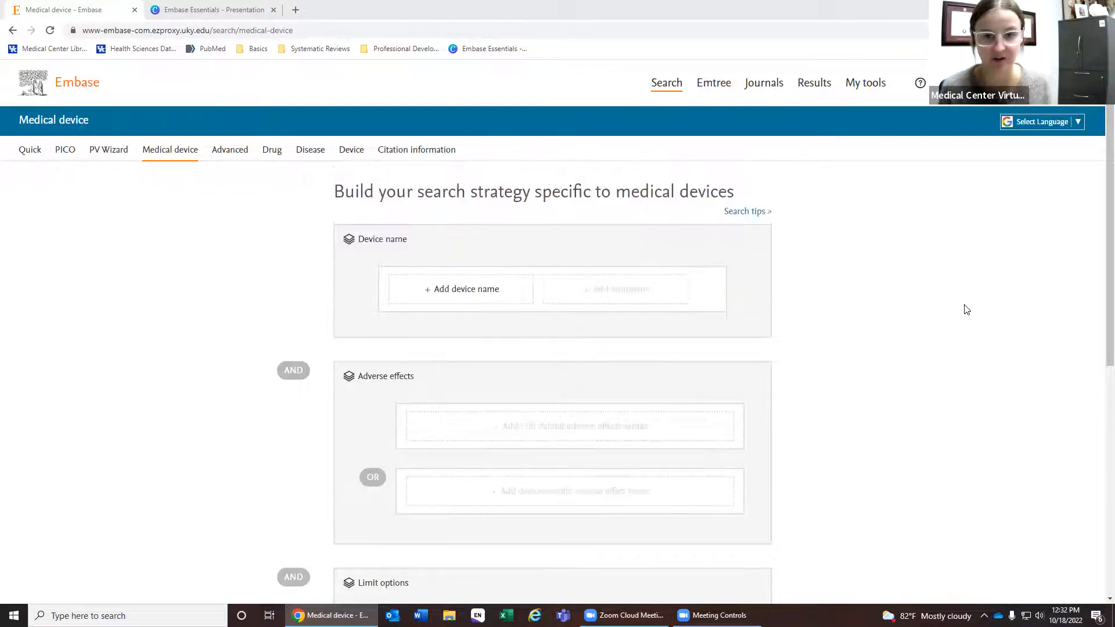
Run a drug search for aspirin using its preferred Emtree term acetylsalicylic acid with the default mapping options
left_click(265, 154)
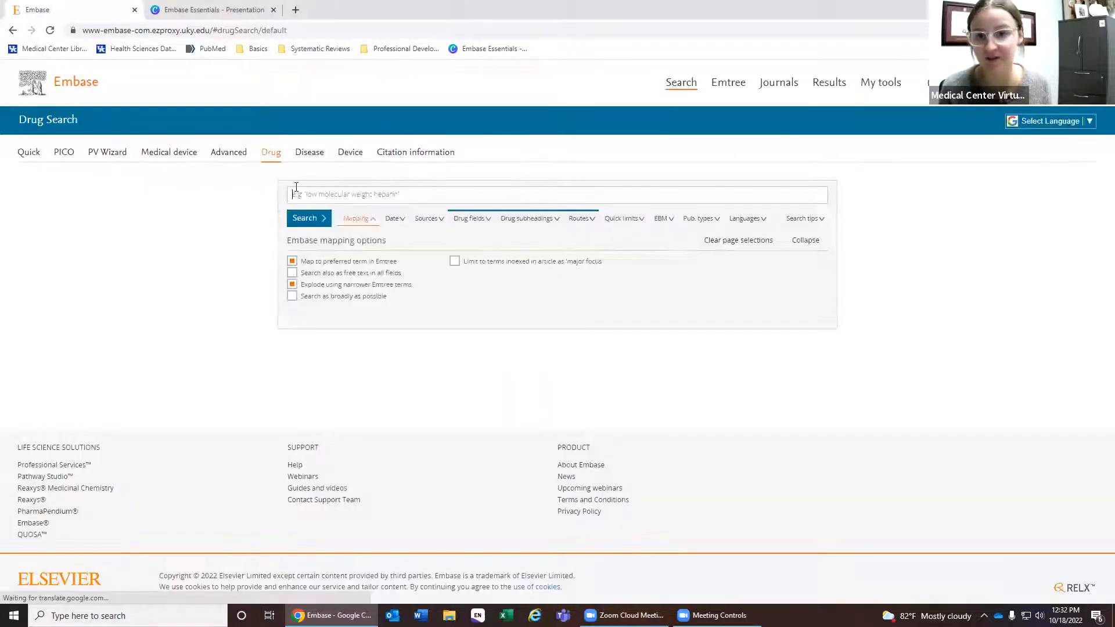
type("aspirin")
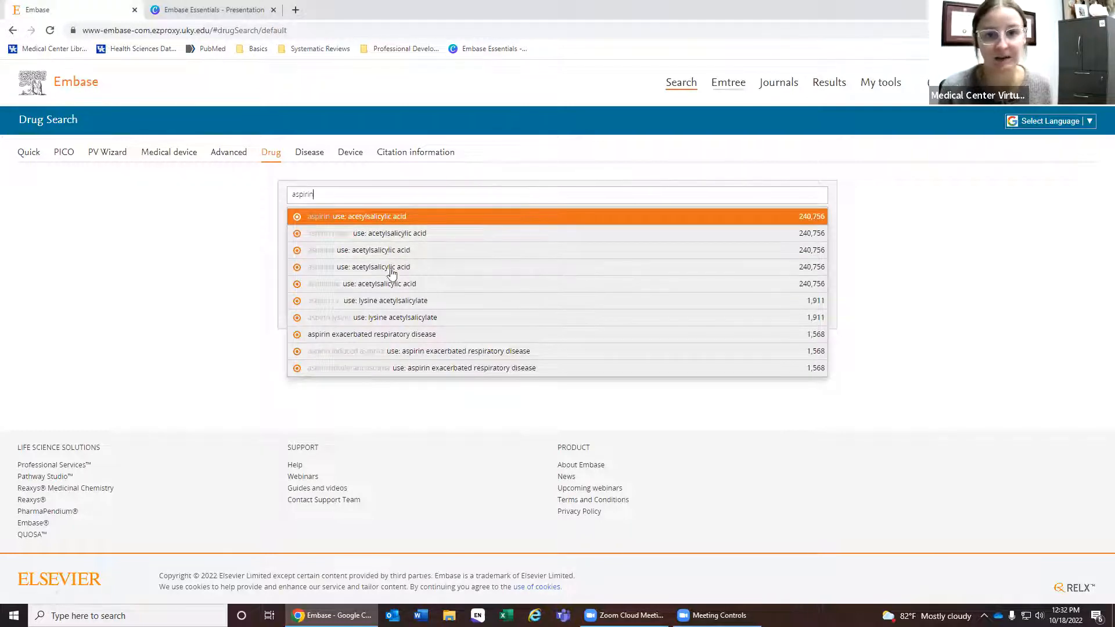
left_click(352, 216)
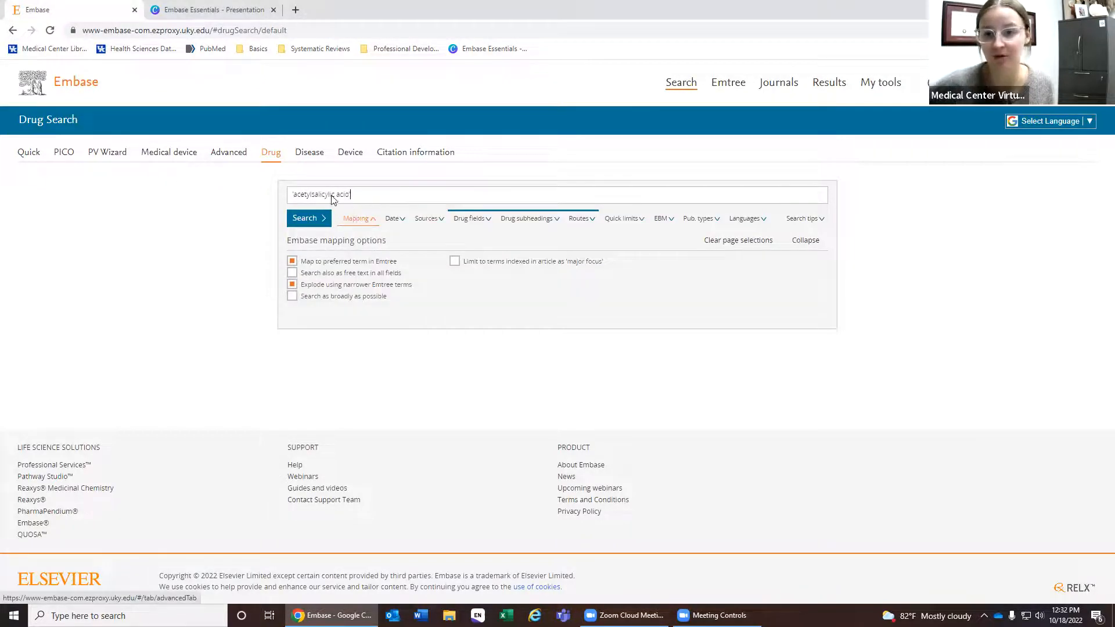
triple_click(335, 199)
left_click(397, 192)
left_click(304, 218)
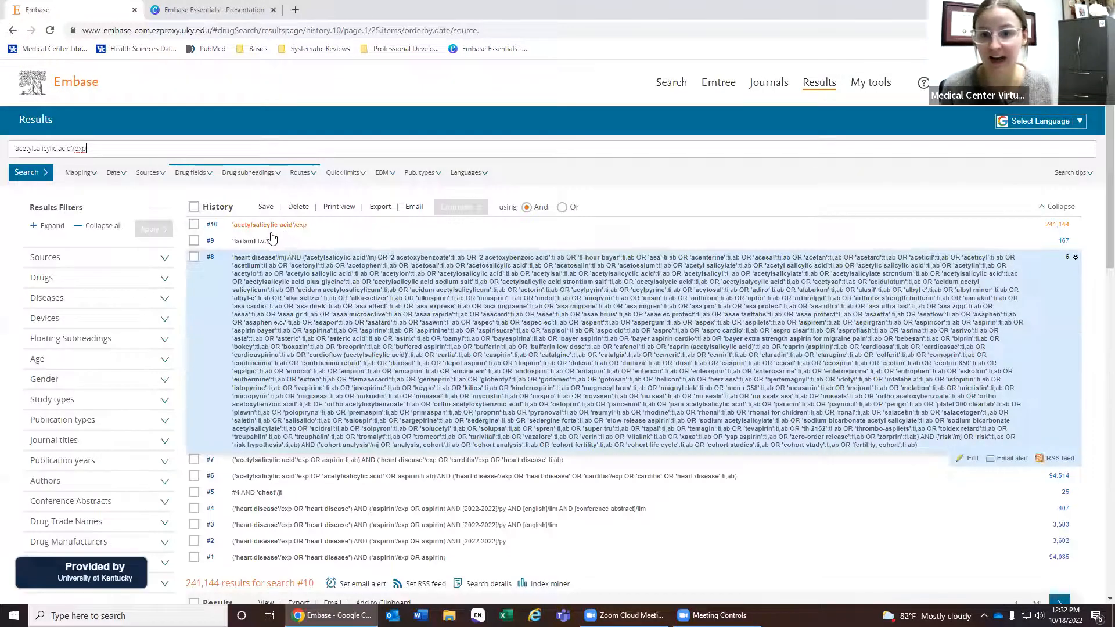
Go back to the medical device search form and look over its device name, adverse effects and limit sections
double_click(299, 226)
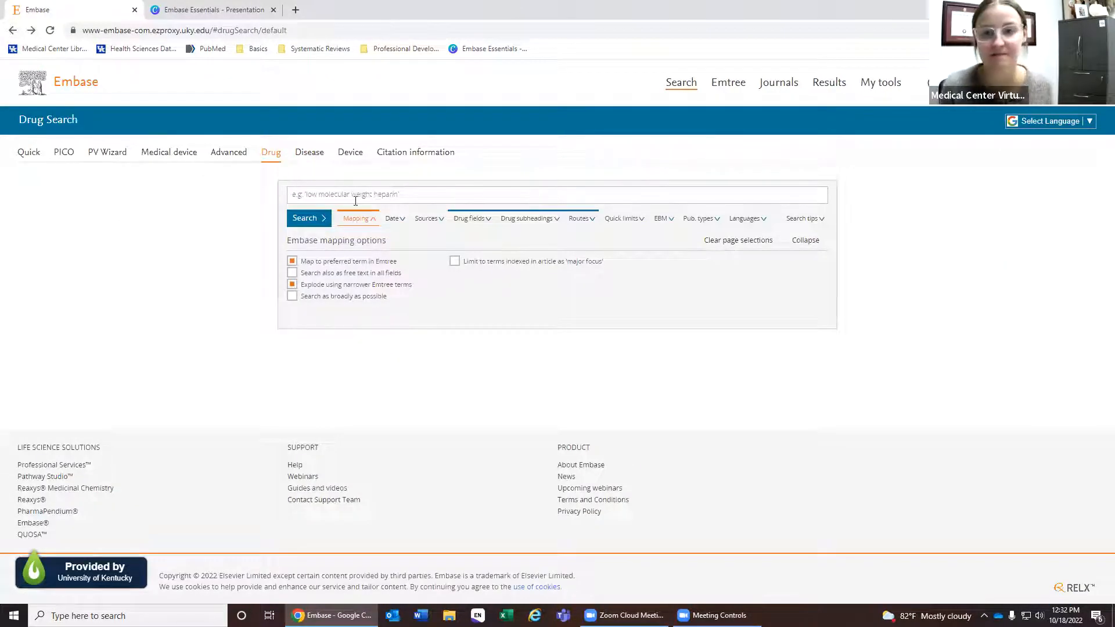
left_click(167, 154)
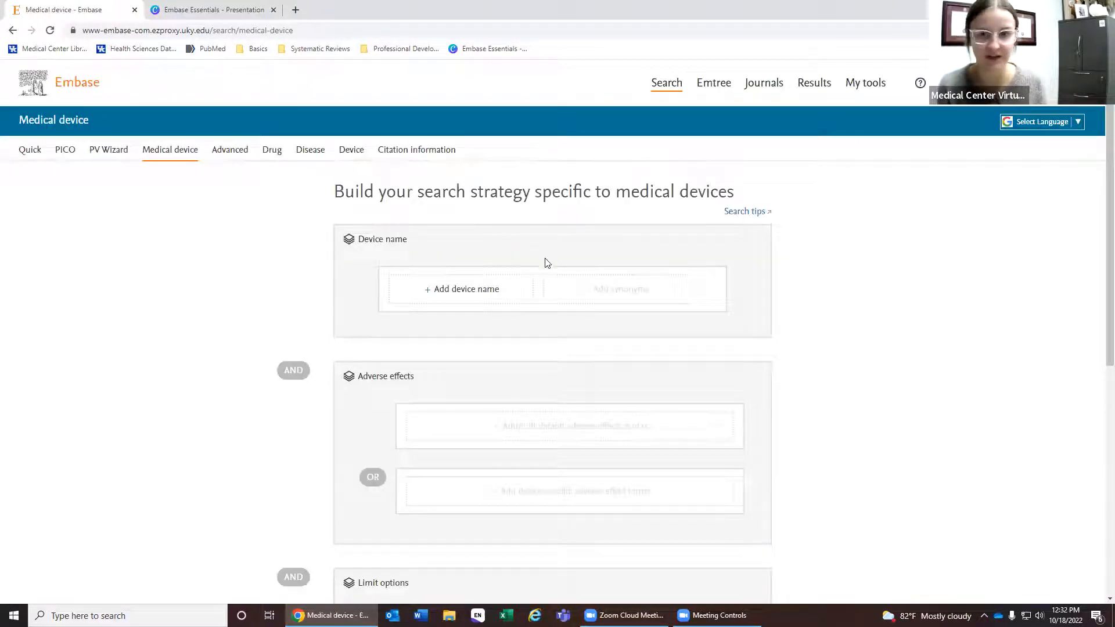
scroll(551, 264, "down", 8)
scroll(990, 436, "up", 7)
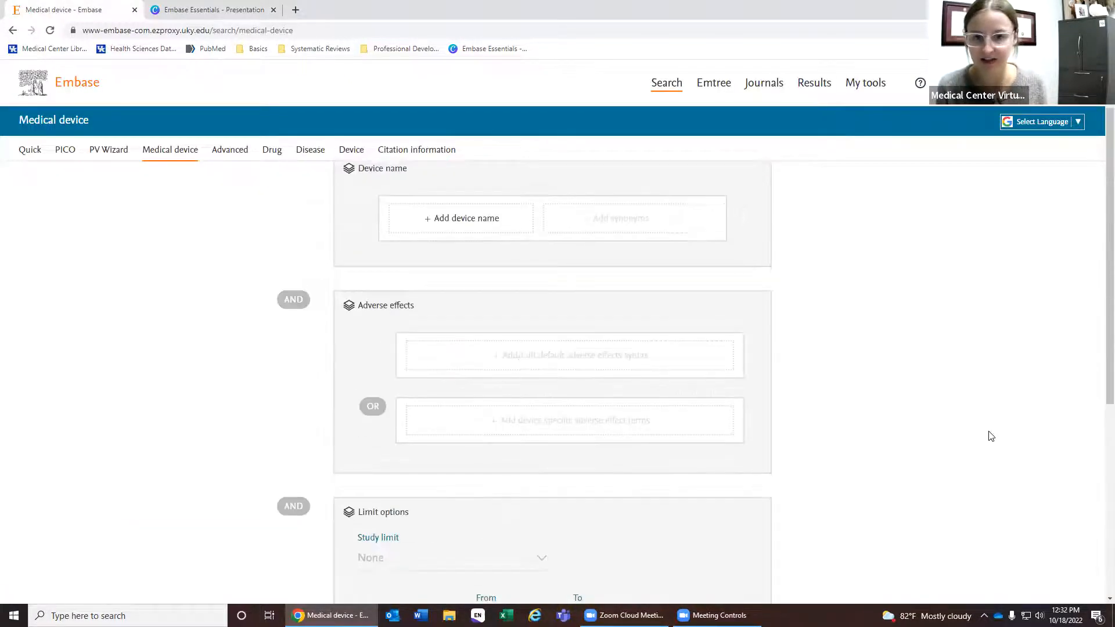
scroll(990, 436, "up", 1)
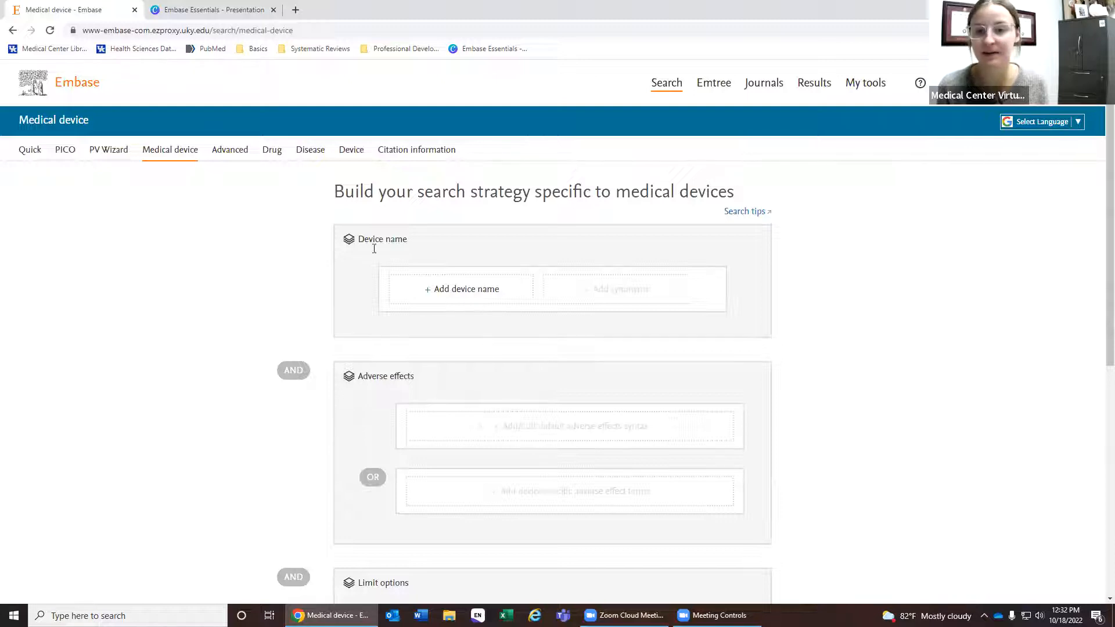
left_click_drag(315, 198, 694, 211)
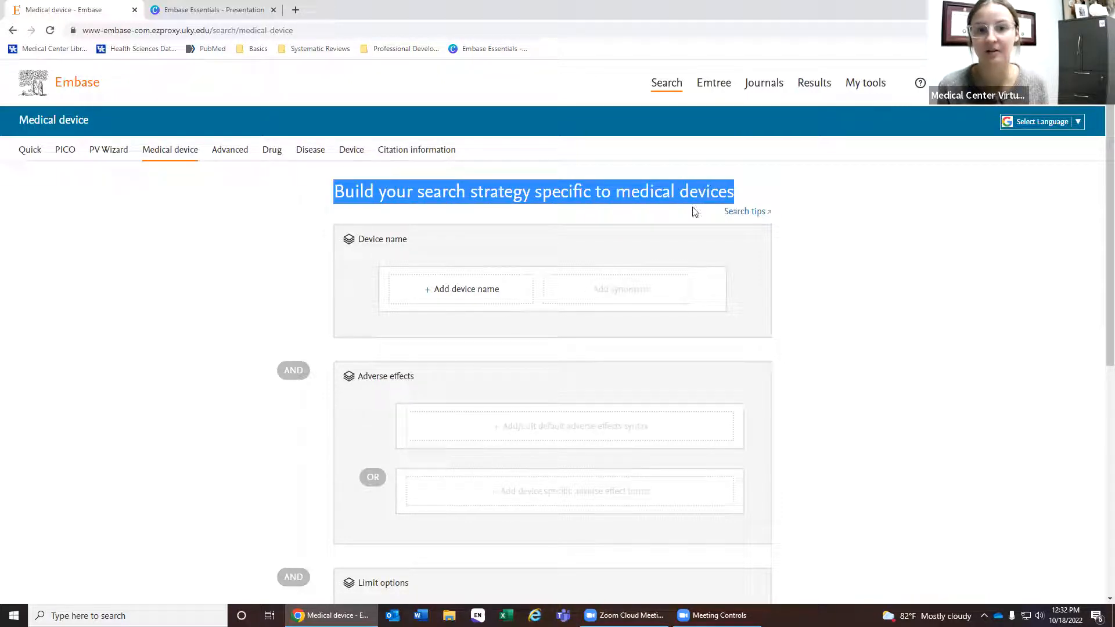
left_click(387, 199)
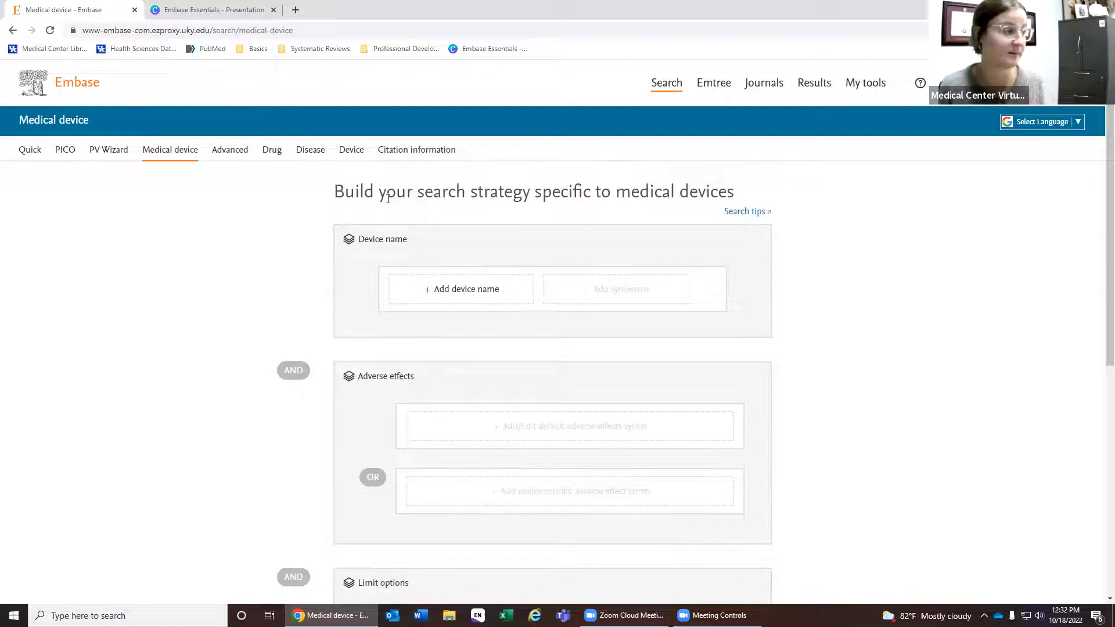
Look up "cochlear implant" as the device and add its preferred Emtree term, cochlea prosthesis, as the device name
left_click(480, 295)
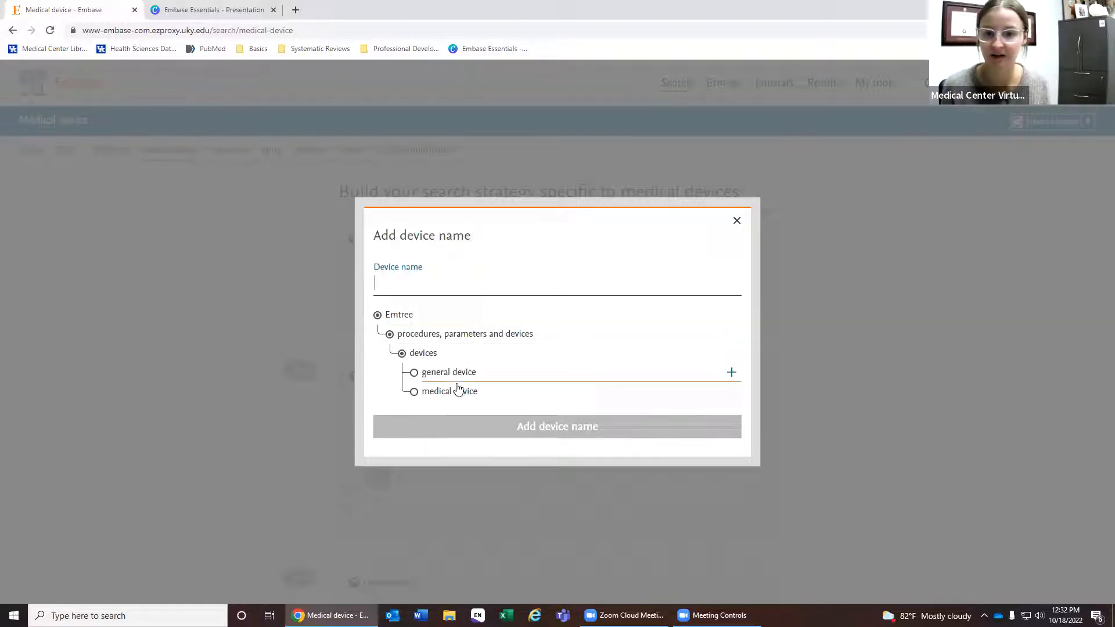
type("cochl")
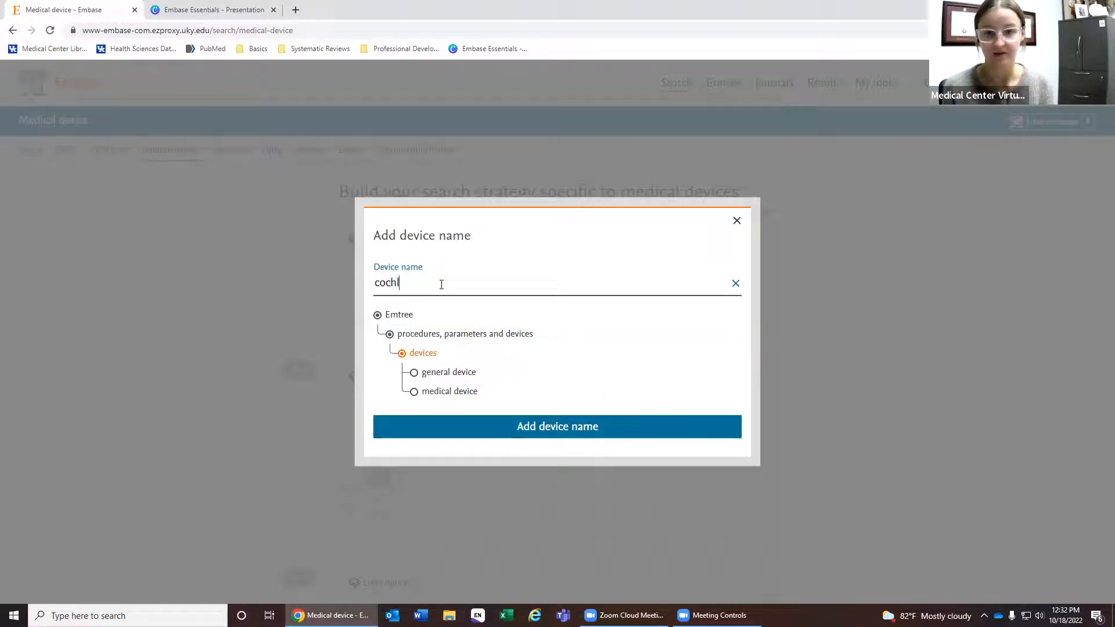
type("ear impl")
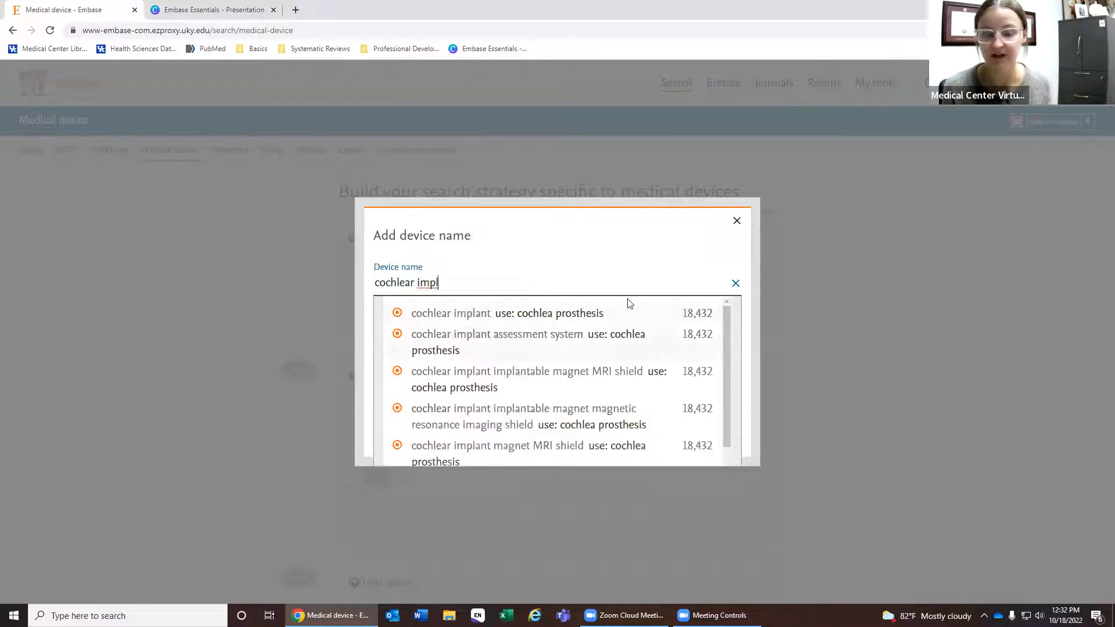
left_click(559, 319)
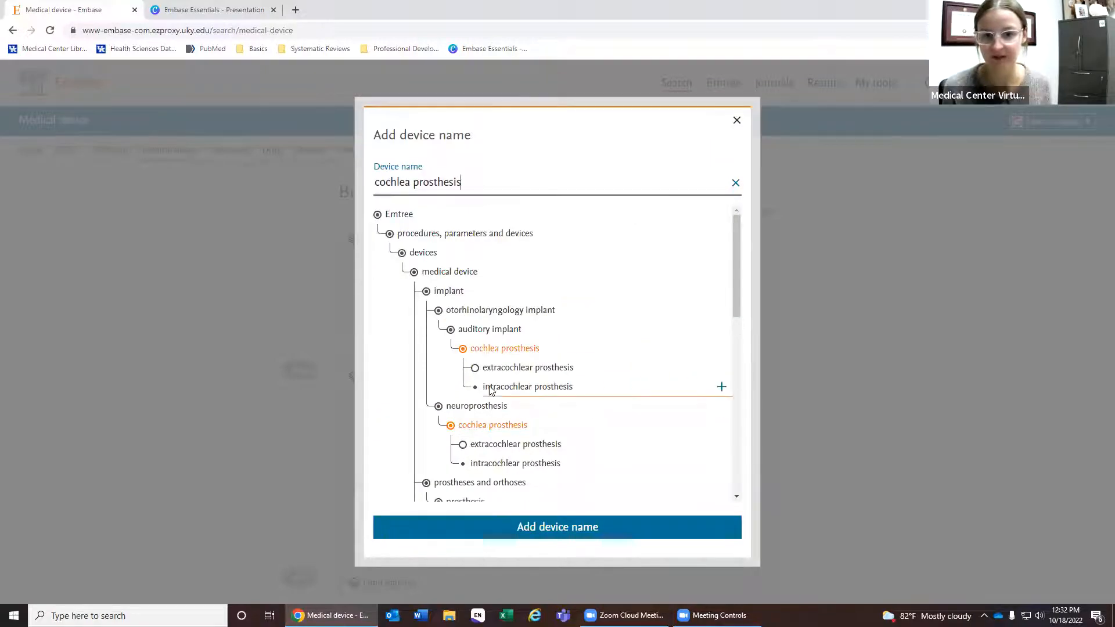
scroll(490, 391, "down", 5)
scroll(718, 443, "down", 5)
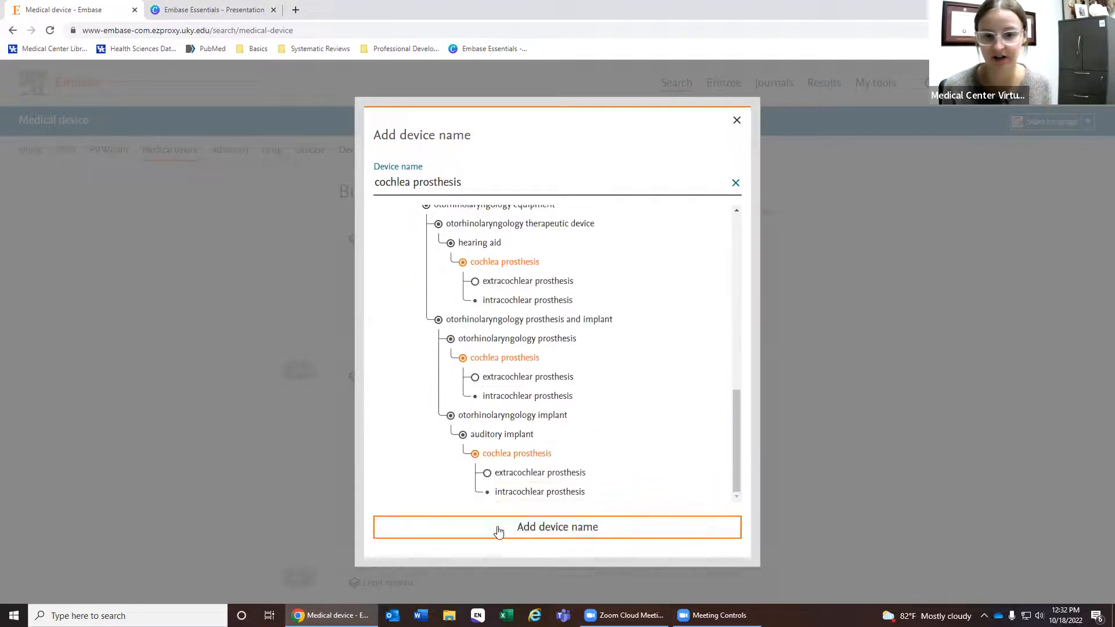
left_click(497, 528)
Review the suggested synonyms for cochlea prosthesis and add all 33 of them to the device name section
left_click(615, 296)
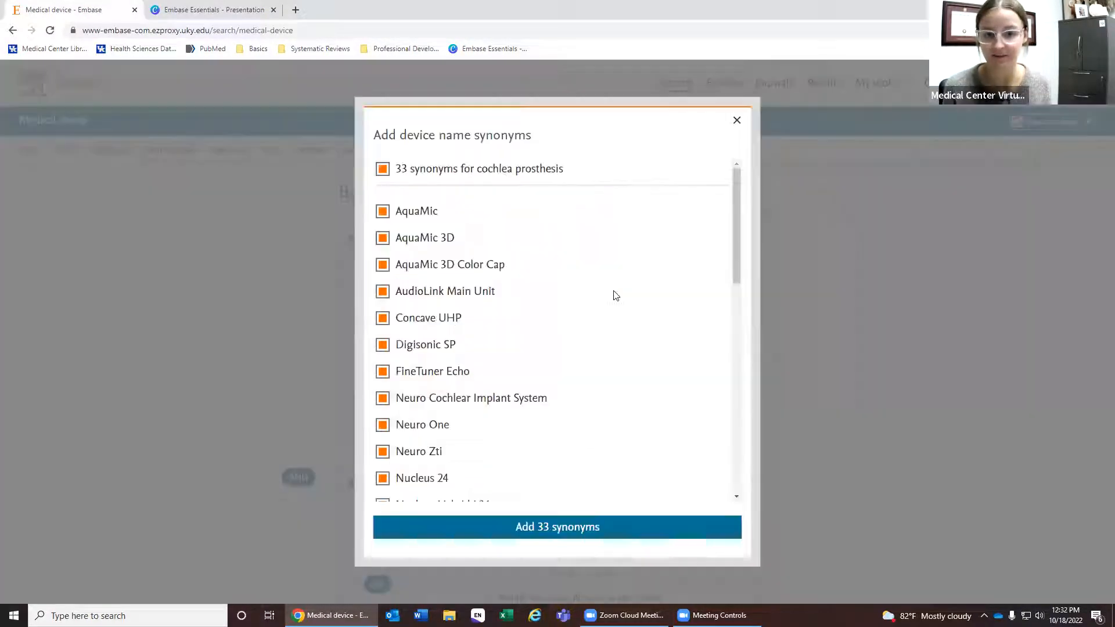
scroll(563, 279, "down", 5)
scroll(564, 325, "up", 2)
scroll(565, 349, "up", 4)
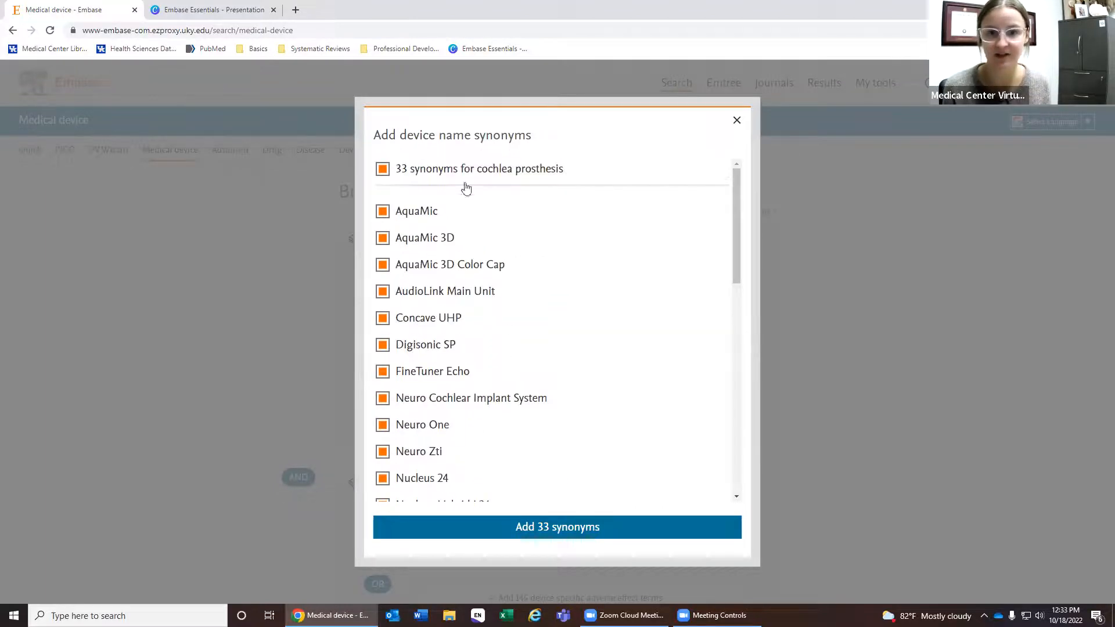
scroll(580, 278, "down", 2)
scroll(580, 276, "down", 5)
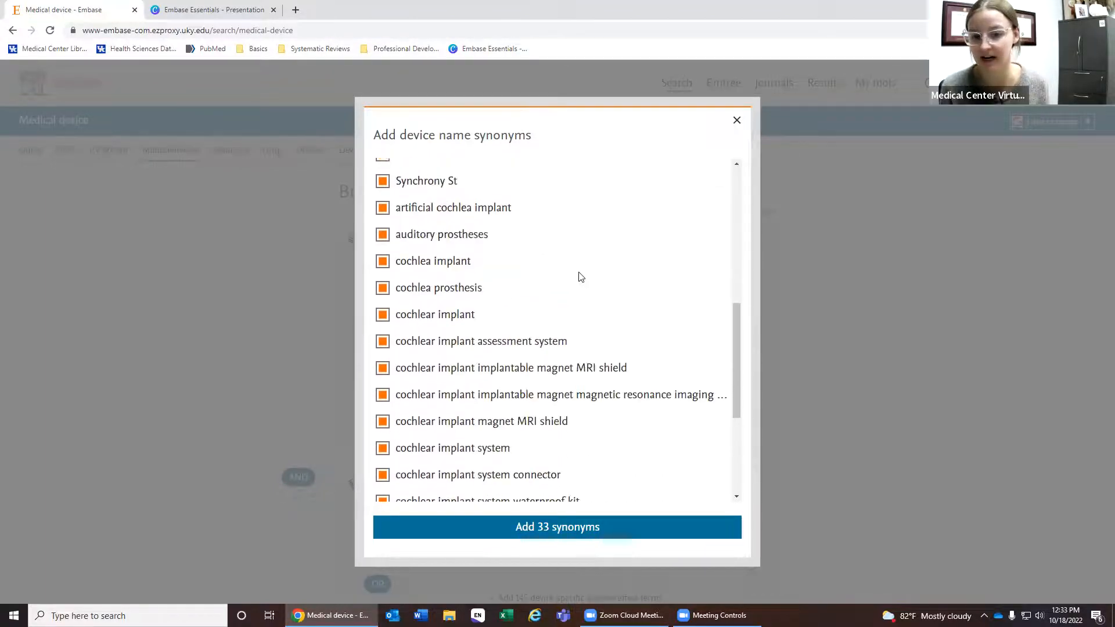
scroll(516, 261, "down", 4)
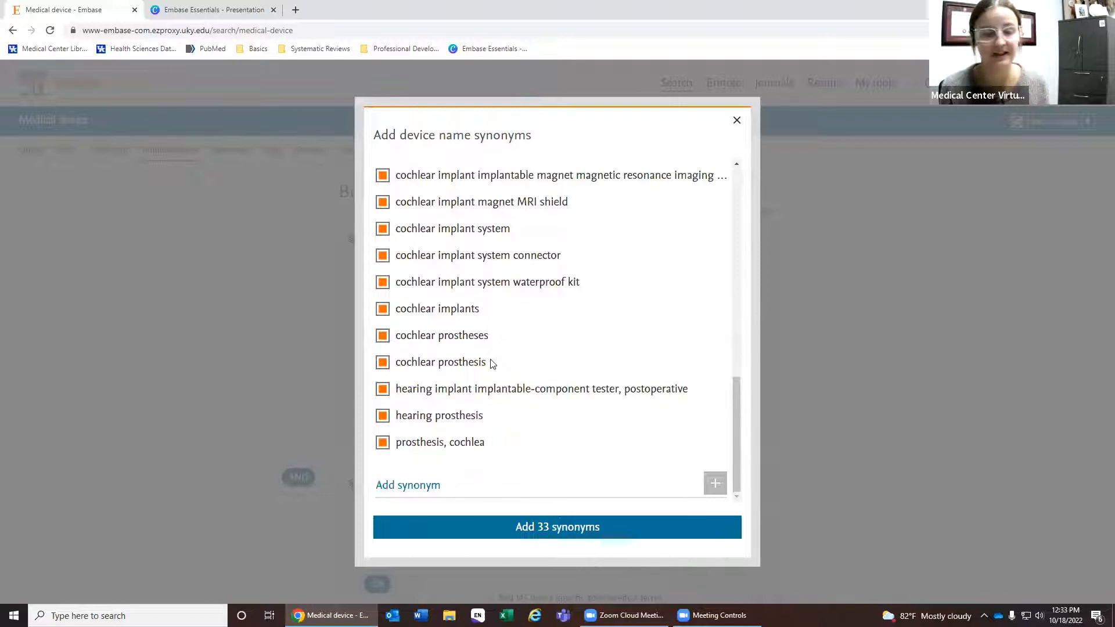
scroll(499, 353, "up", 3)
scroll(504, 361, "down", 2)
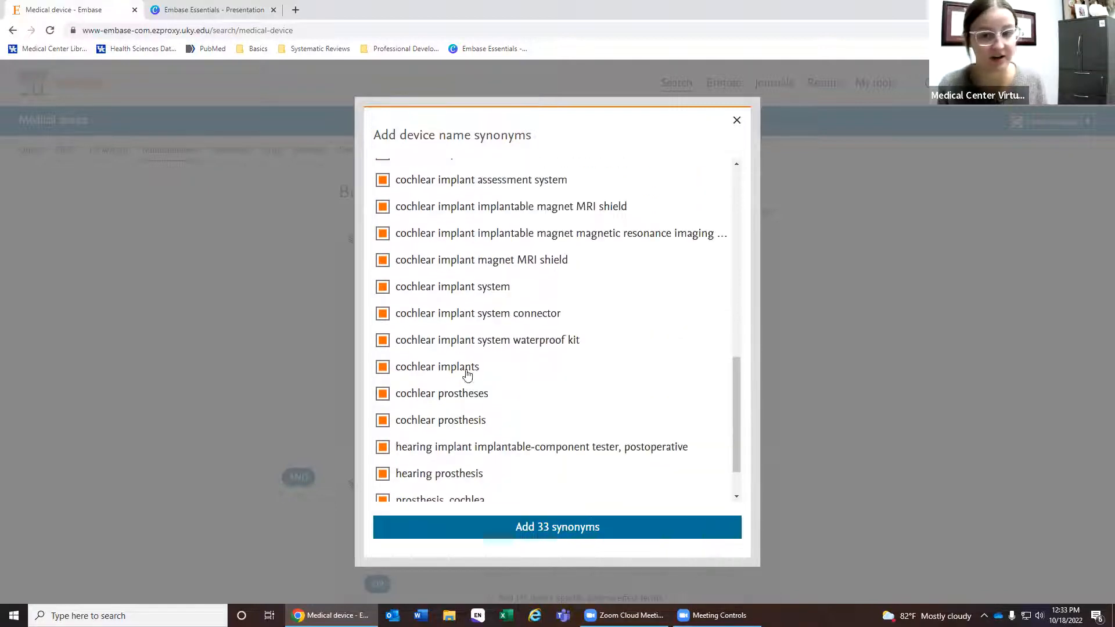
left_click(495, 526)
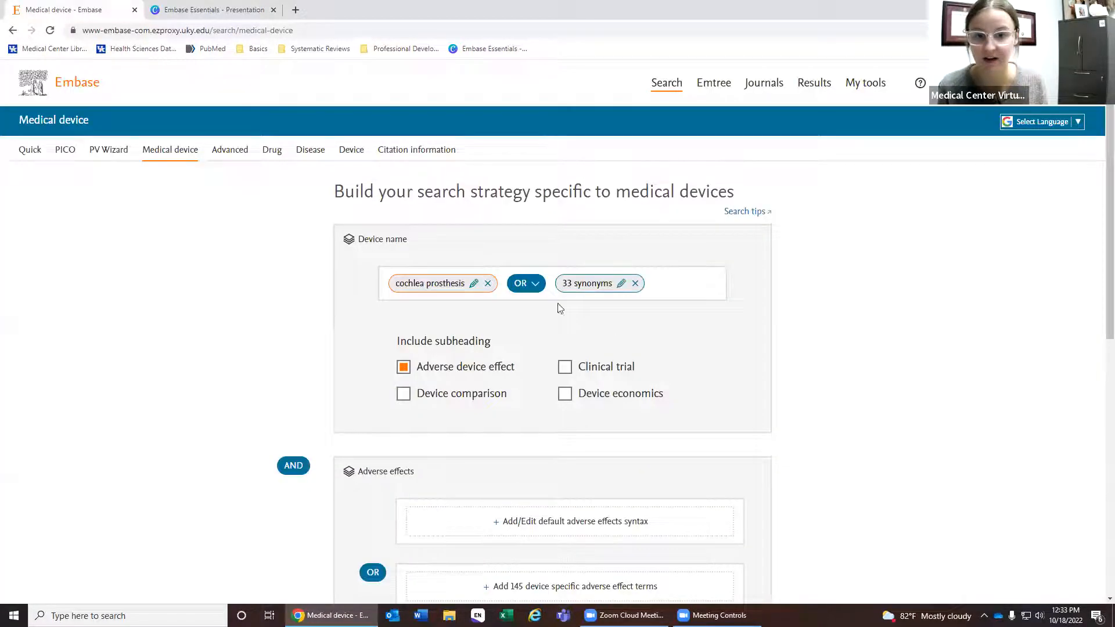
Examine the subheading options offered for the cochlea prosthesis device name
left_click_drag(439, 339, 517, 340)
left_click(520, 343)
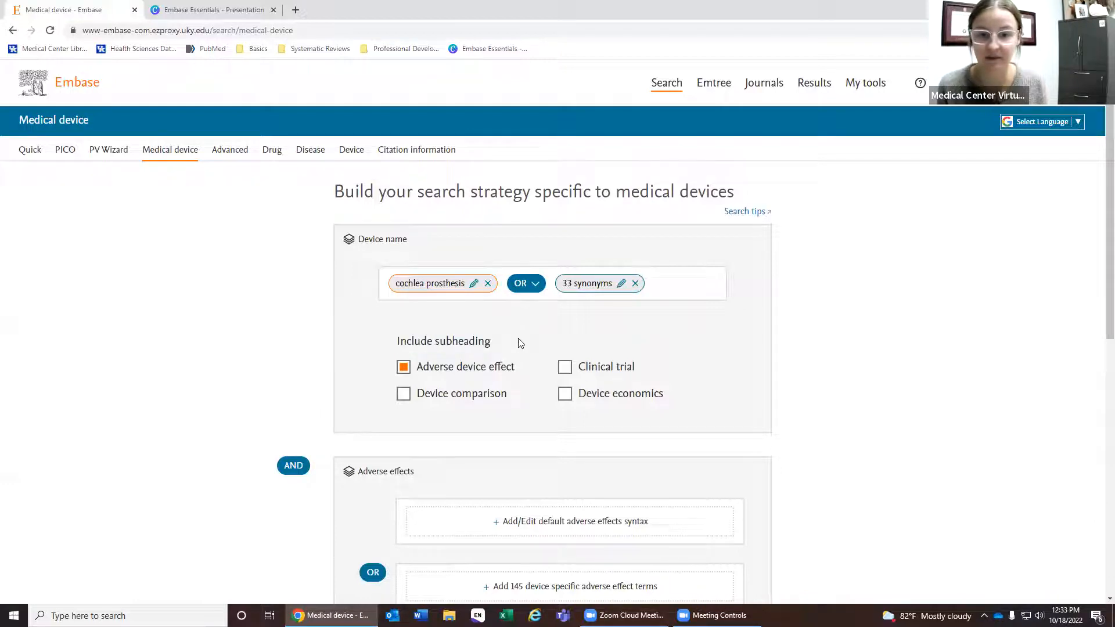
left_click_drag(397, 346, 508, 347)
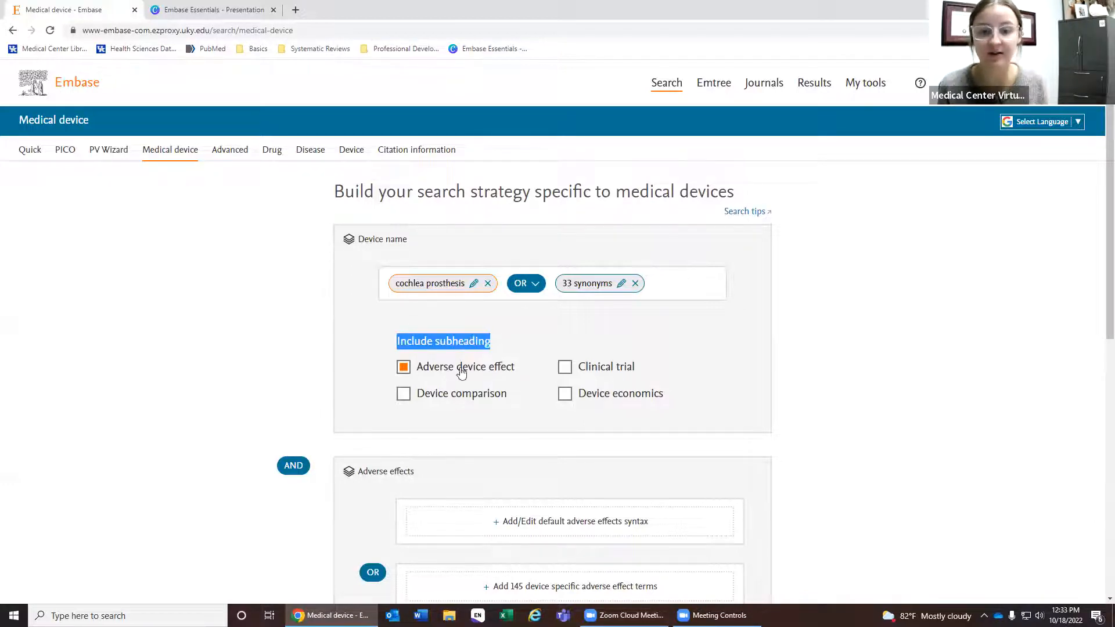
scroll(462, 372, "down", 2)
scroll(502, 378, "up", 2)
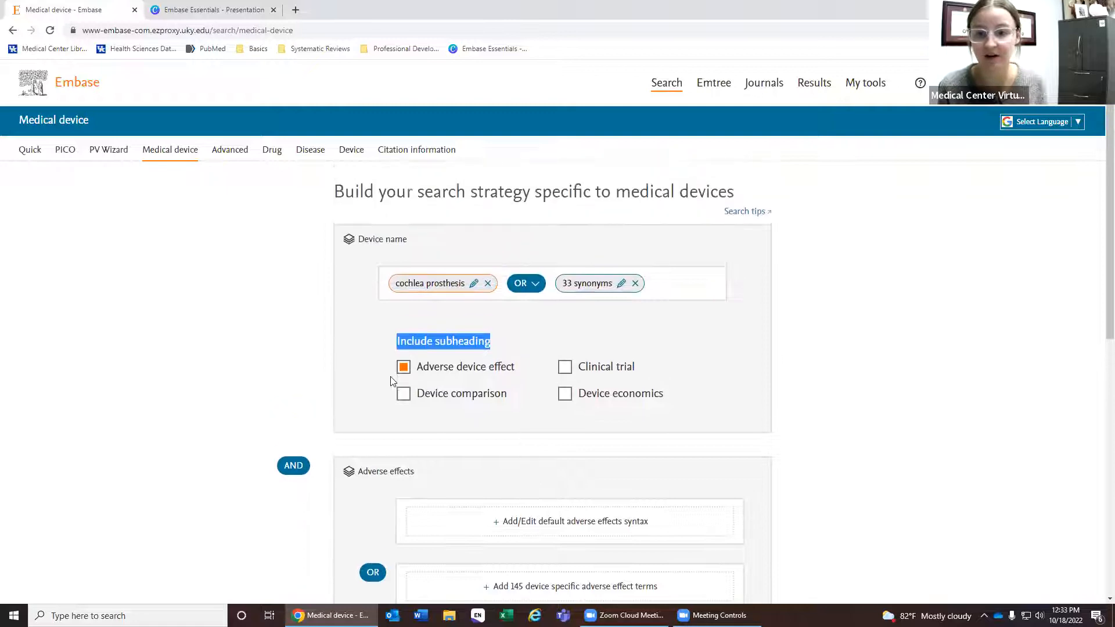
scroll(444, 443, "down", 1)
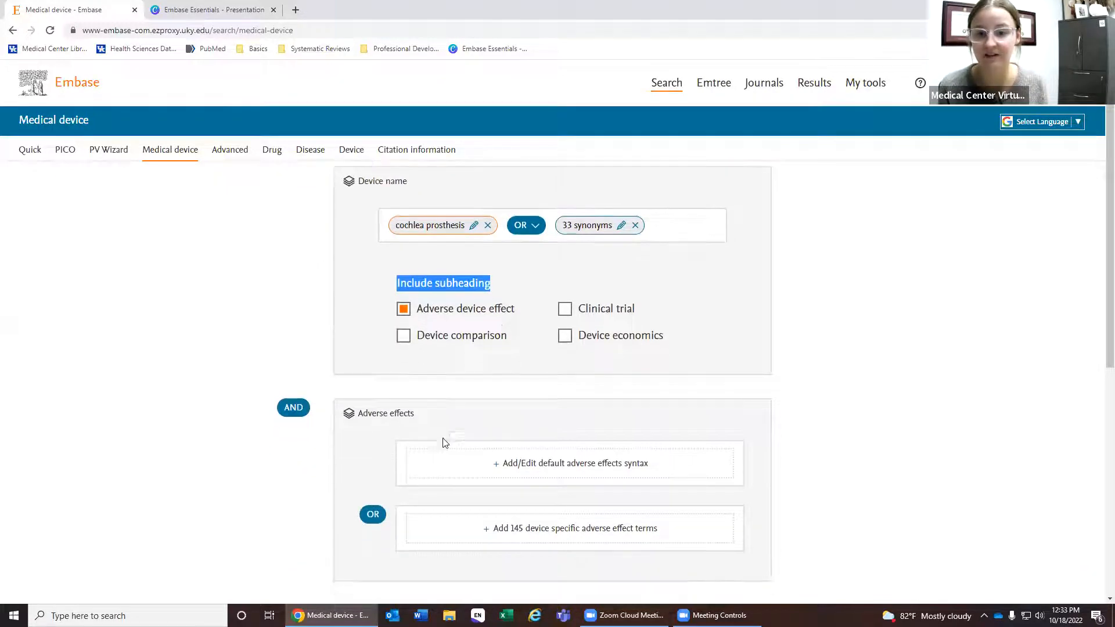
Switch the Device comparison, Clinical trial and Device economics subheadings on and off again, keeping only Adverse device effect
left_click(403, 336)
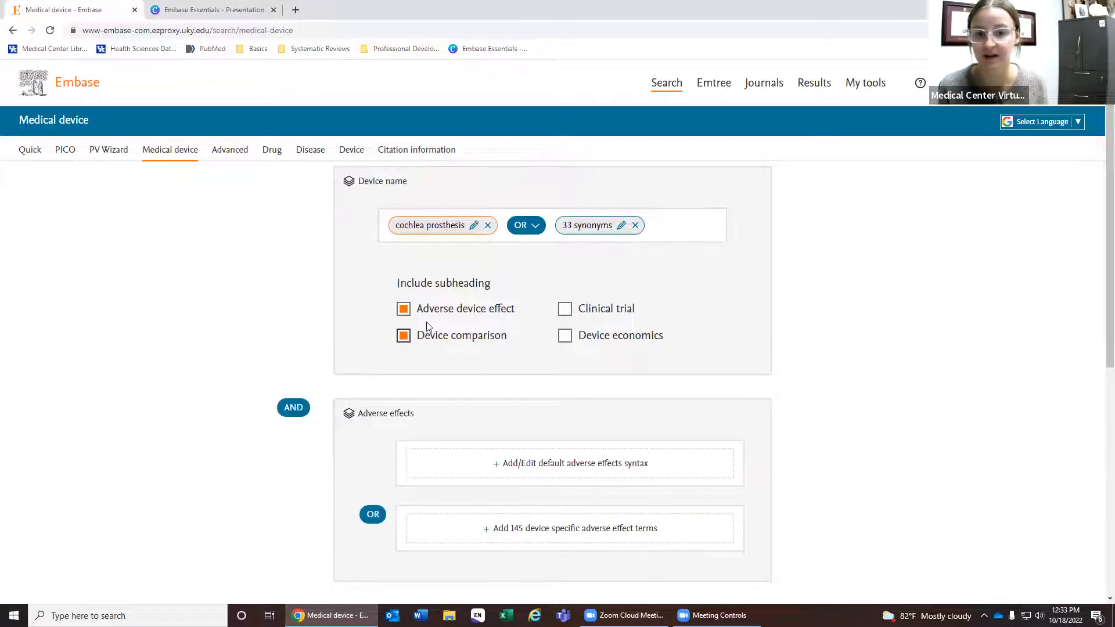
scroll(403, 423, "down", 7)
scroll(429, 418, "up", 6)
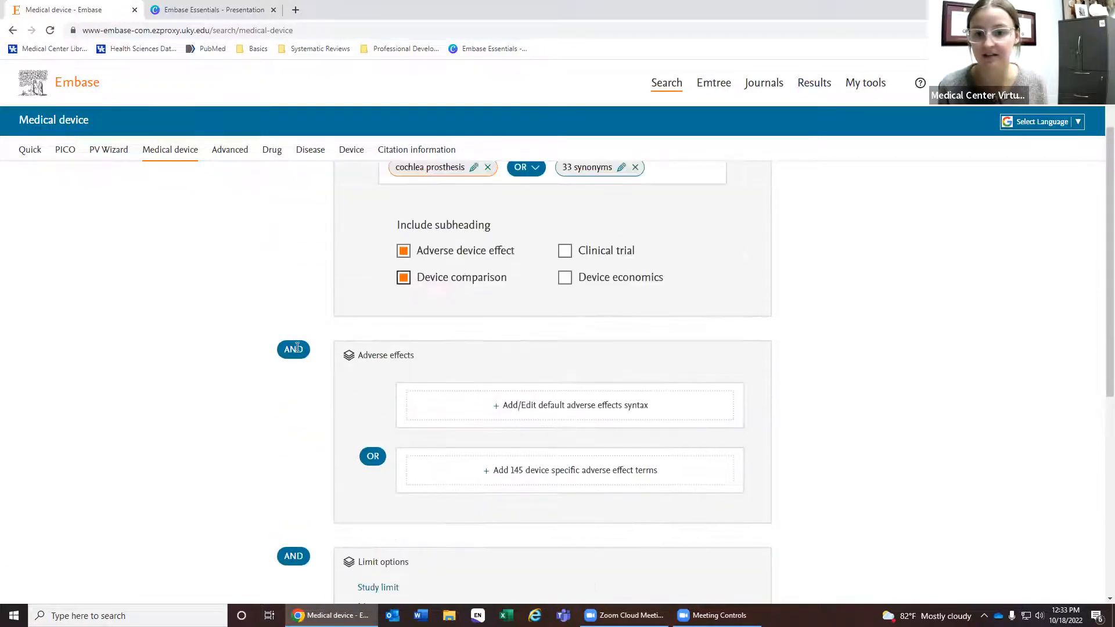
scroll(464, 393, "up", 2)
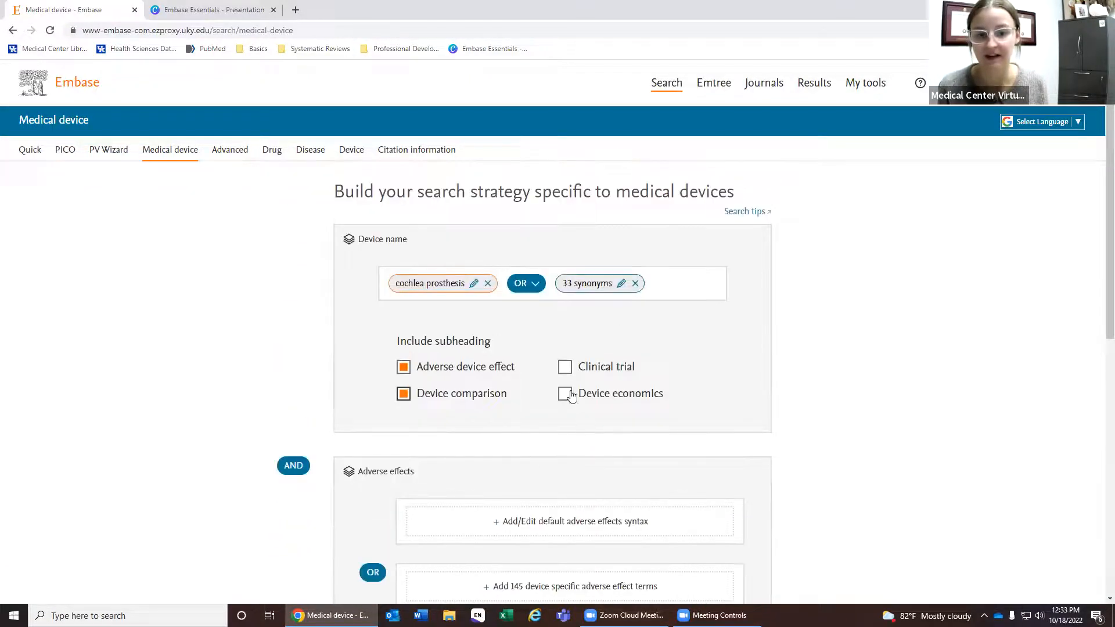
left_click(565, 367)
left_click(567, 394)
left_click(404, 395)
left_click(565, 367)
left_click(565, 394)
Open the default adverse effects syntax for editing, look through the query text, and close it without adding it
scroll(315, 383, "down", 2)
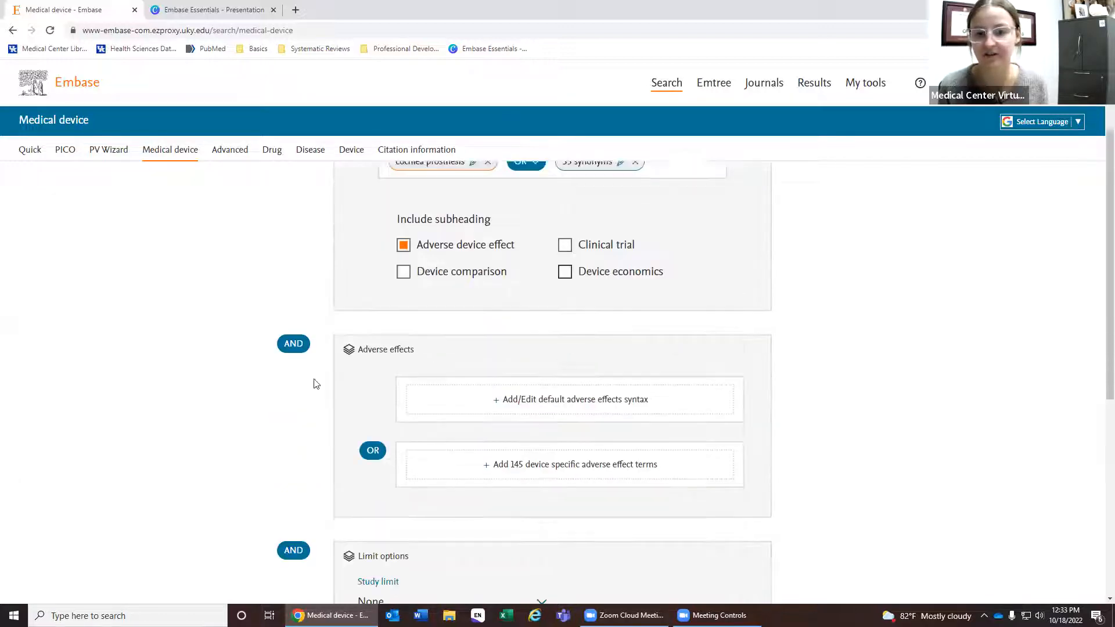
scroll(315, 383, "down", 1)
left_click(574, 348)
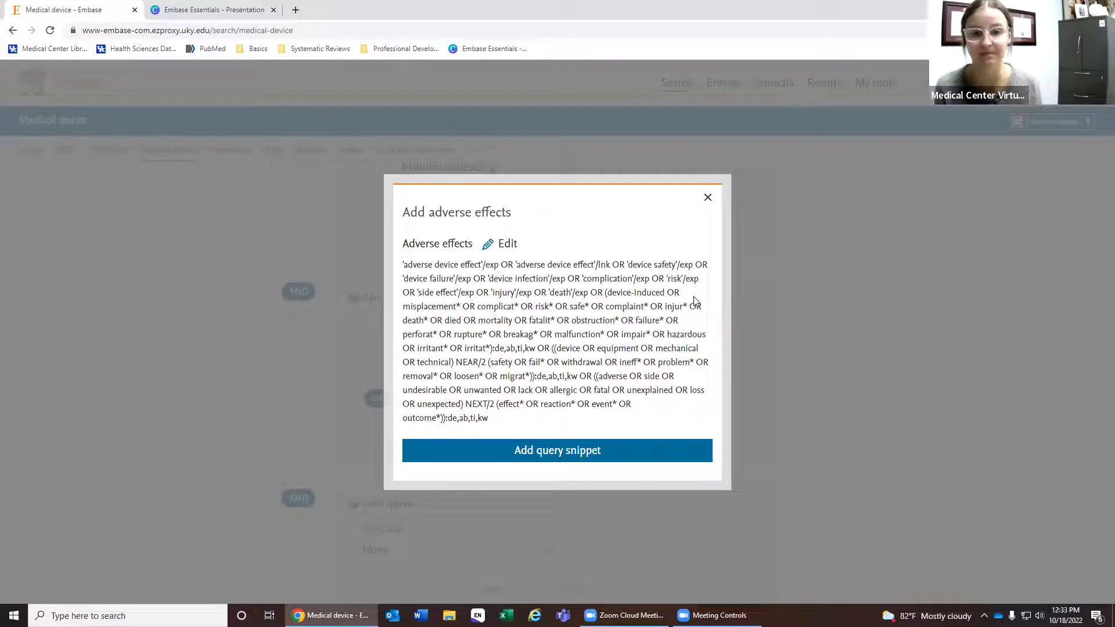
left_click(503, 244)
left_click_drag(505, 390, 383, 229)
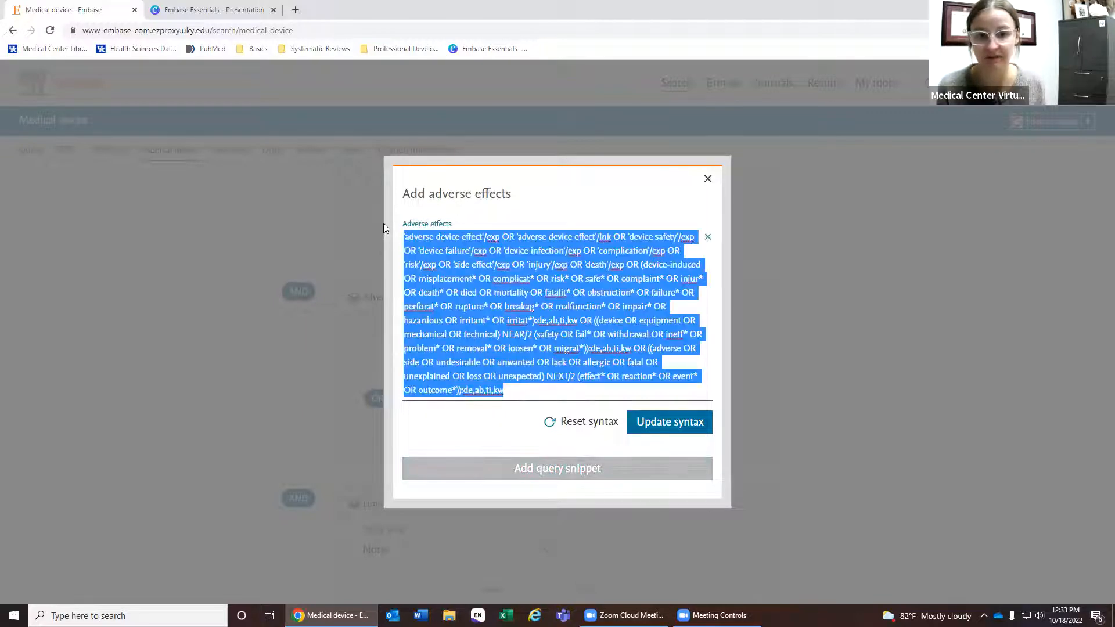
left_click(643, 259)
left_click(707, 178)
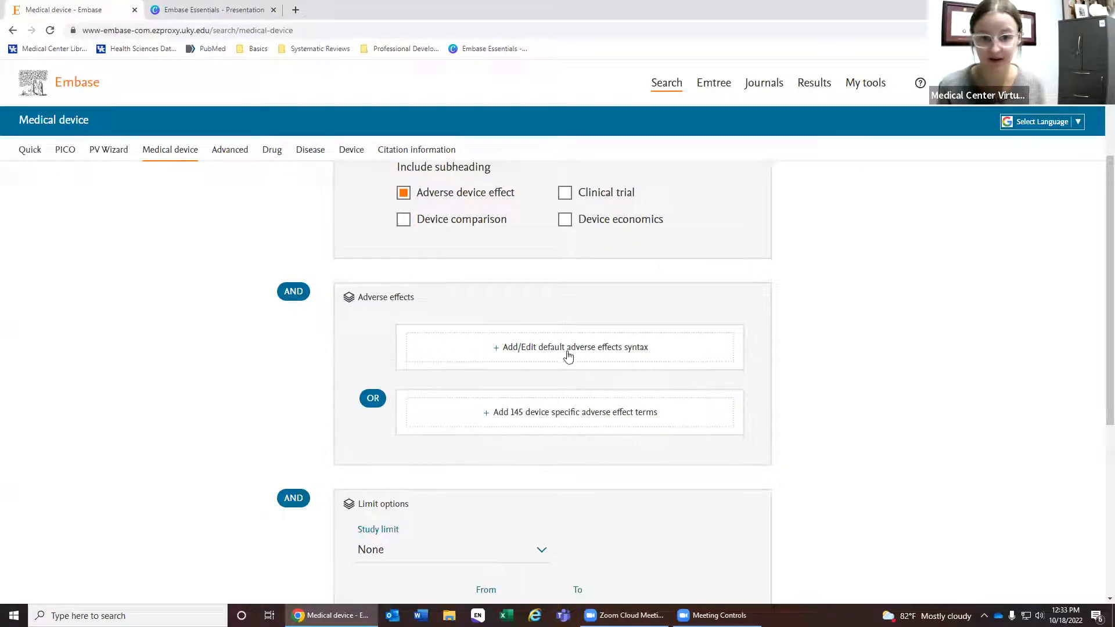
Review the device specific adverse effects suggested for the cochlea prosthesis and add all 145 terms to the Adverse effects section
left_click(505, 411)
scroll(505, 400, "down", 15)
scroll(687, 325, "down", 20)
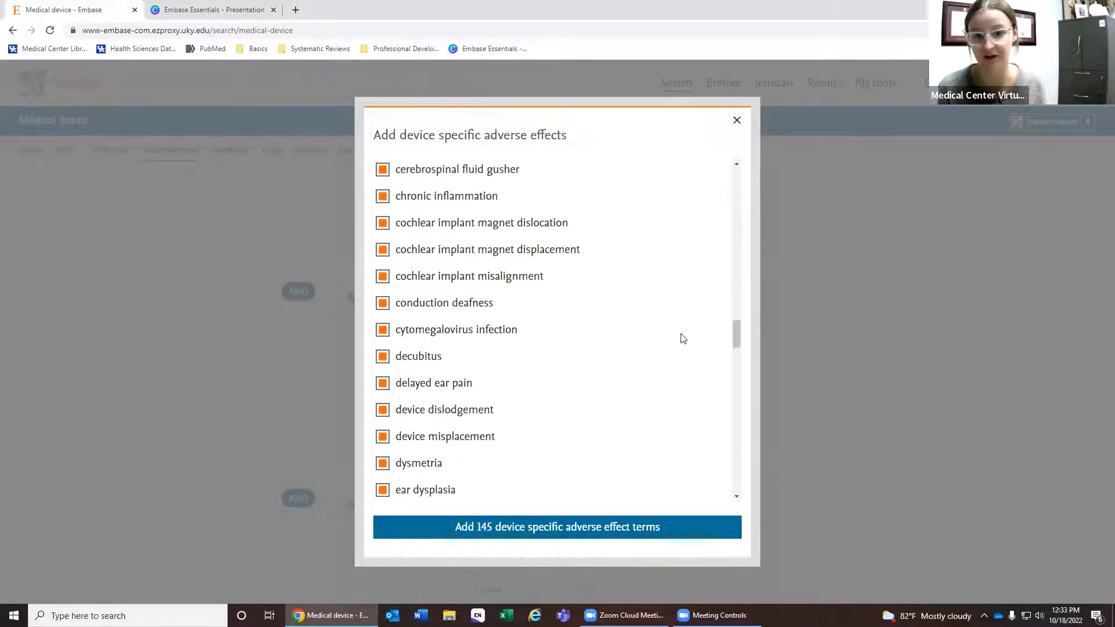
scroll(711, 343, "down", 15)
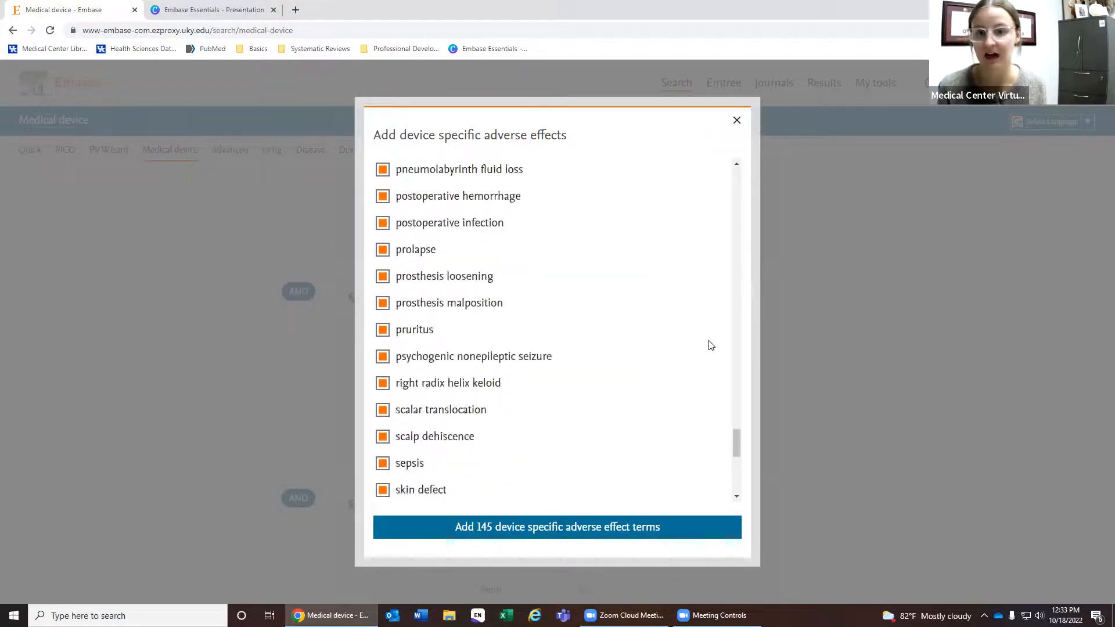
scroll(712, 345, "down", 6)
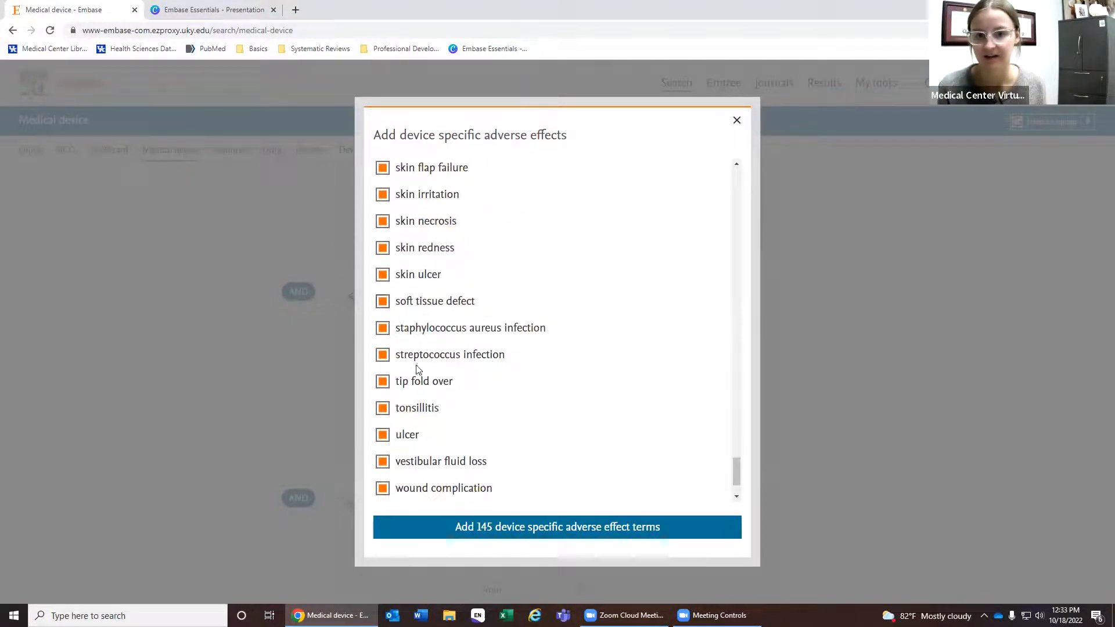
scroll(432, 367, "down", 2)
scroll(464, 398, "up", 1)
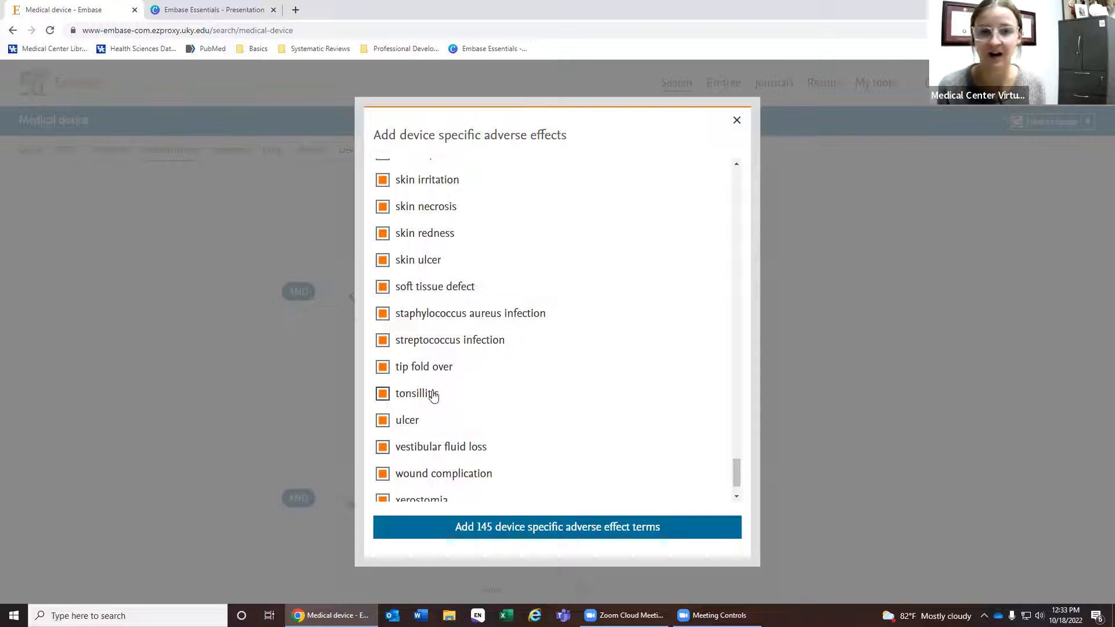
scroll(564, 400, "up", 3)
scroll(407, 389, "down", 5)
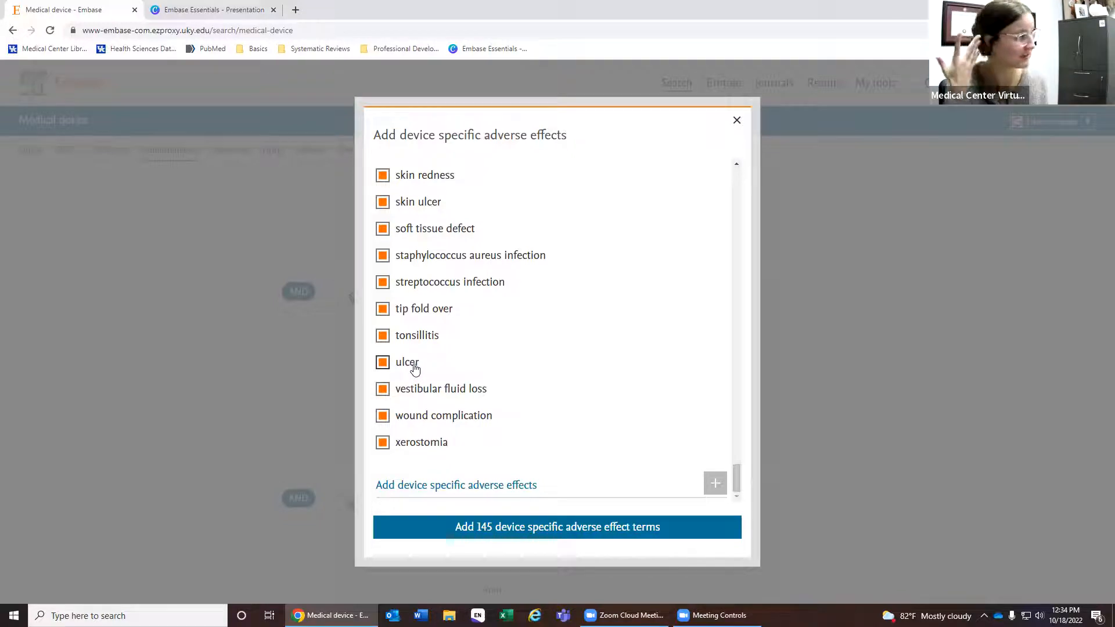
scroll(528, 462, "up", 4)
scroll(714, 473, "down", 5)
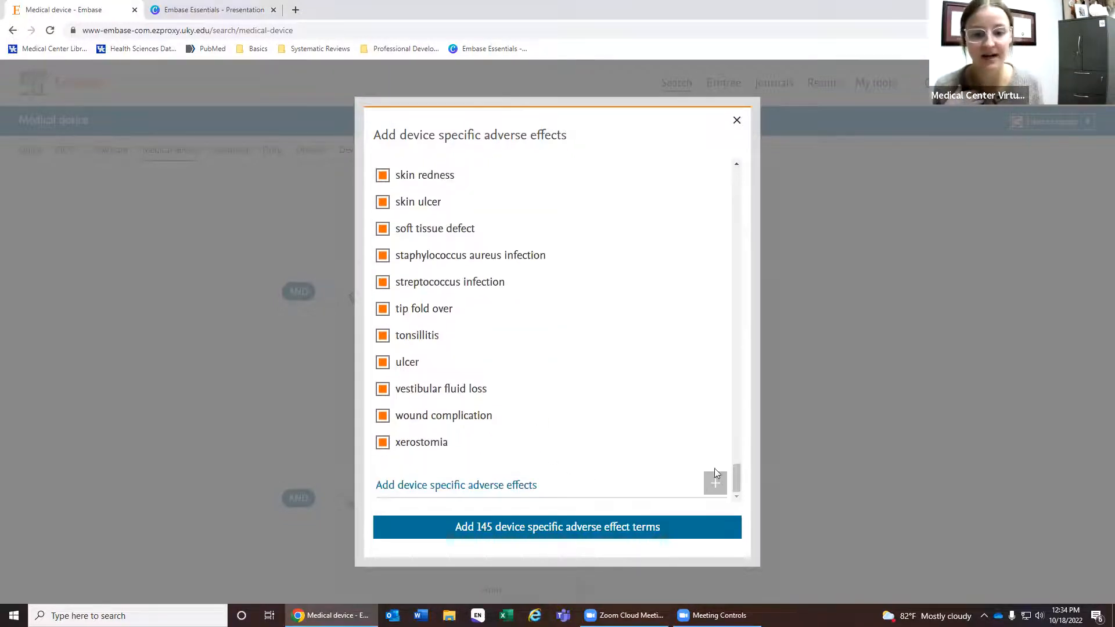
left_click_drag(732, 483, 741, 189)
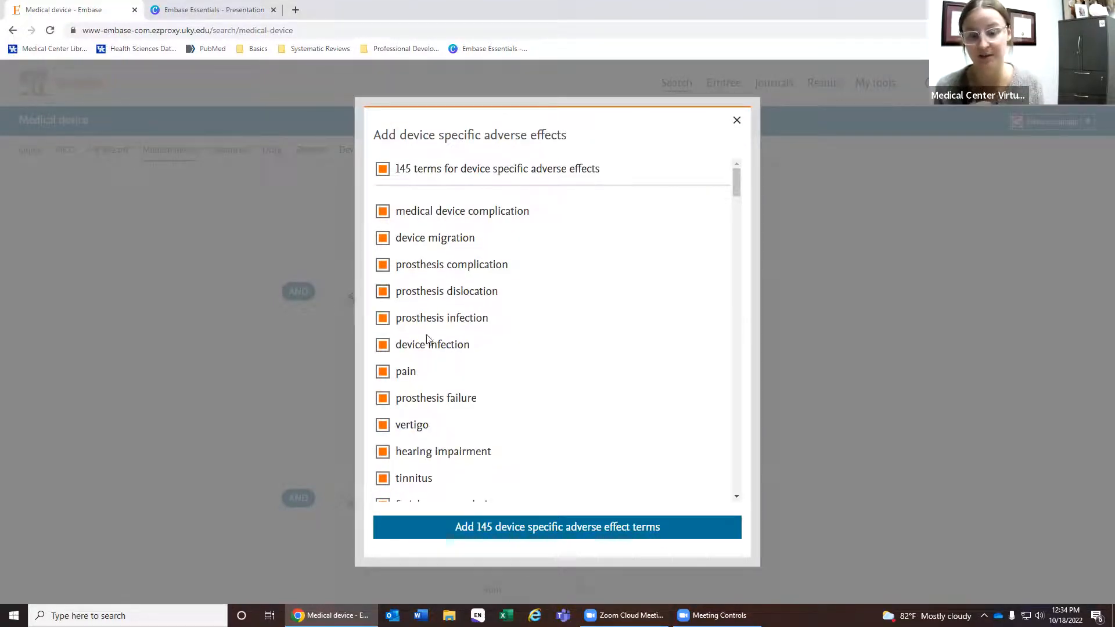
left_click(593, 530)
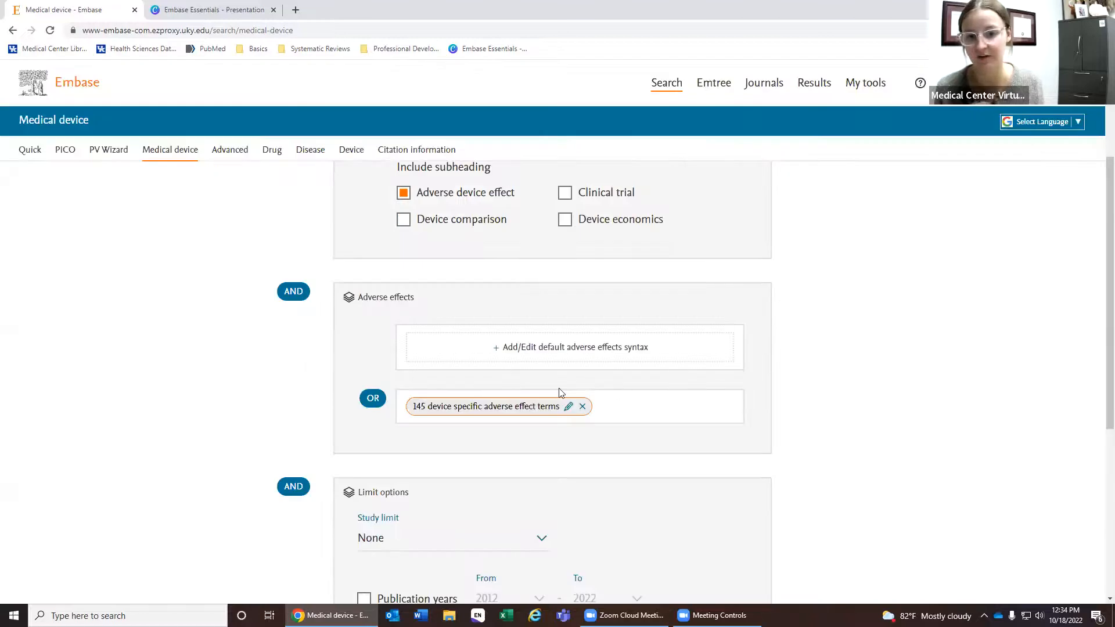
Reopen the default adverse effects syntax, review its query text, and add it to the search as a query snippet
scroll(544, 352, "down", 3)
scroll(542, 351, "up", 2)
left_click(503, 291)
left_click_drag(440, 281, 524, 316)
left_click_drag(423, 264, 575, 419)
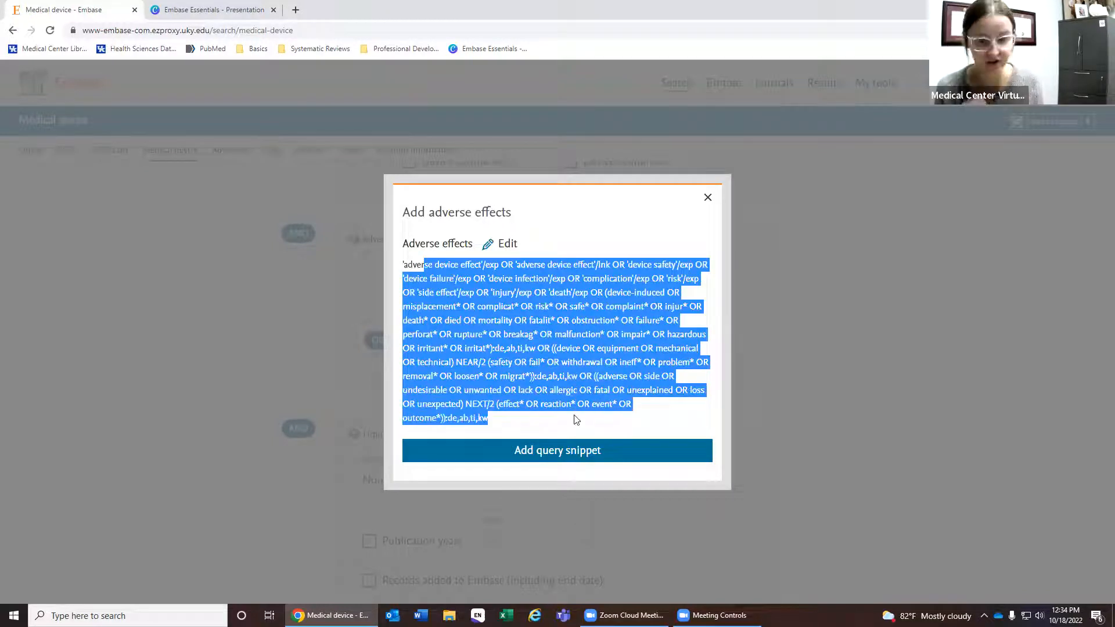
left_click(650, 260)
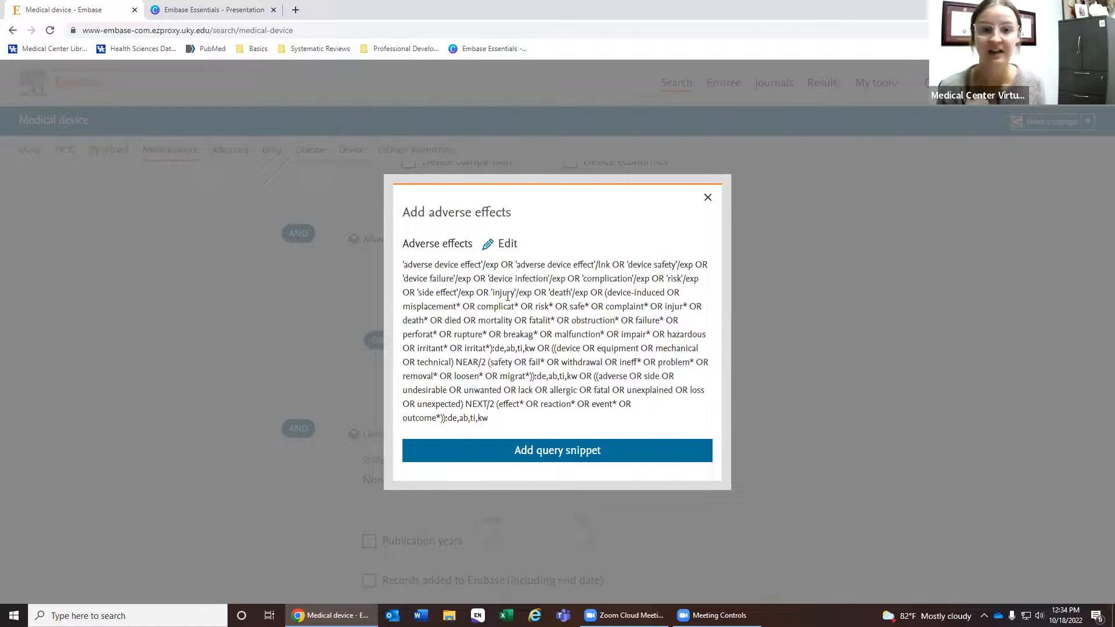
left_click(540, 449)
Set the study limit of the medical device search to Humans
scroll(604, 373, "up", 4)
scroll(328, 381, "down", 7)
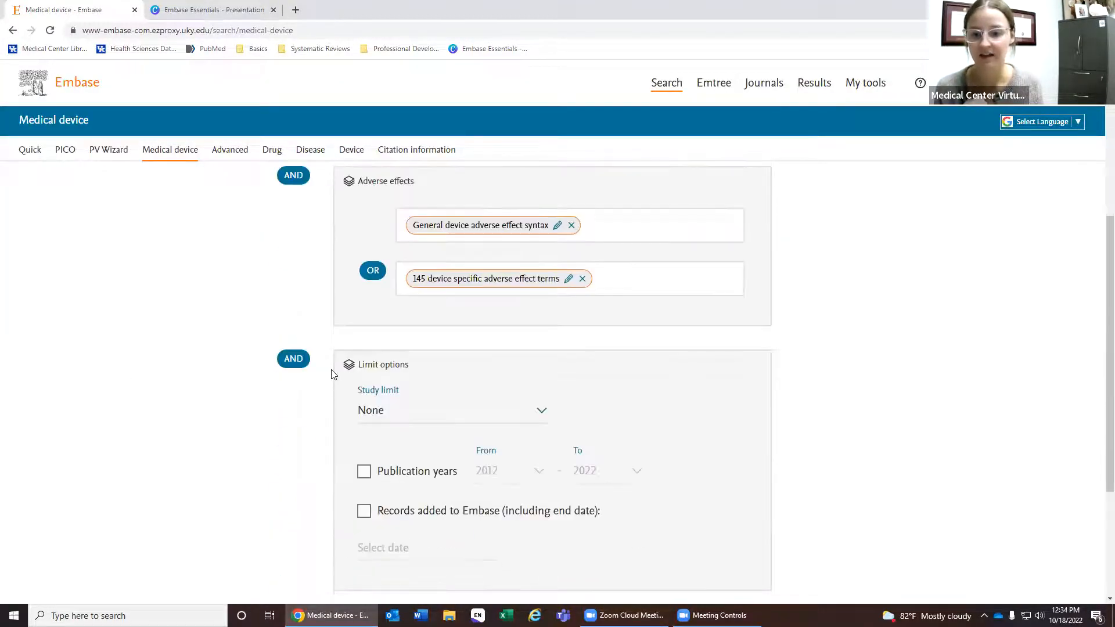
left_click(426, 297)
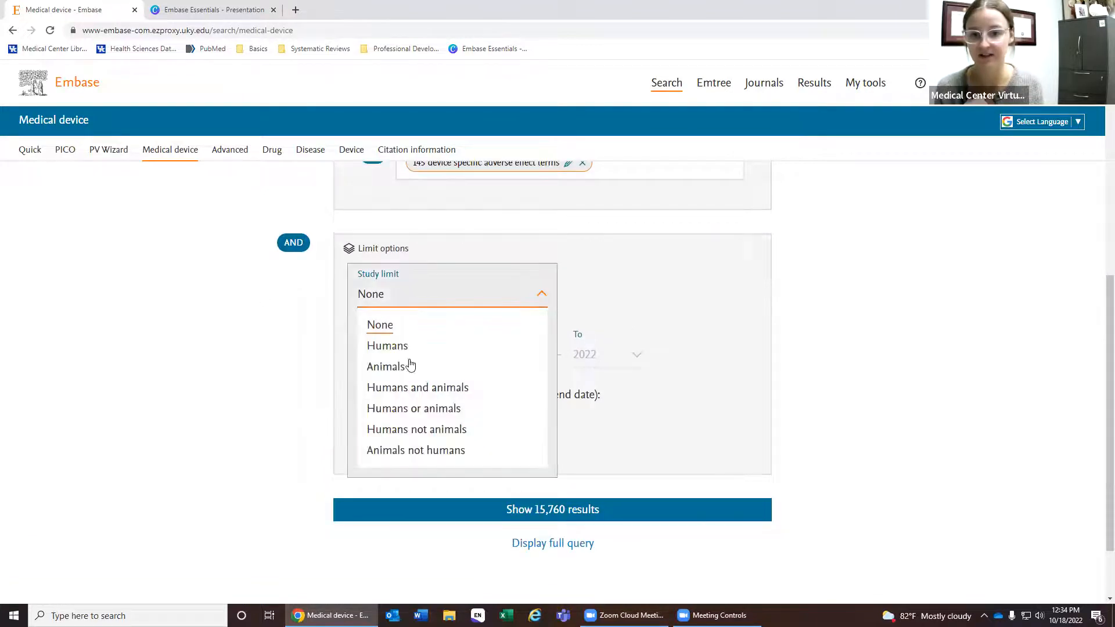
left_click(391, 353)
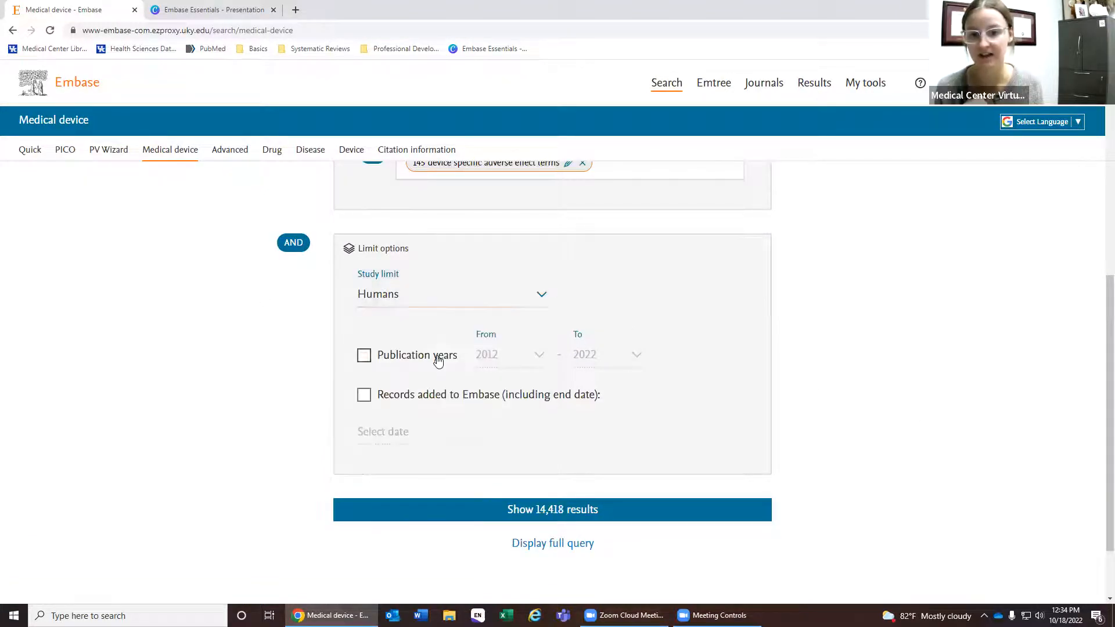
Limit the publication years to 2022 through 2022 and show the search results
left_click(437, 357)
left_click(528, 356)
left_click(507, 379)
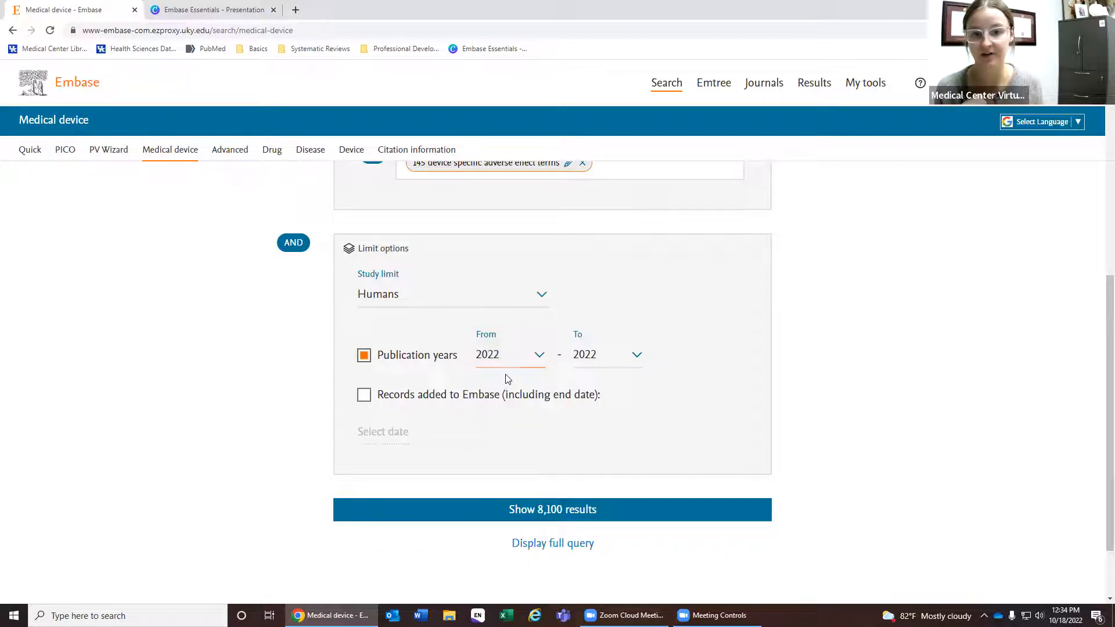
scroll(643, 420, "down", 2)
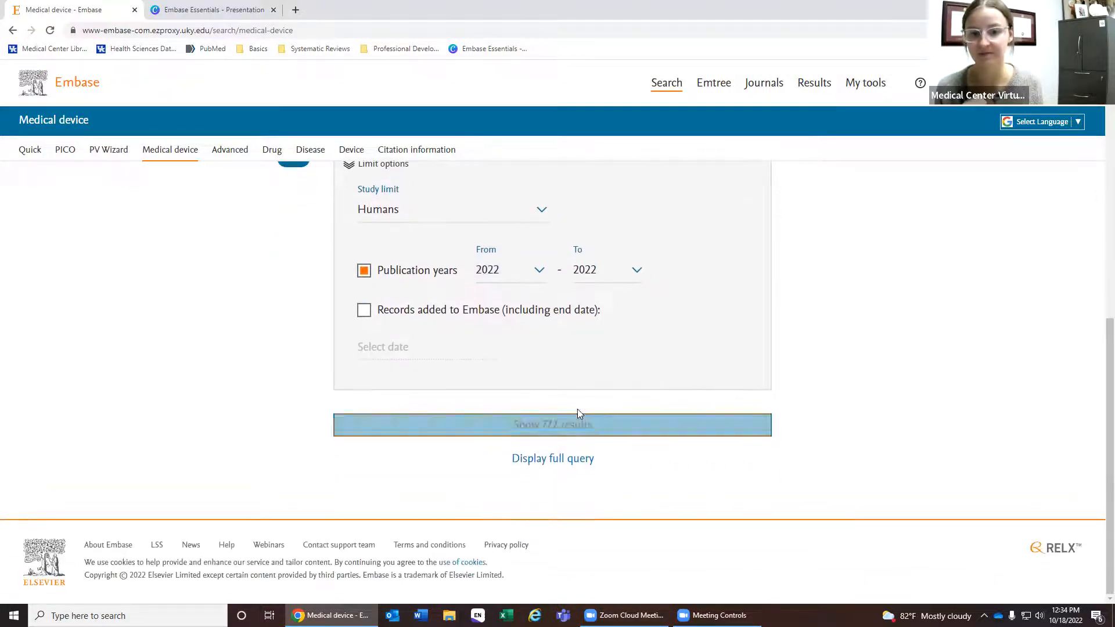
left_click(575, 424)
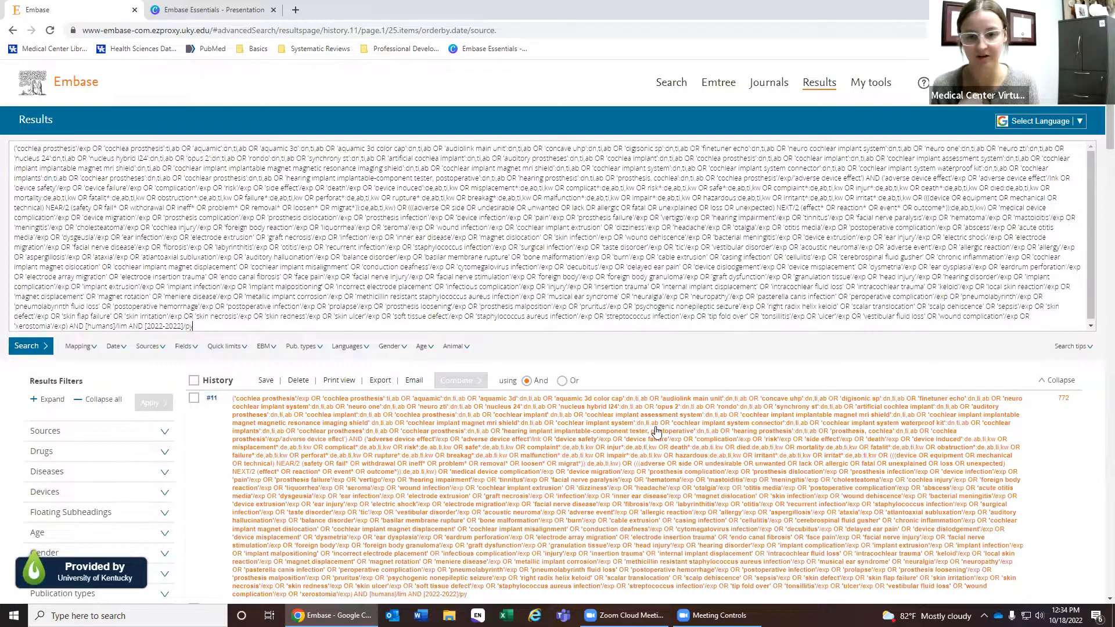
Enlarge the results page to 150% and examine the full device query on line #11 of the search history
scroll(656, 431, "down", 3)
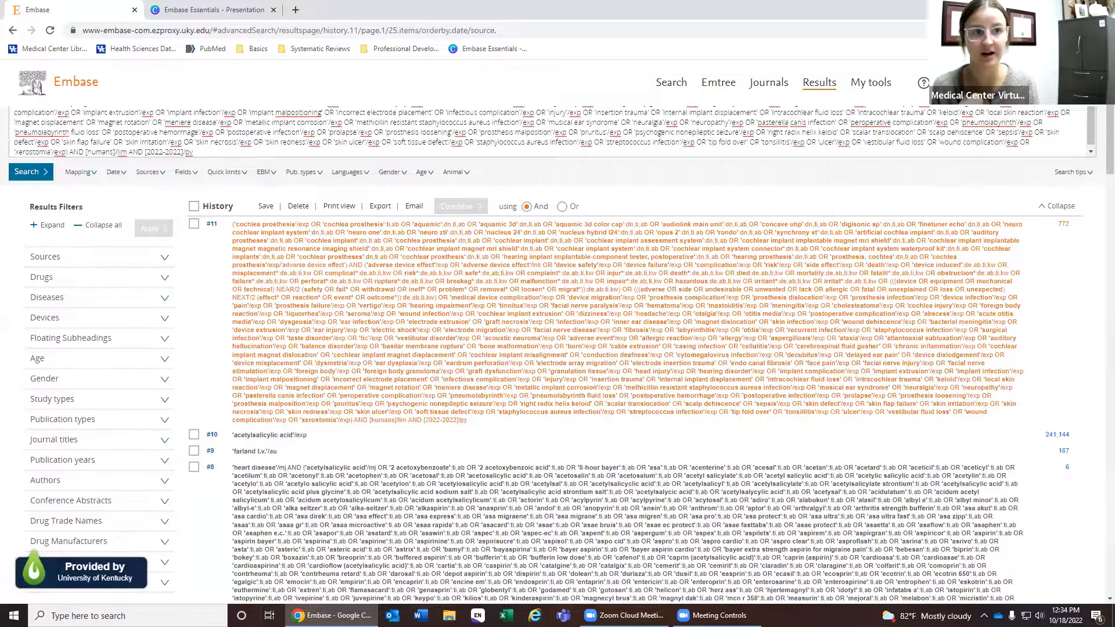
left_click(1105, 31)
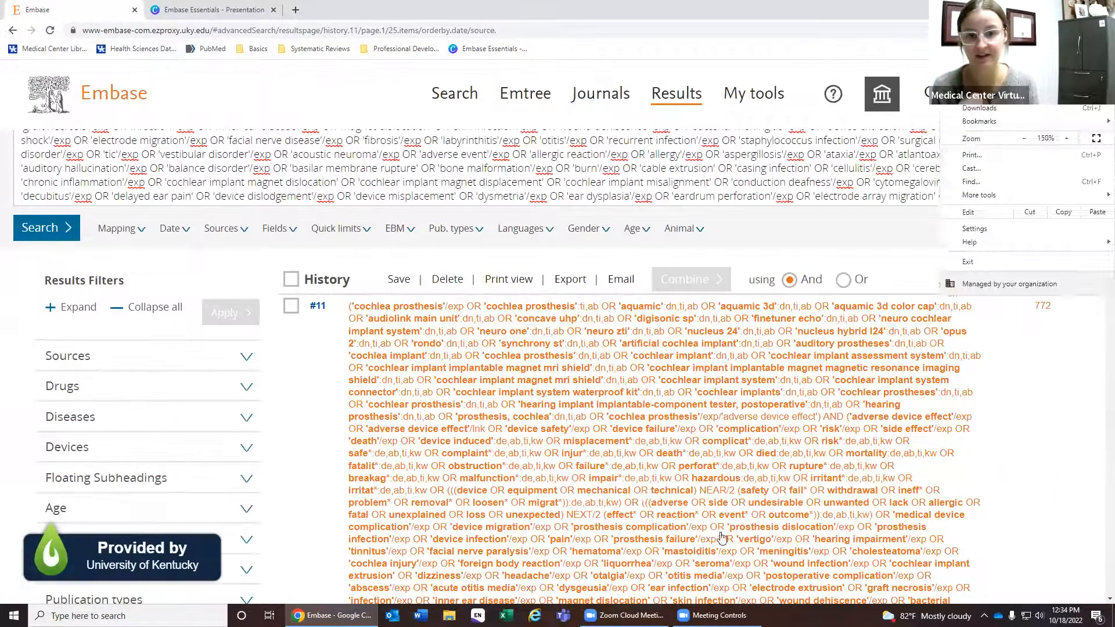
left_click(720, 535)
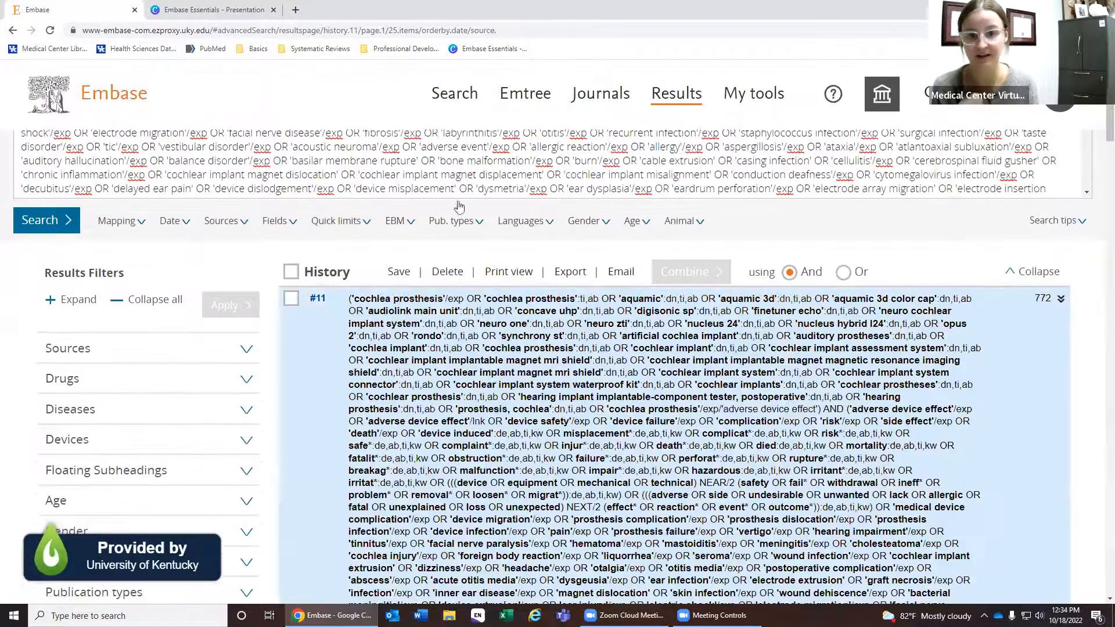
scroll(458, 207, "down", 2)
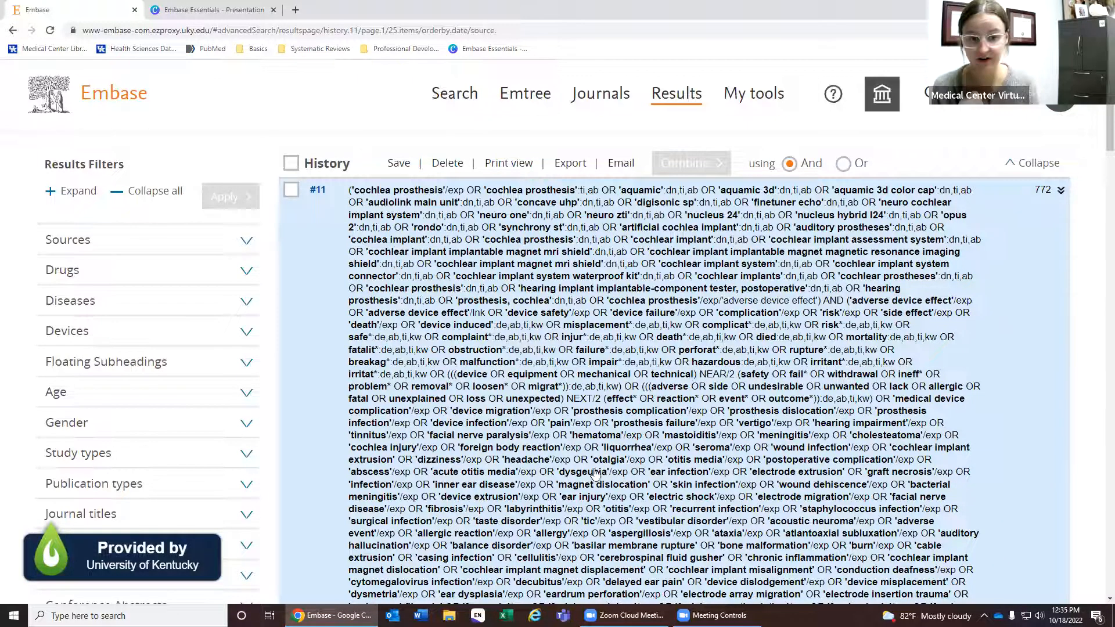
scroll(739, 394, "down", 2)
scroll(738, 393, "down", 1)
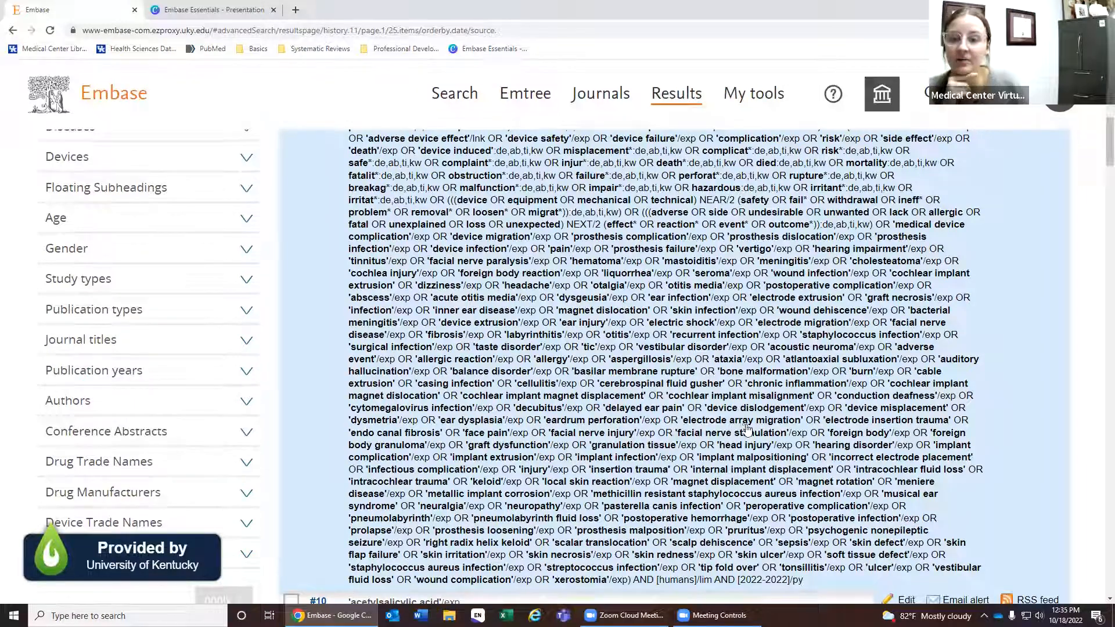
scroll(580, 360, "up", 4)
scroll(394, 287, "down", 5)
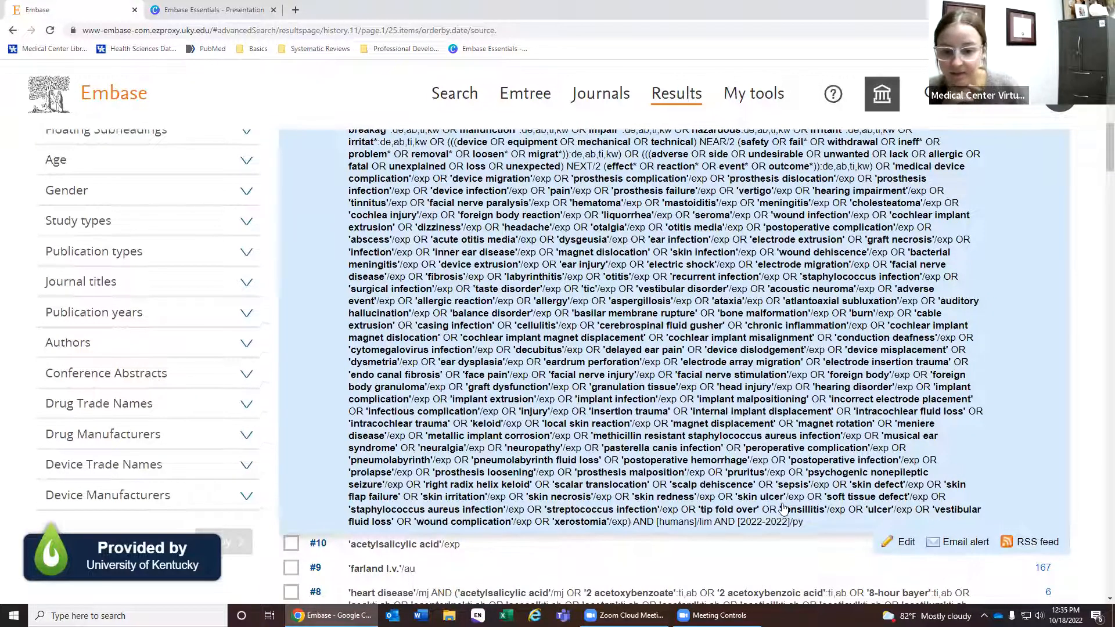
scroll(783, 509, "down", 1)
scroll(1033, 261, "up", 5)
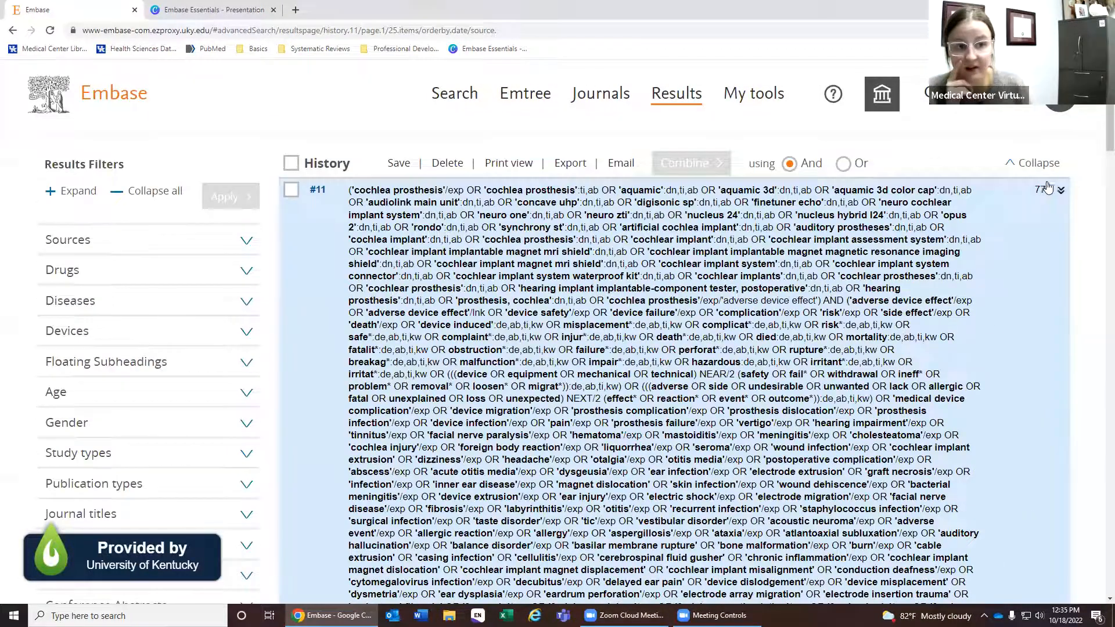
scroll(978, 514, "up", 2)
scroll(537, 575, "down", 4)
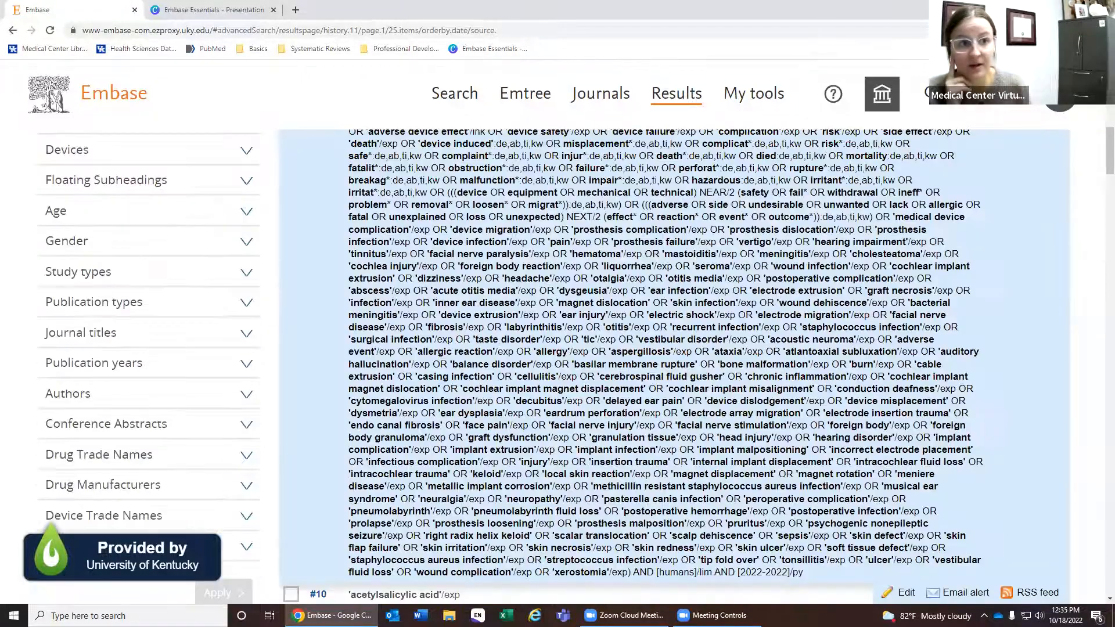
Reduce the page zoom to 110% and filter the search #11 results by the clinical article study type
left_click(1104, 30)
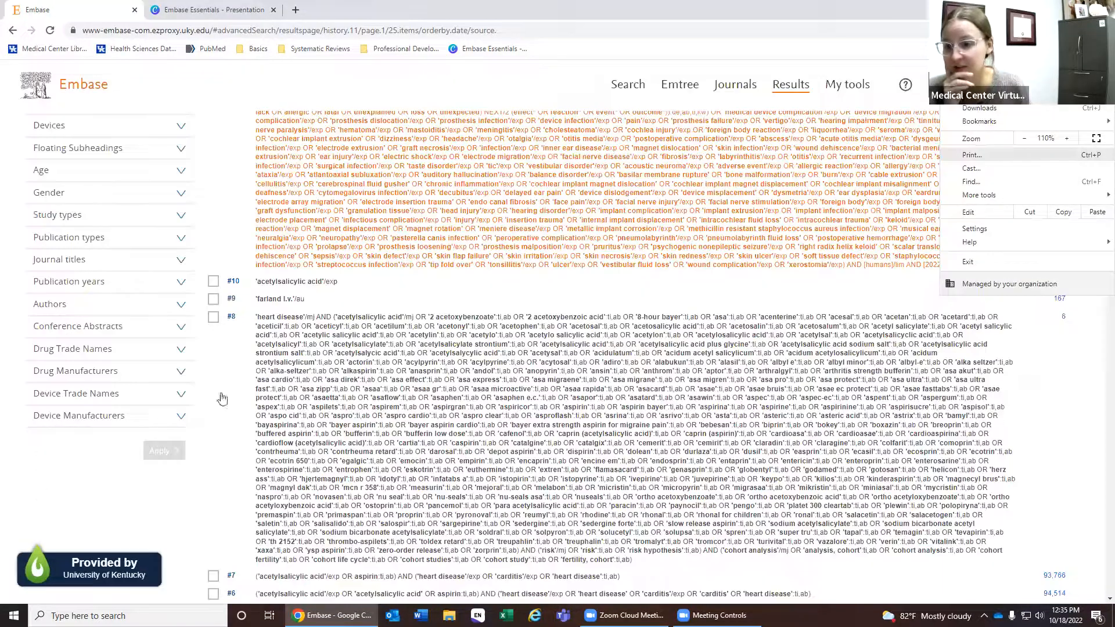
left_click(221, 399)
scroll(221, 398, "up", 5)
scroll(76, 350, "down", 2)
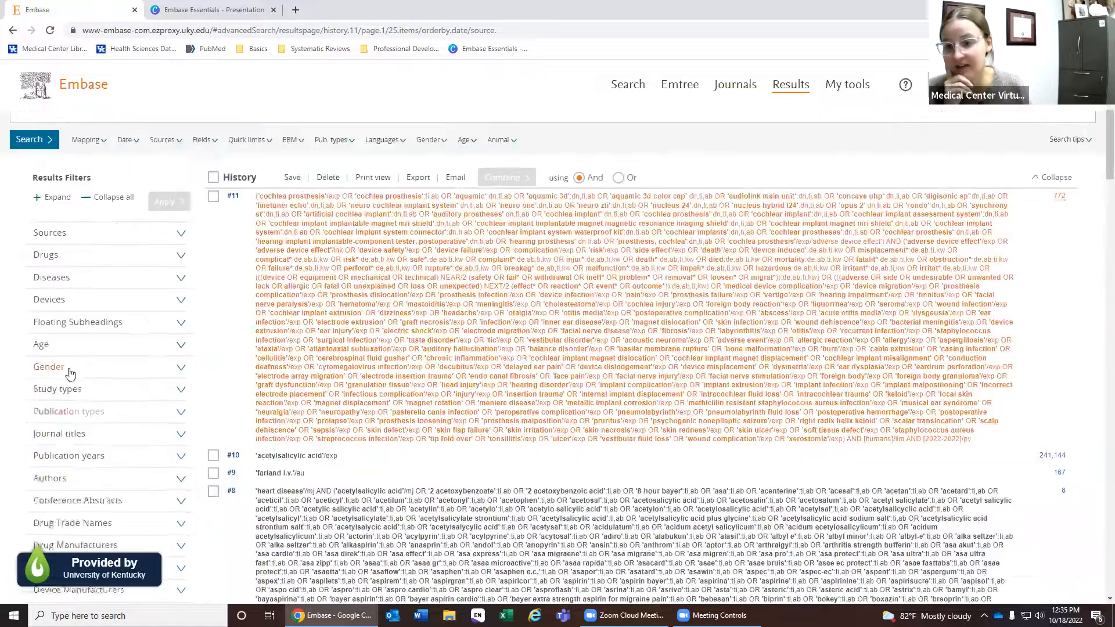
left_click(70, 373)
left_click(70, 373)
left_click(70, 389)
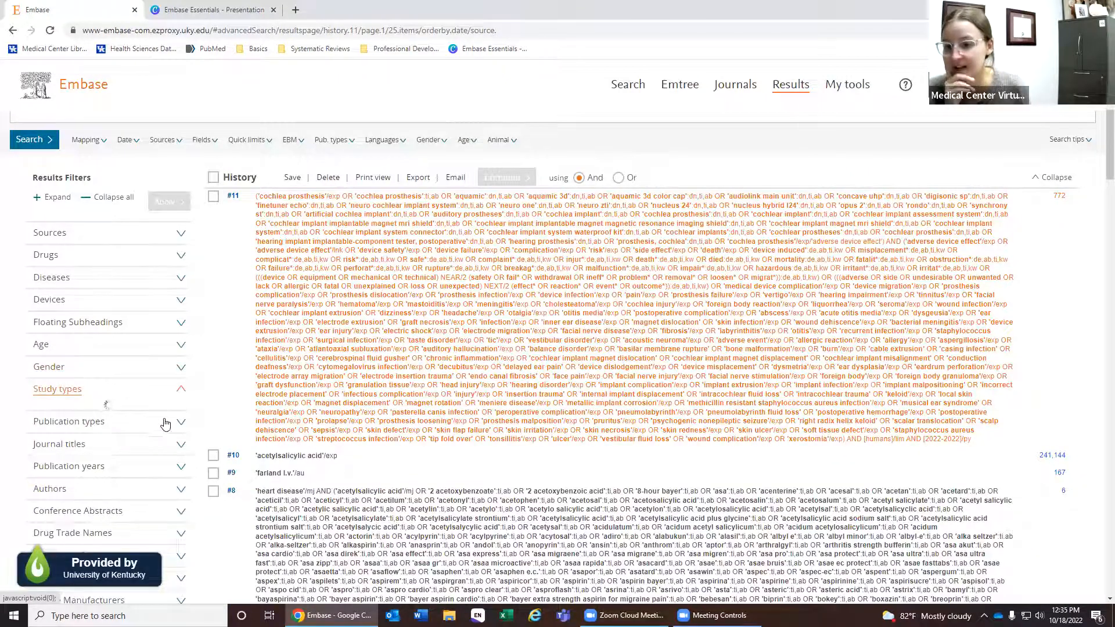
left_click(87, 442)
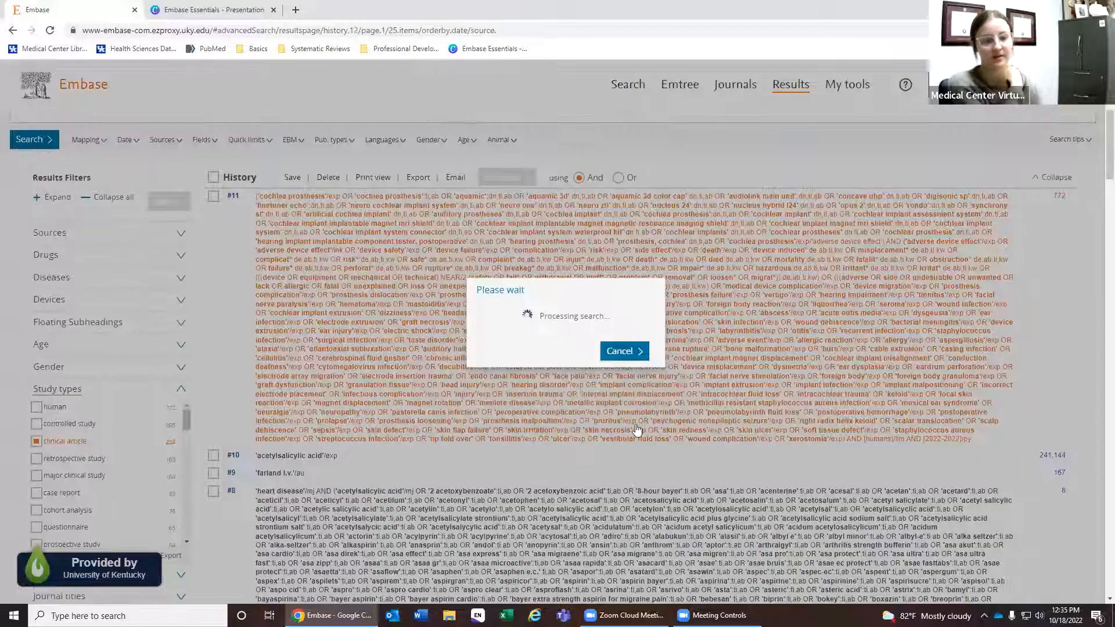
Look over the updated search history and browse the records listed for the clinical article search
scroll(670, 392, "down", 1)
scroll(699, 400, "up", 2)
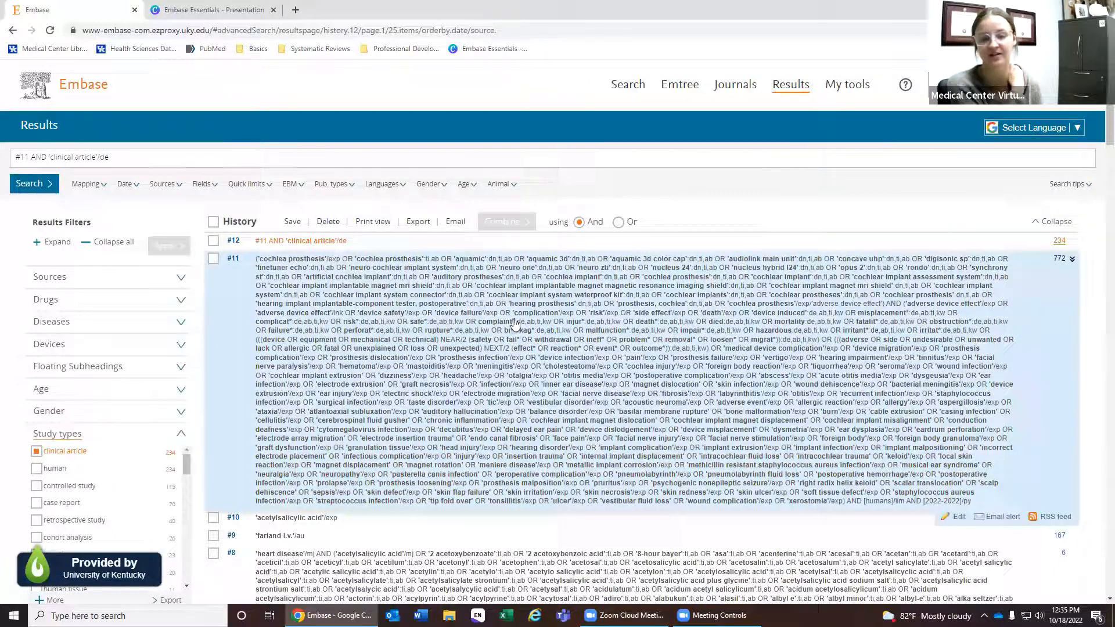
scroll(813, 488, "down", 10)
scroll(811, 490, "down", 3)
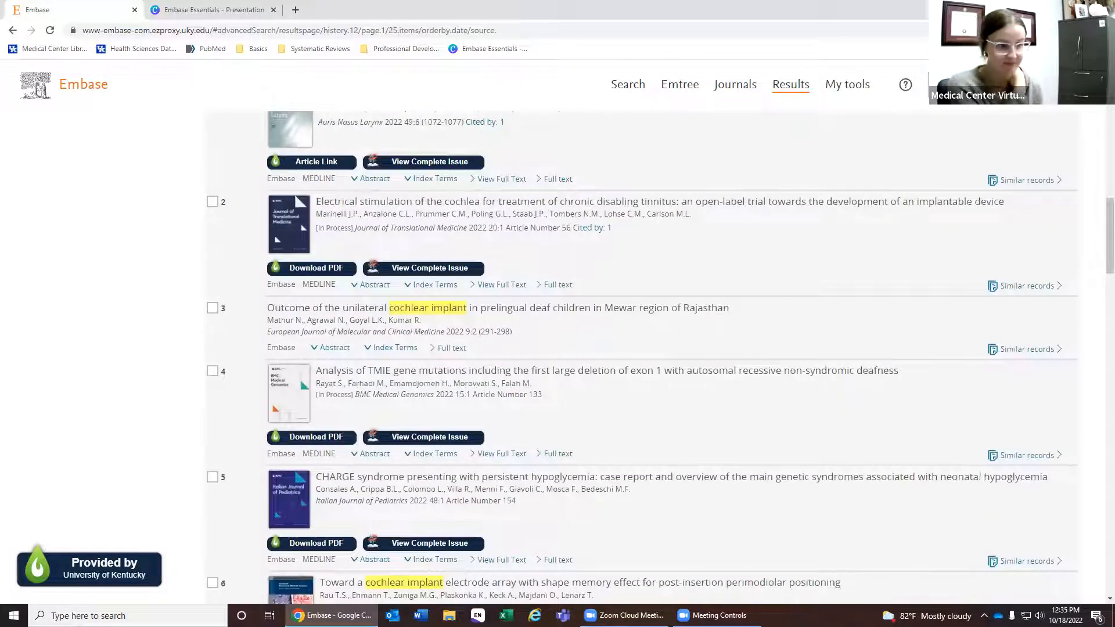